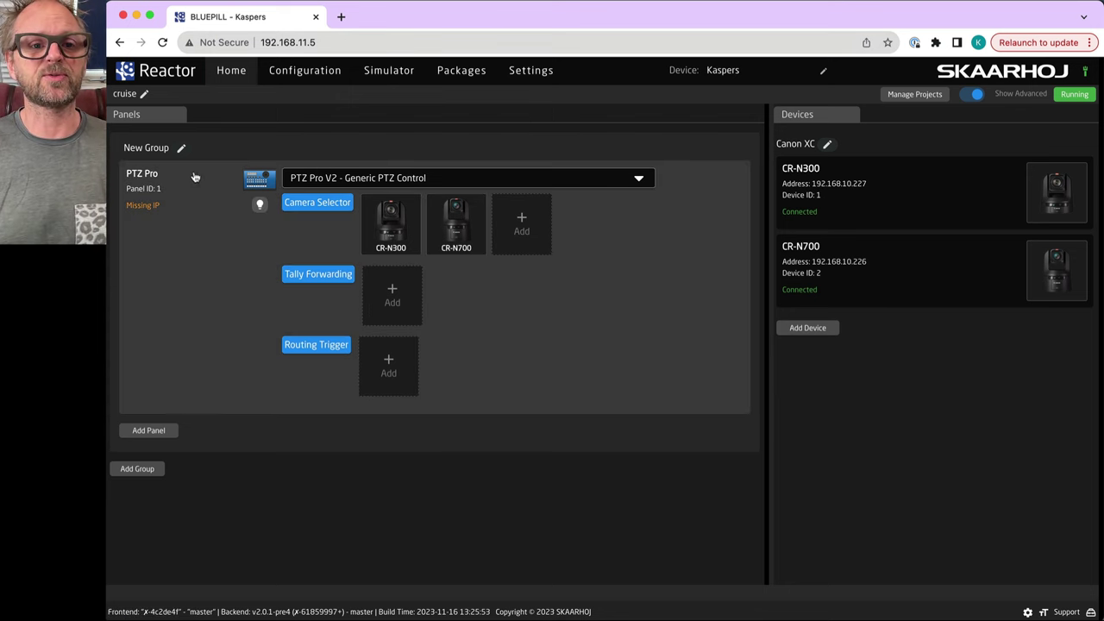
Look over the installed packages and the CR-N100 camera's live settings page, ending back at the project overview.
click(470, 72)
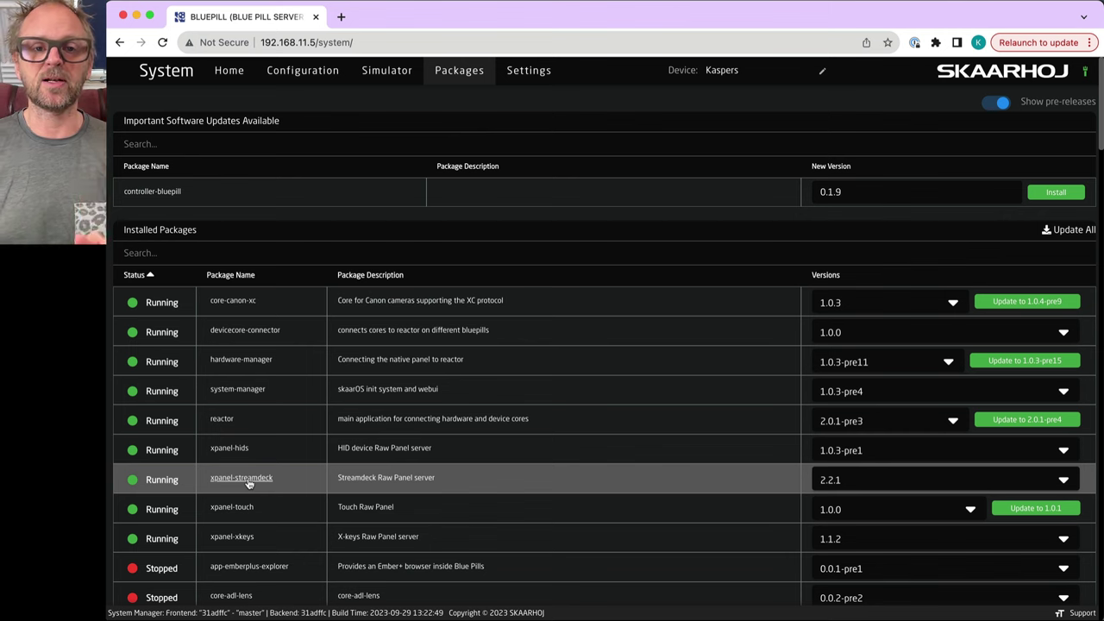
click(229, 76)
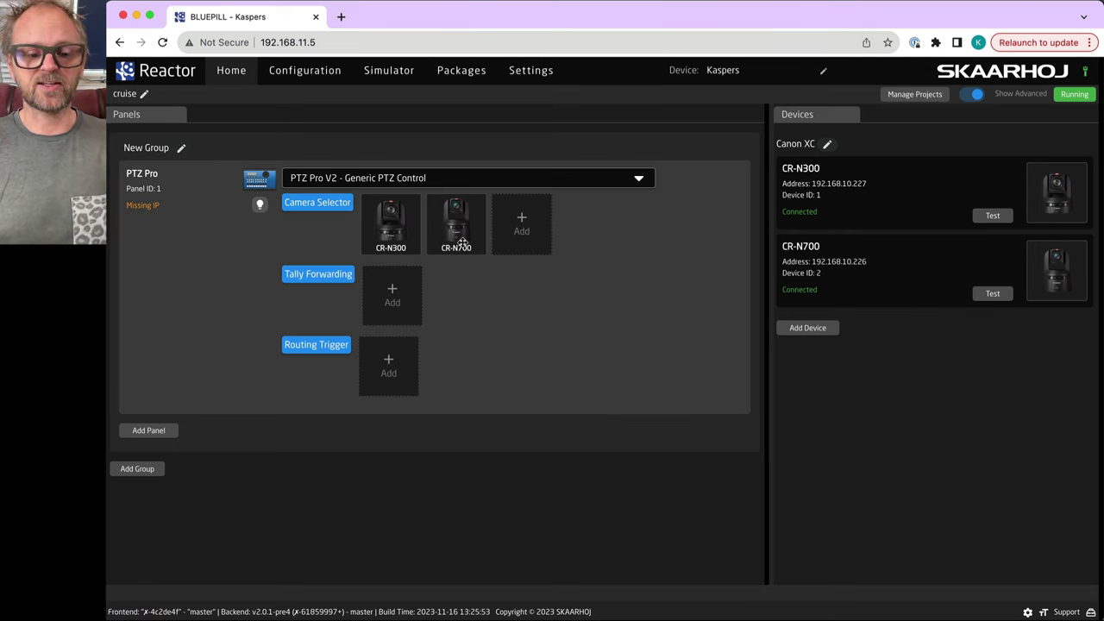
key(super+Tab)
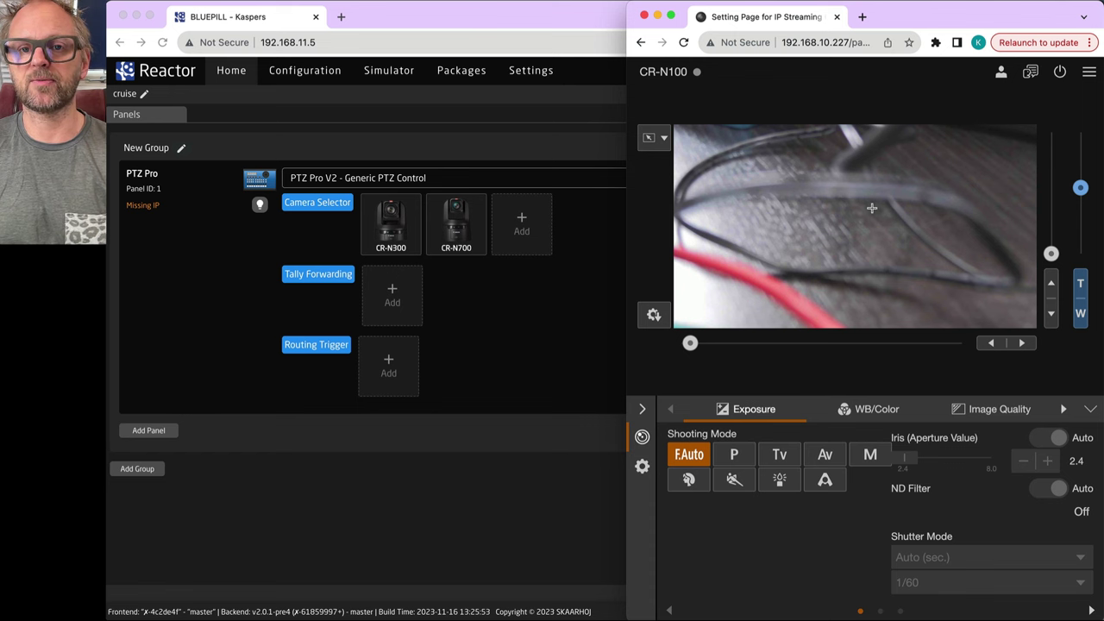
key(super+grave)
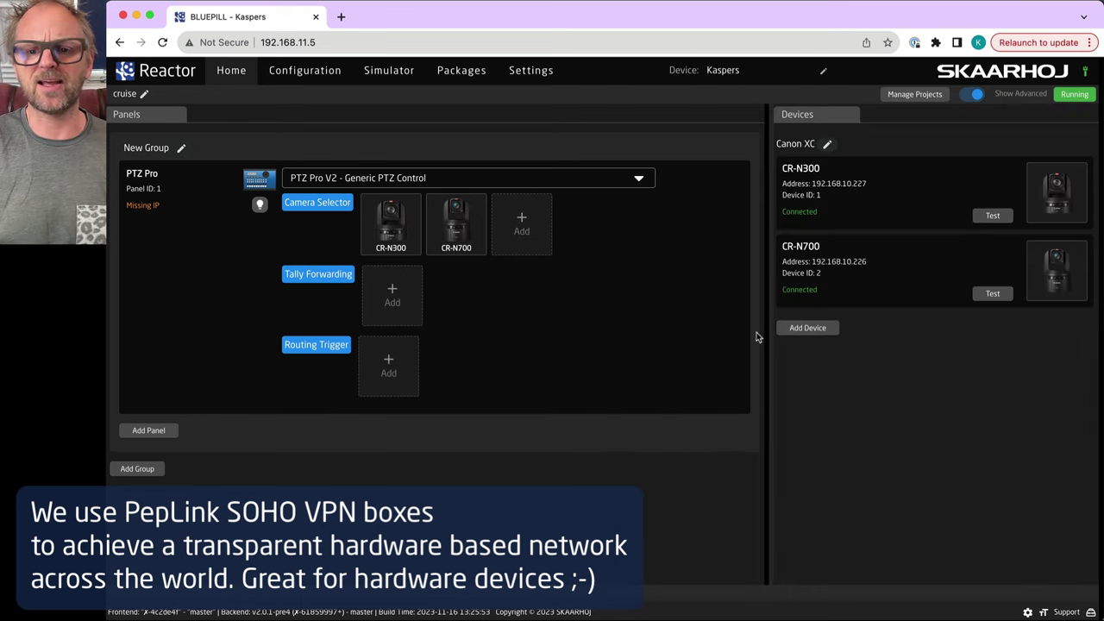
Search the devices discovered on the network by the first letters of a device name, without adding any device.
click(815, 325)
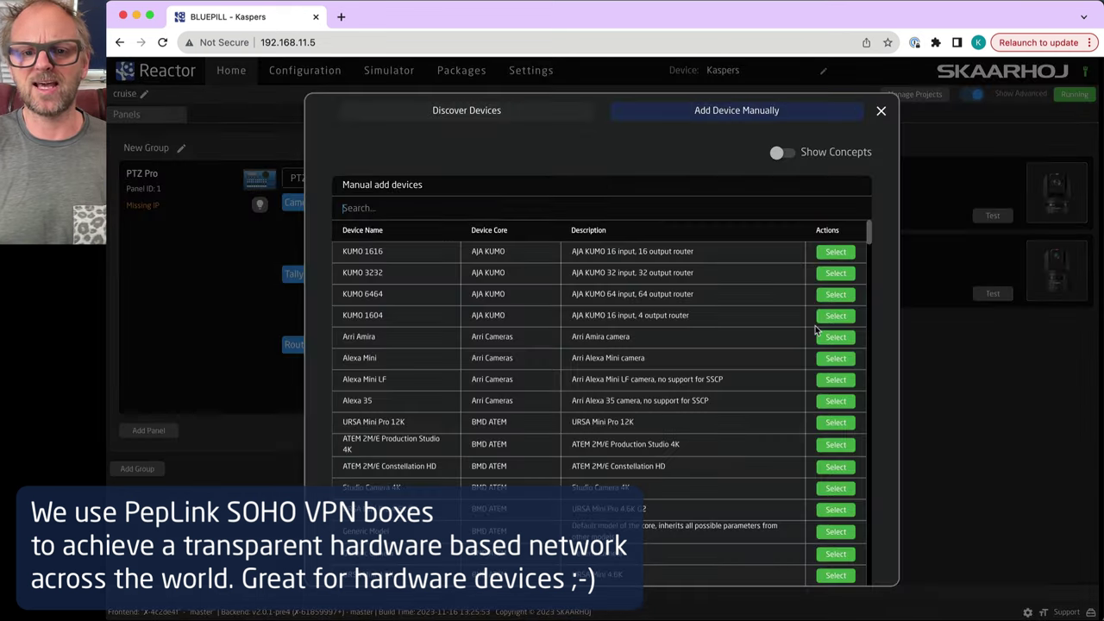
click(480, 112)
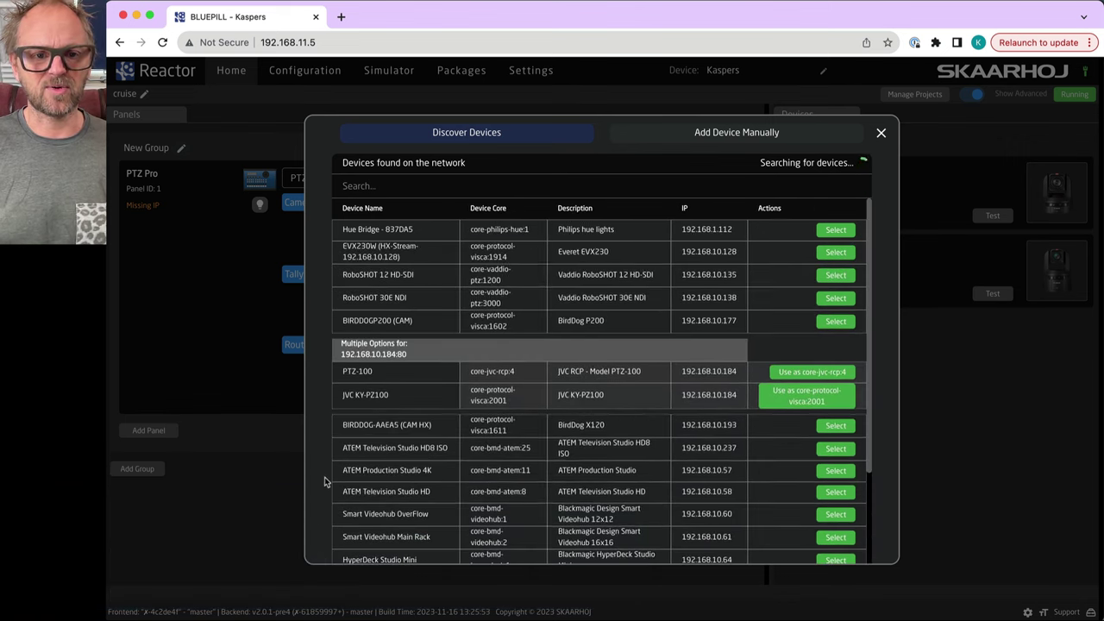
scroll(362, 482, down, 3)
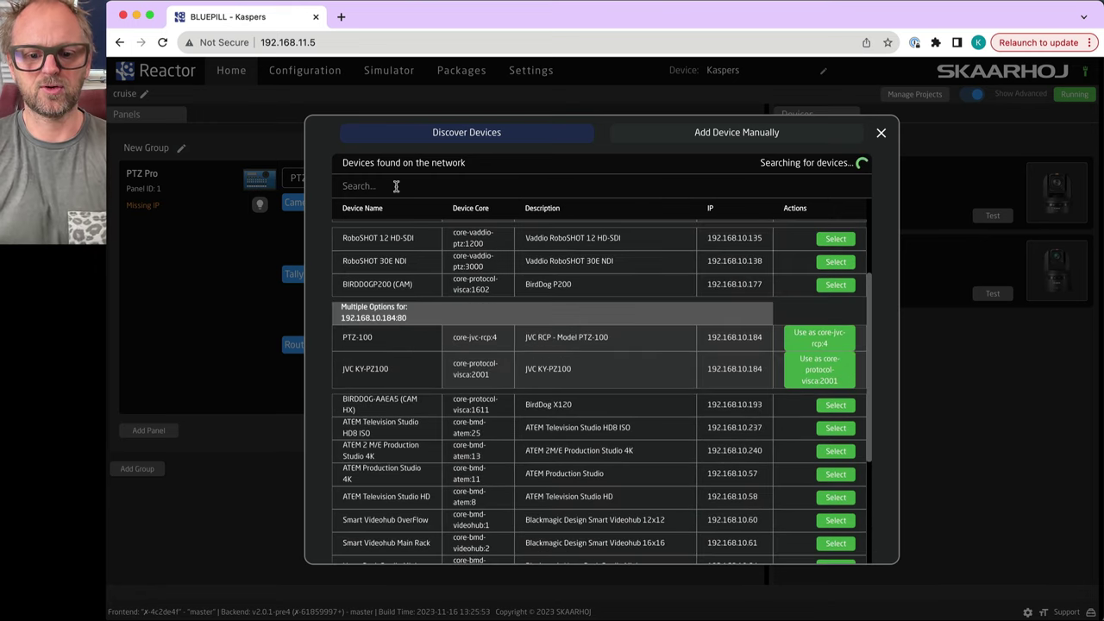
click(396, 186)
text(tyl)
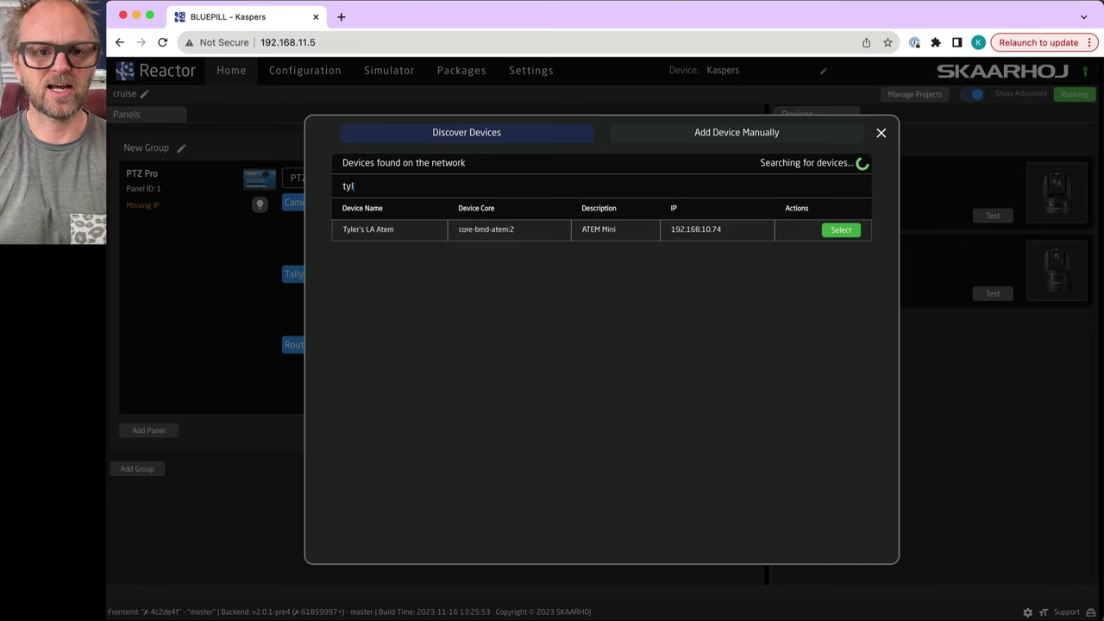
click(880, 136)
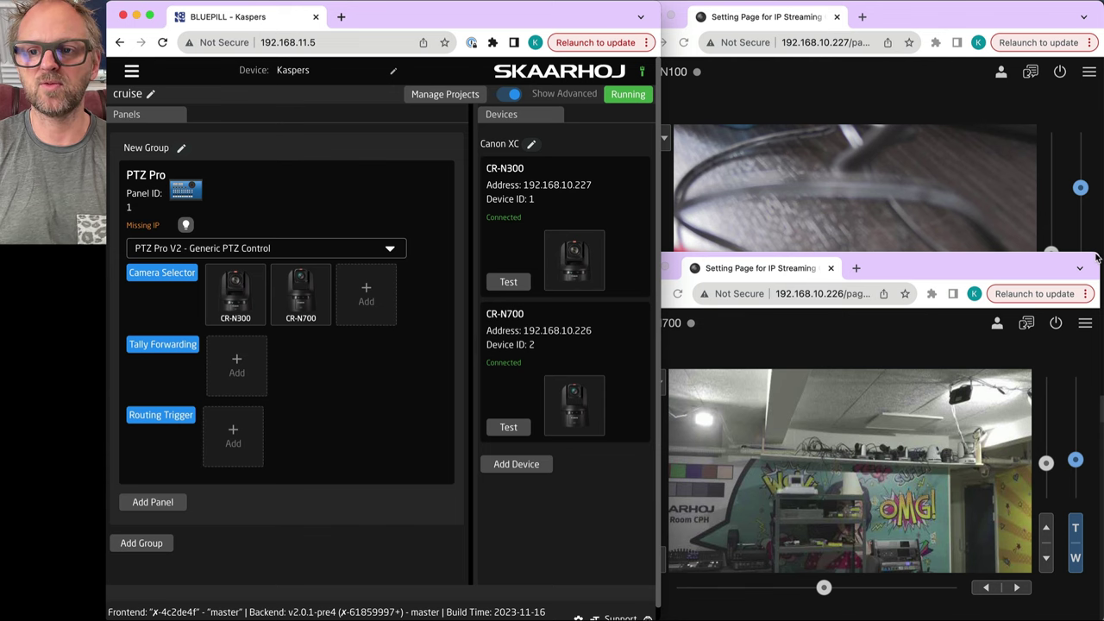
Resize the CR-N700 camera window so both camera views show beside Reactor, and open the panel simulator.
drag(1097, 257, 1098, 323)
click(666, 38)
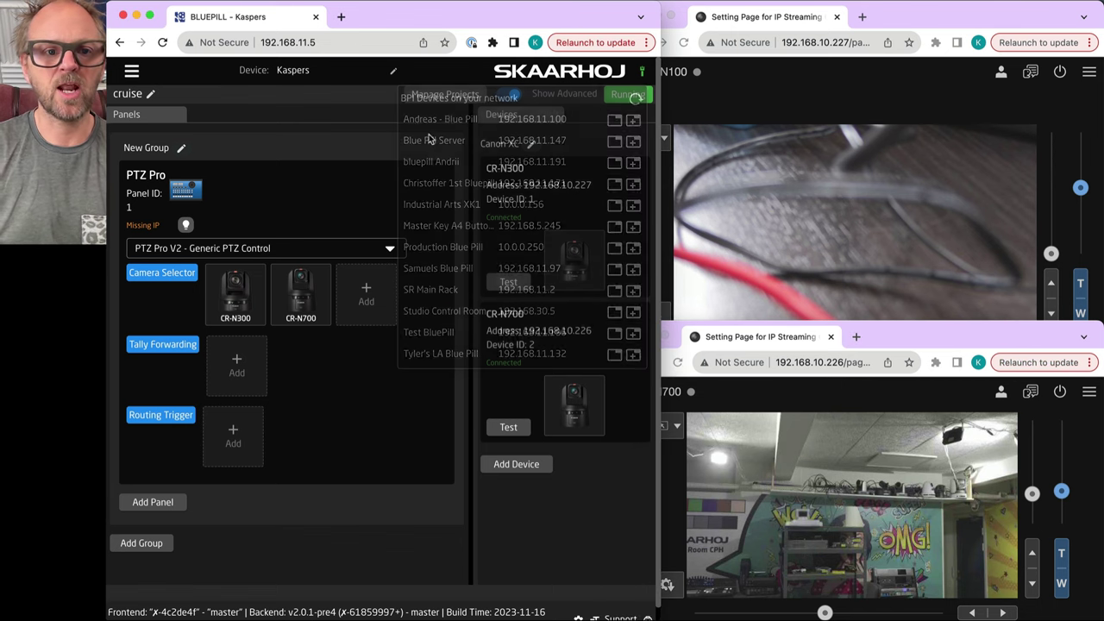
click(131, 74)
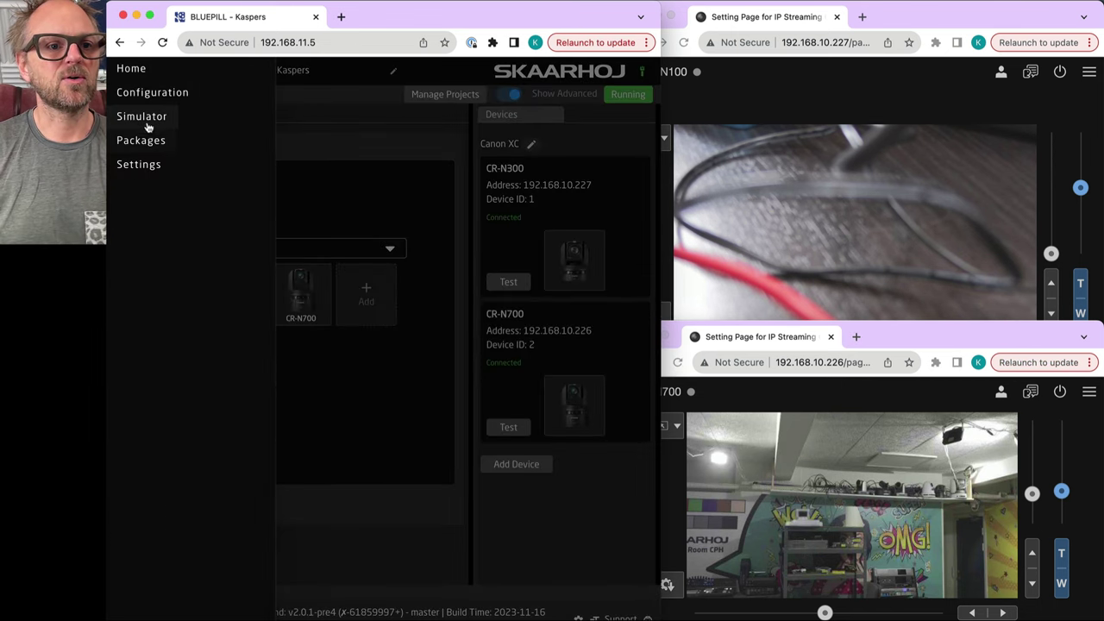
click(148, 117)
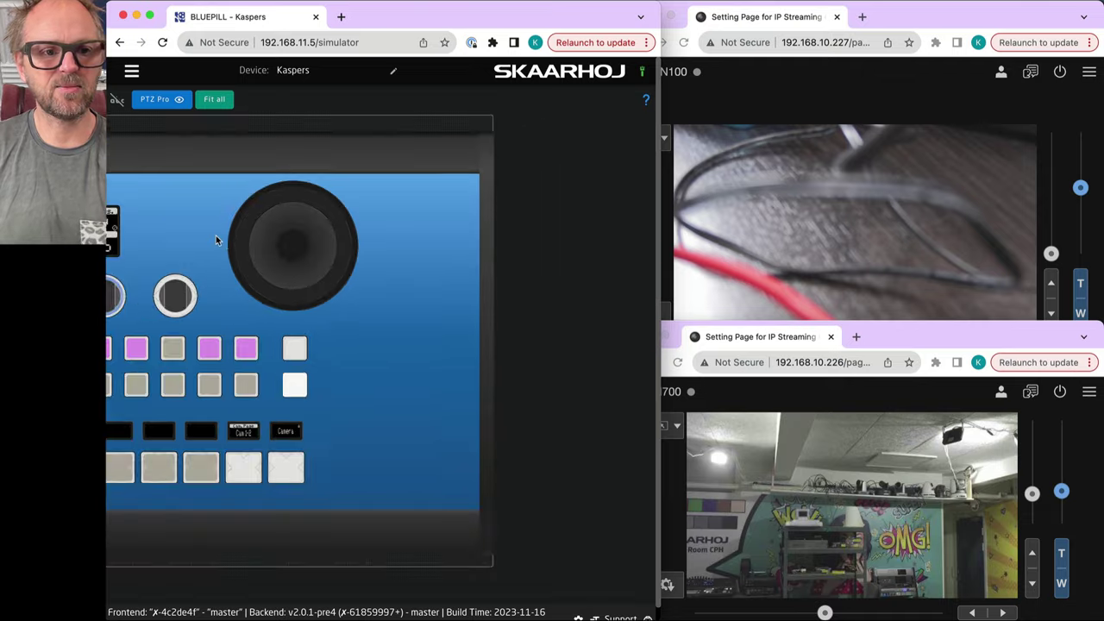
Select camera CR-N100 on the simulated PTZ Pro, and steer the CR-N100 and CR-N700 views with the joystick.
scroll(181, 406, up, 5)
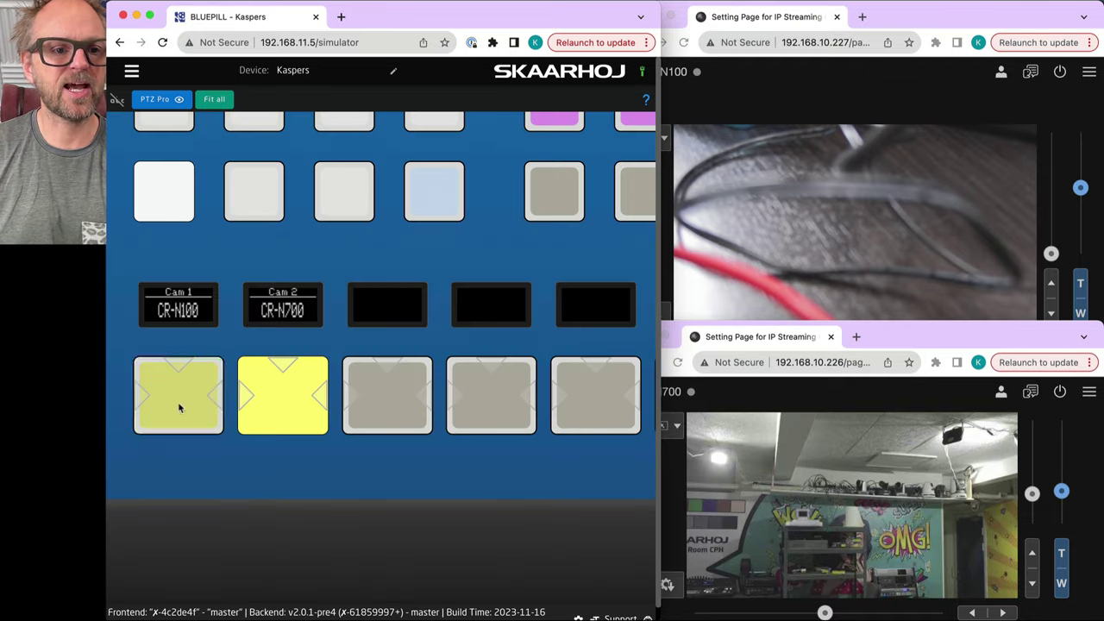
click(181, 398)
scroll(363, 324, up, 10)
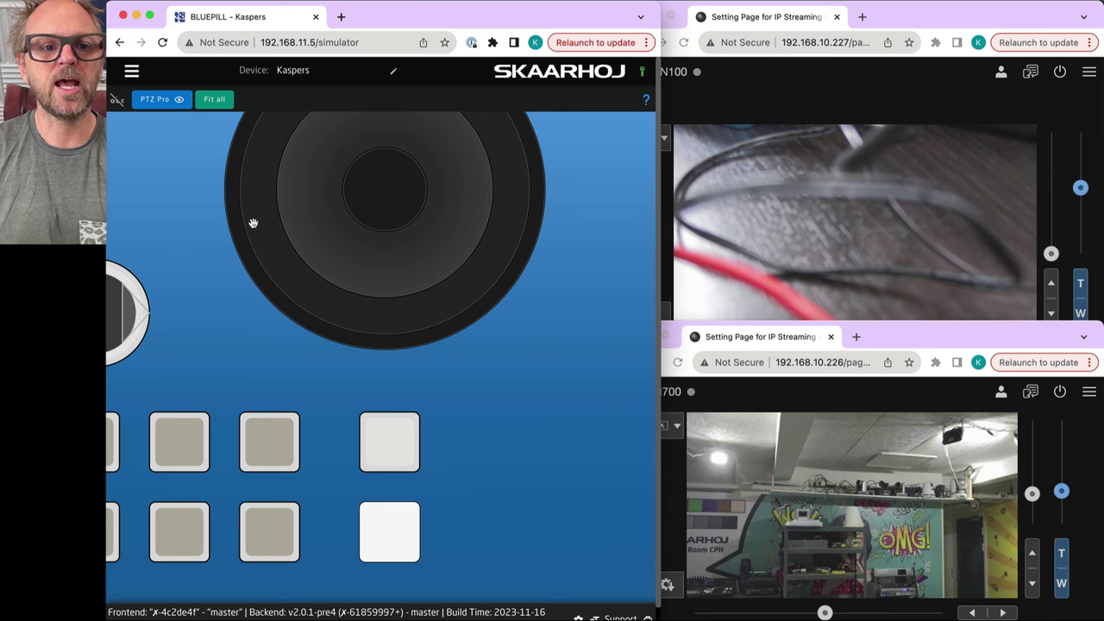
drag(253, 223, 256, 190)
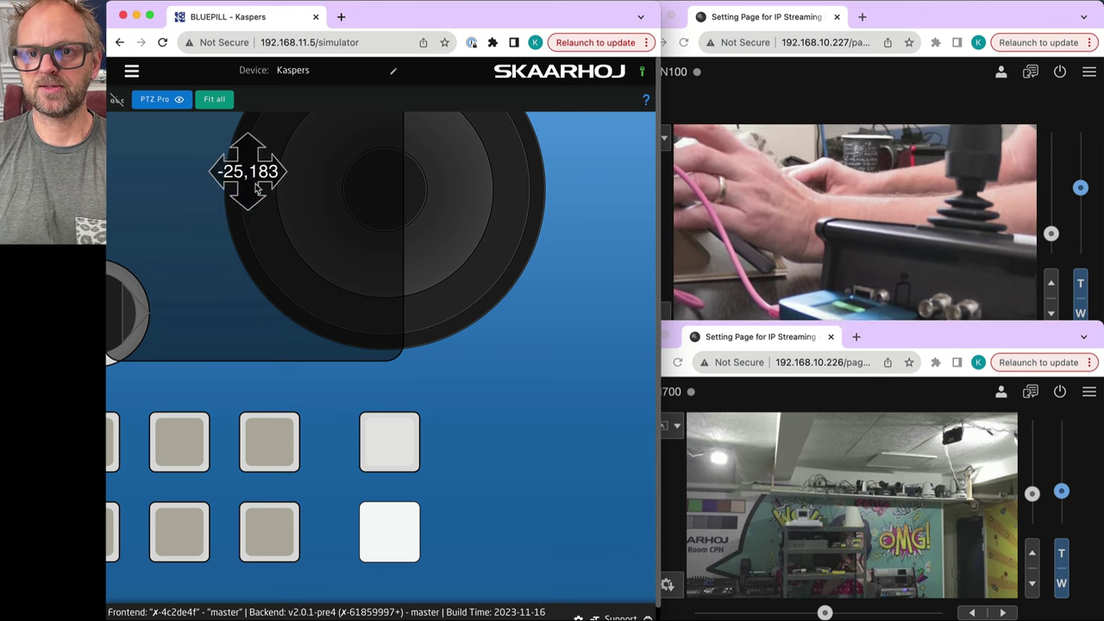
scroll(554, 196, up, 10)
drag(336, 401, 557, 332)
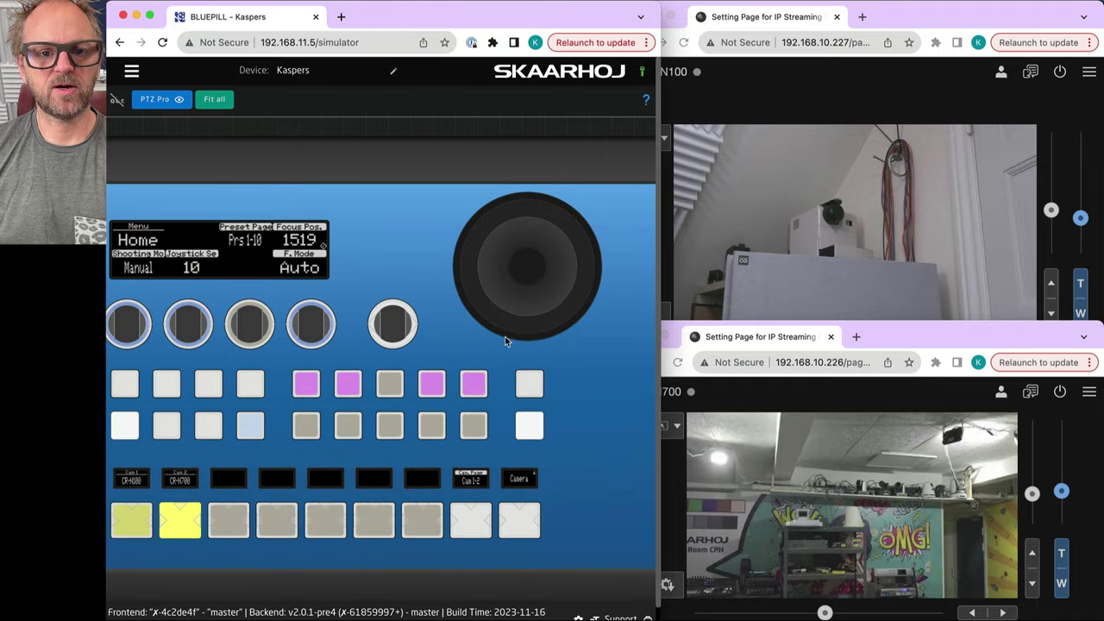
drag(489, 289, 504, 264)
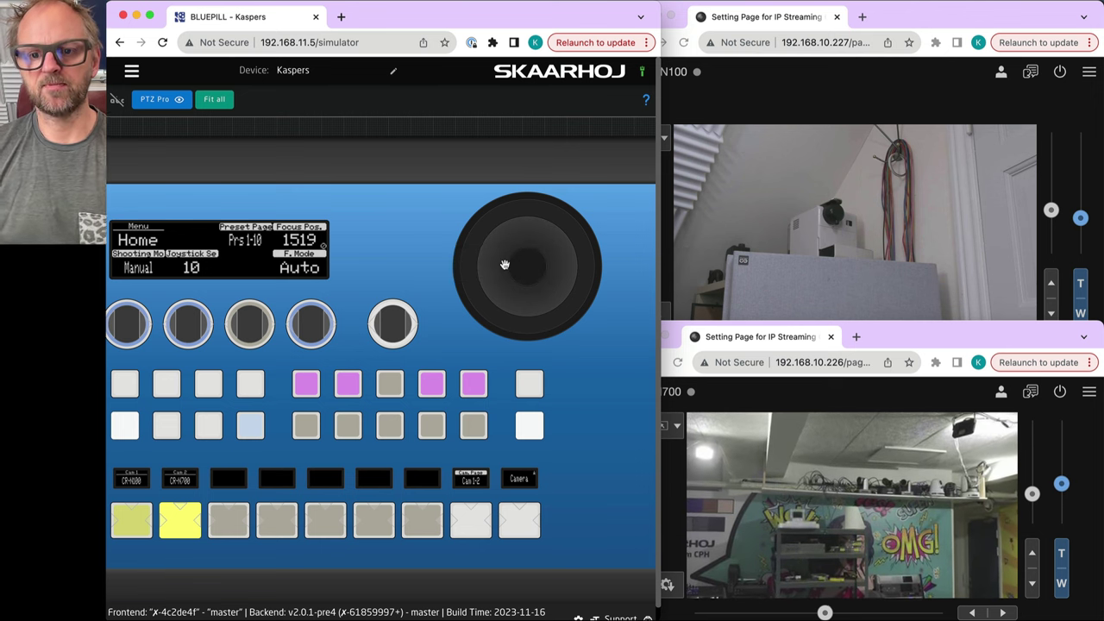
Return to the project overview in a full-width window and review the configurations available for the PTZ Pro panel.
click(132, 74)
click(141, 90)
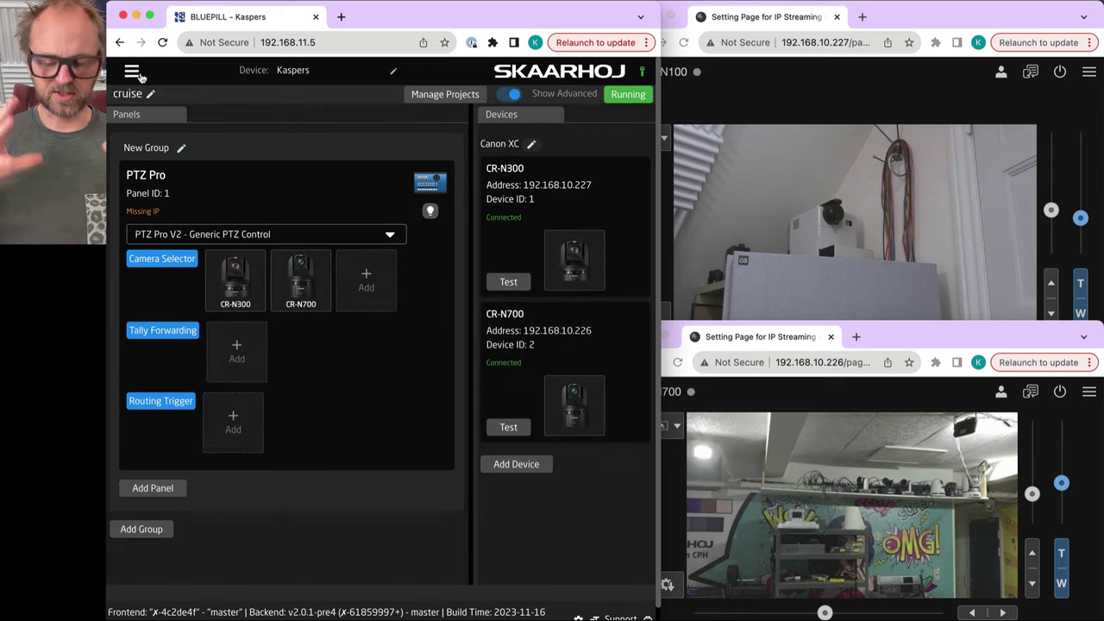
double_click(655, 6)
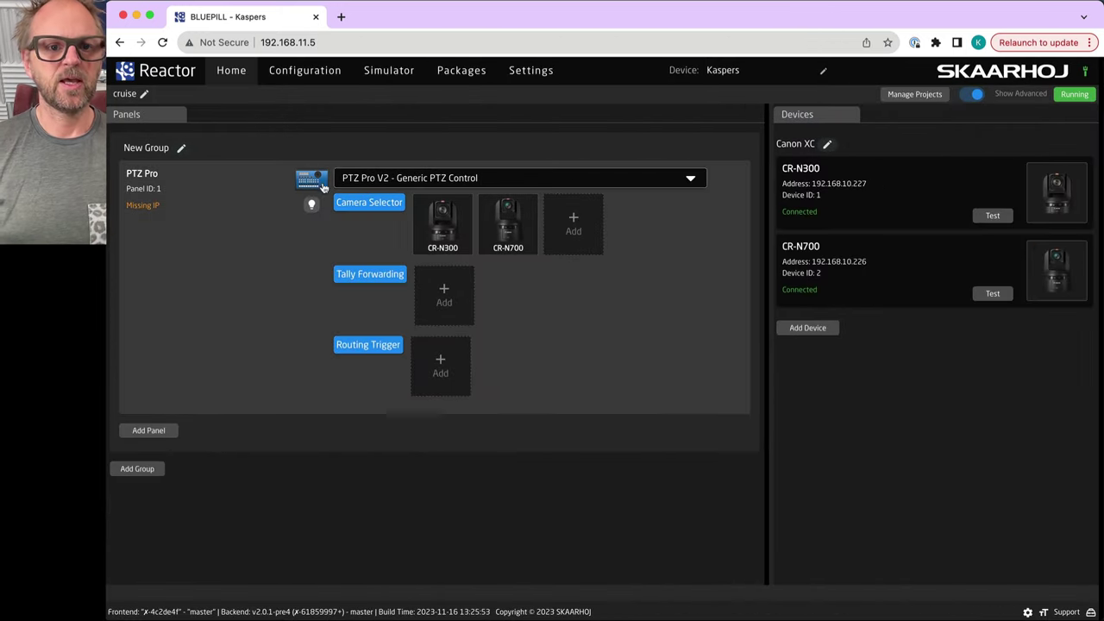
click(400, 181)
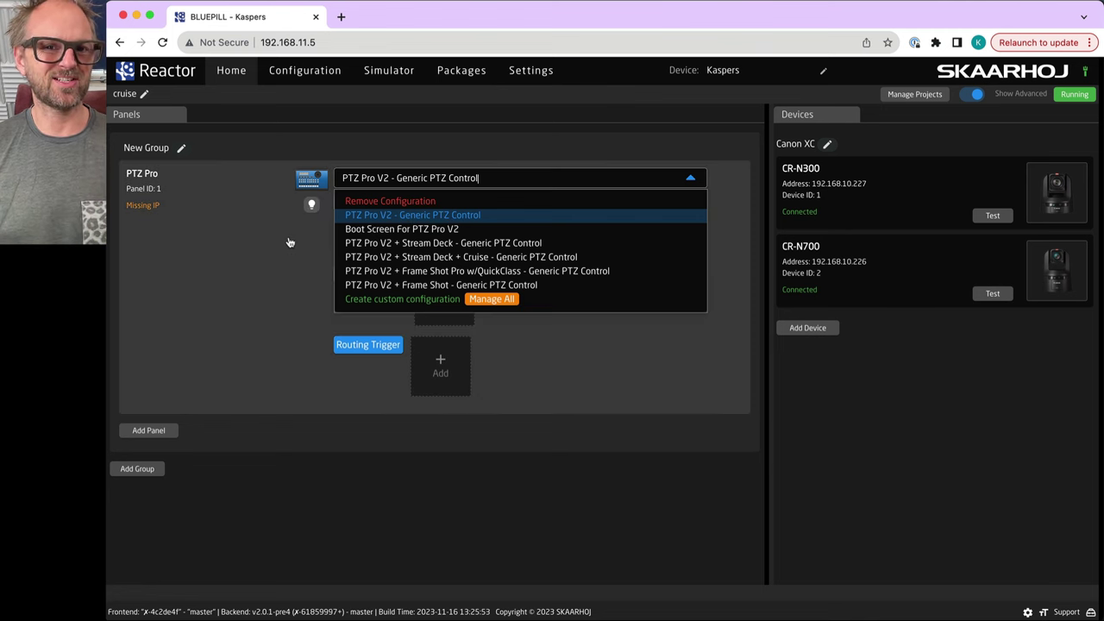
click(290, 243)
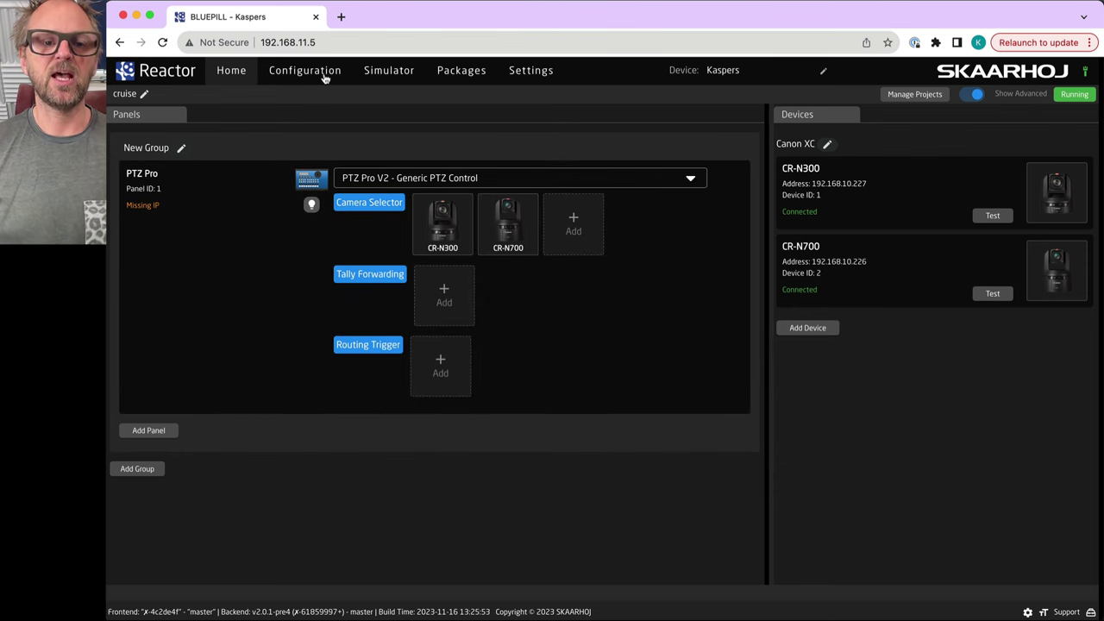
Reopen the simulator and step through the Exposure, white balance, Black and Focus menu pages on the PTZ Pro.
click(334, 78)
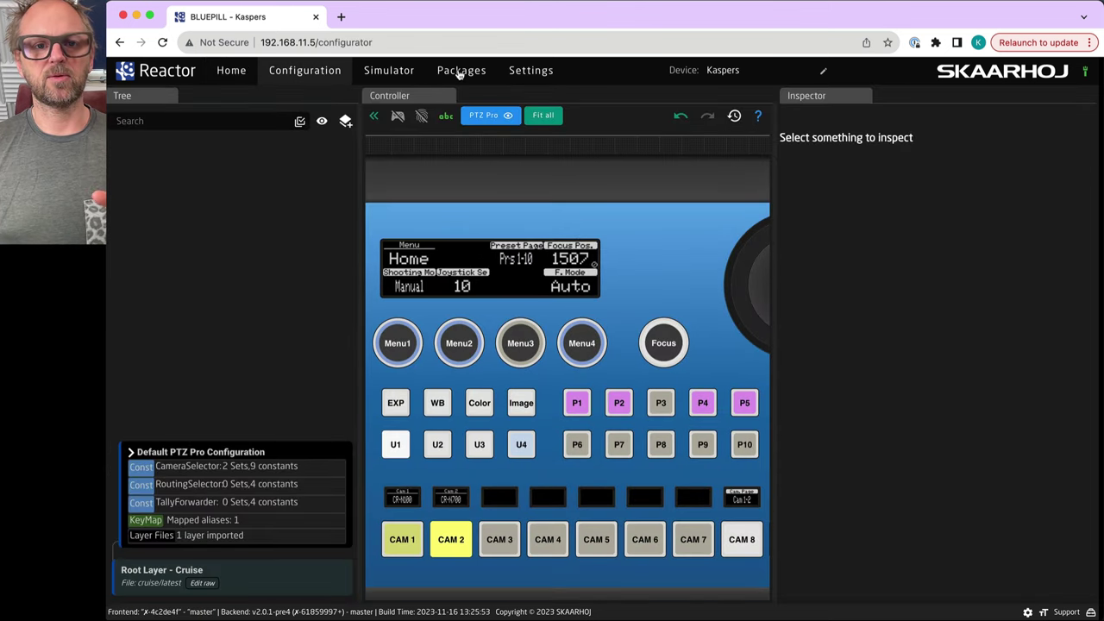
click(456, 74)
click(396, 75)
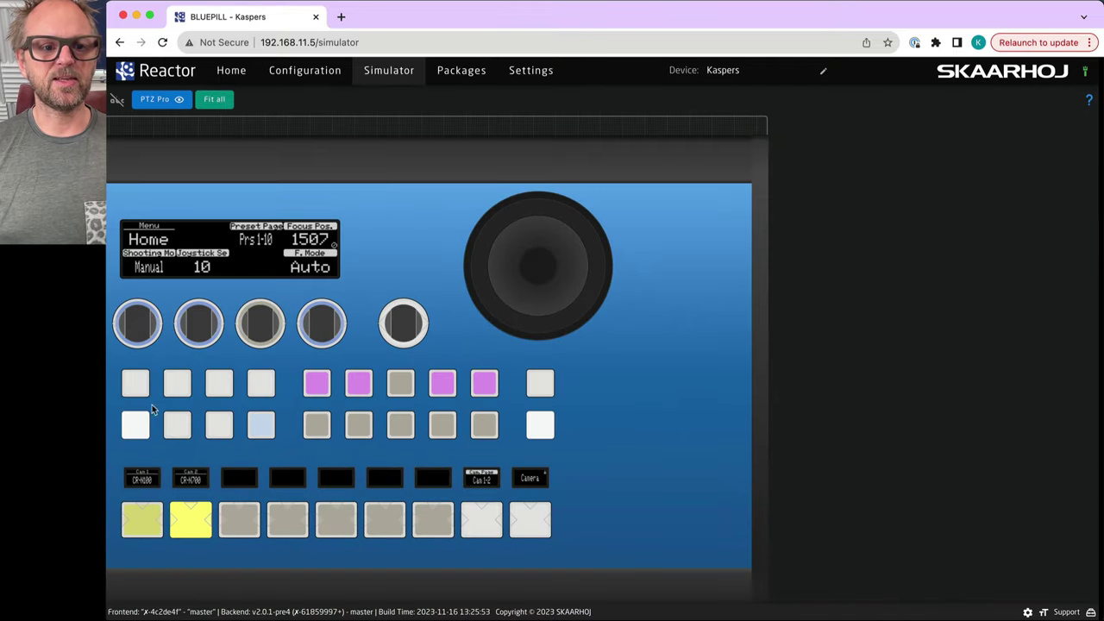
click(141, 388)
click(191, 388)
click(219, 383)
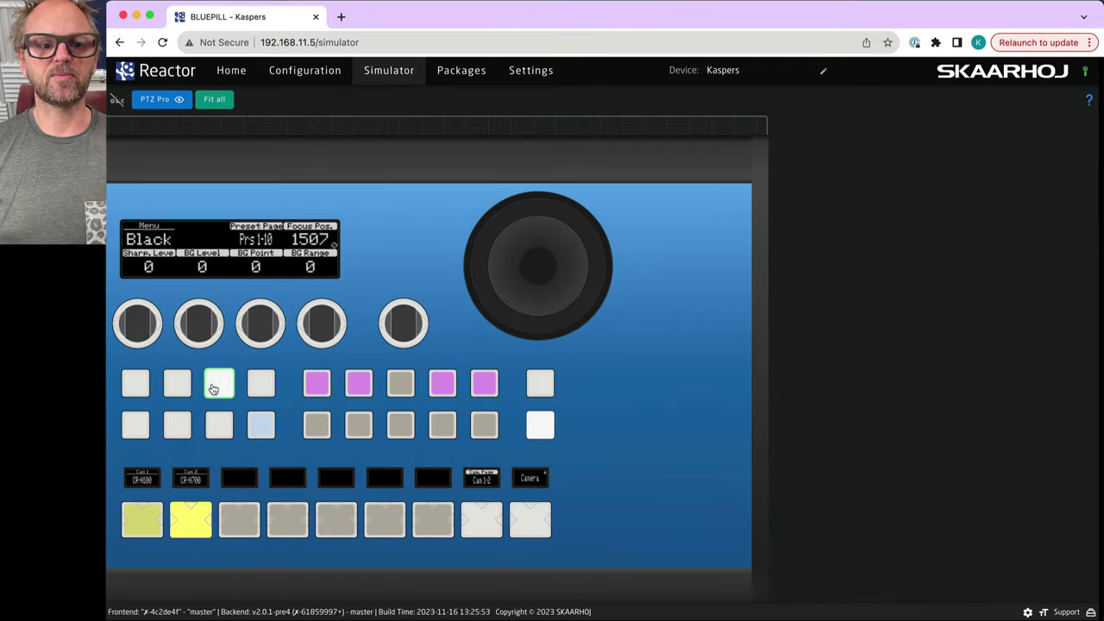
click(261, 384)
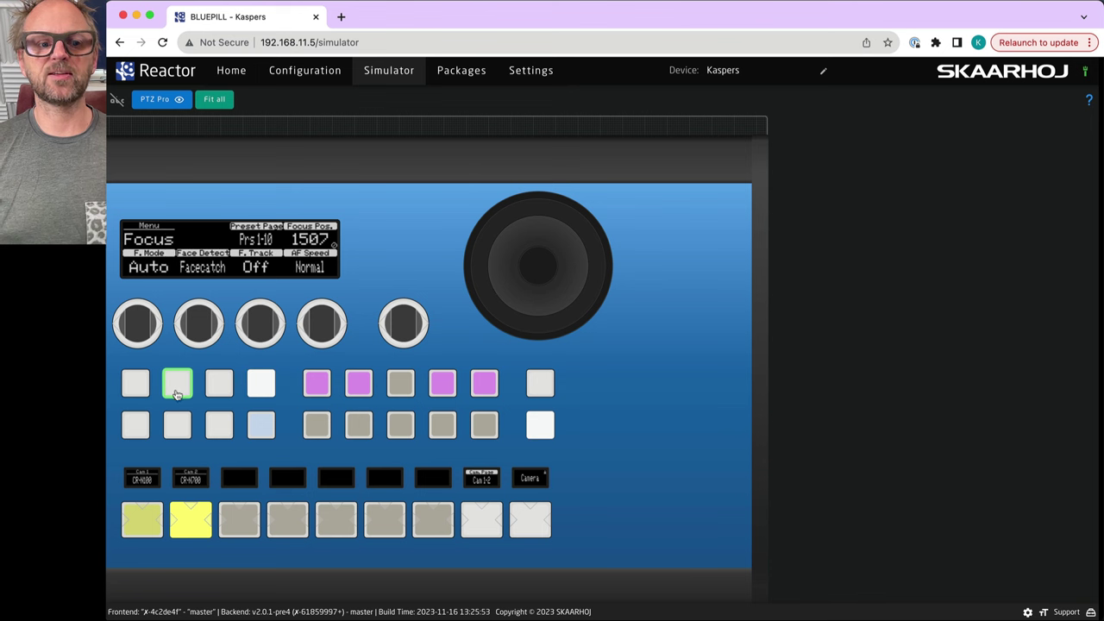
Set the focus mode to Manual on the Focus page and Auto Iris to Auto on the Exposure page.
click(155, 324)
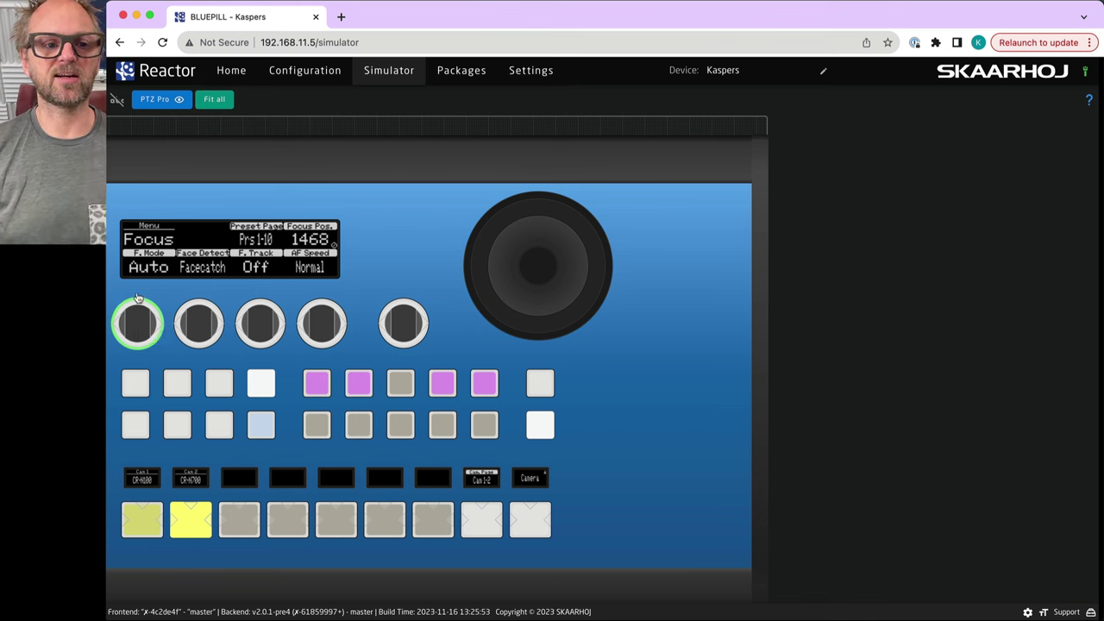
click(155, 323)
click(136, 396)
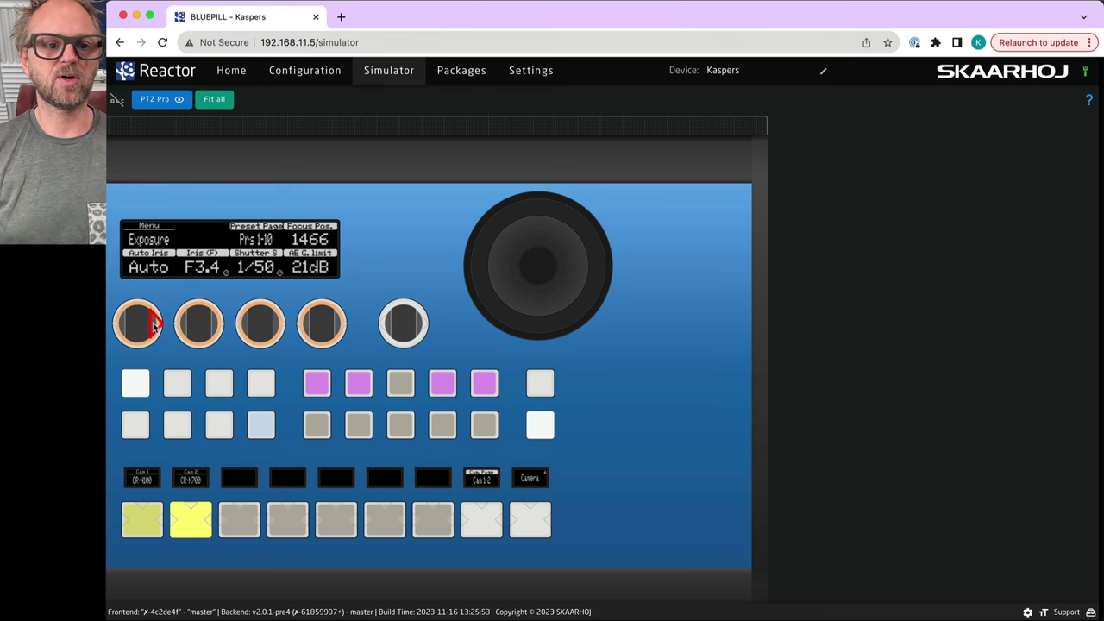
click(123, 326)
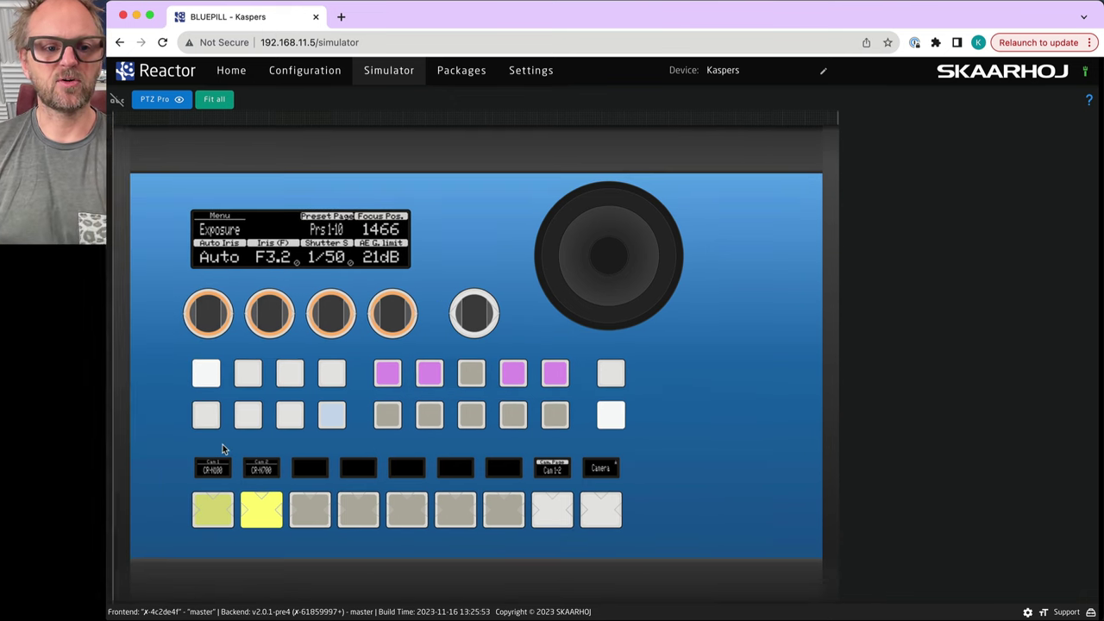
Switch the simulated panel's camera selection to CR-N100 and back to CR-N700.
click(190, 516)
click(218, 517)
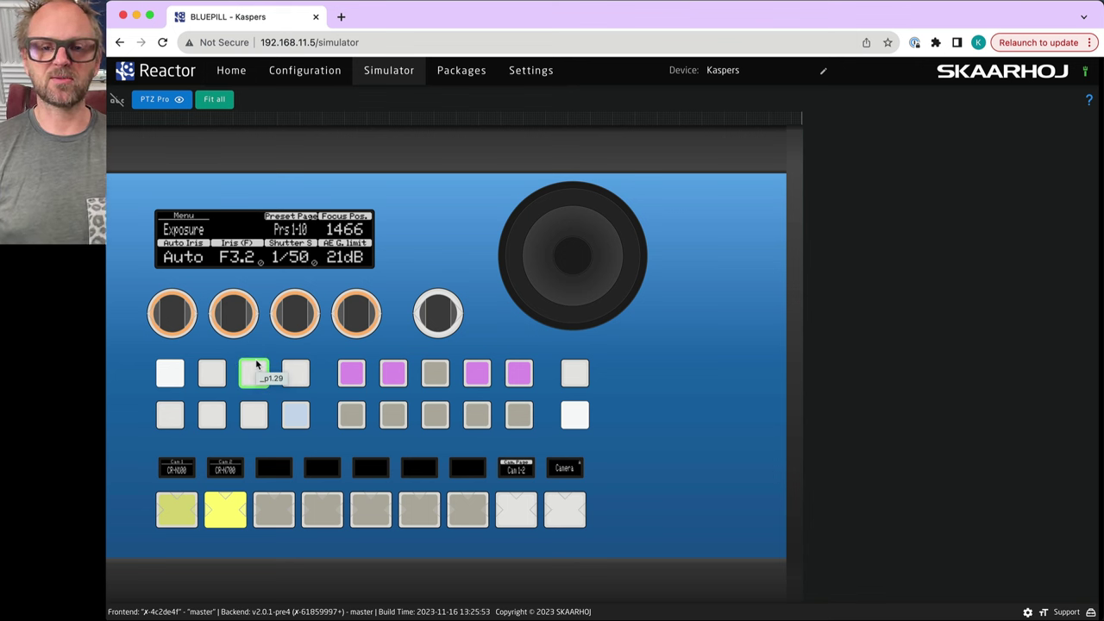
Open the Canon XC - Camera Adjustments section of the PTZ Pro V2 - Generic PTZ Control configuration and display its Home page.
click(241, 74)
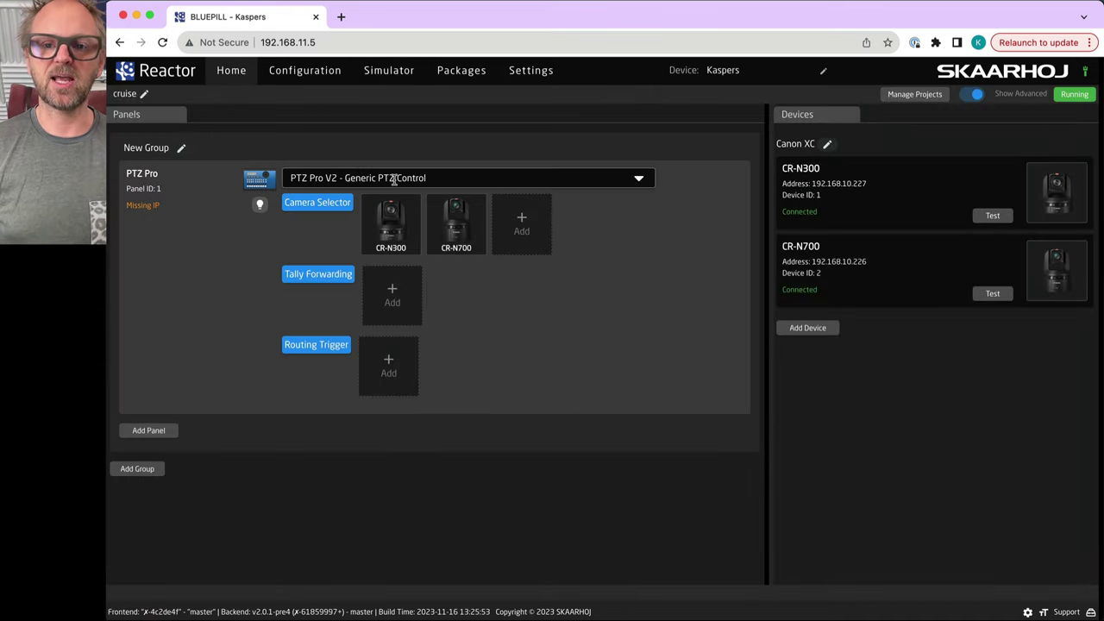
click(298, 74)
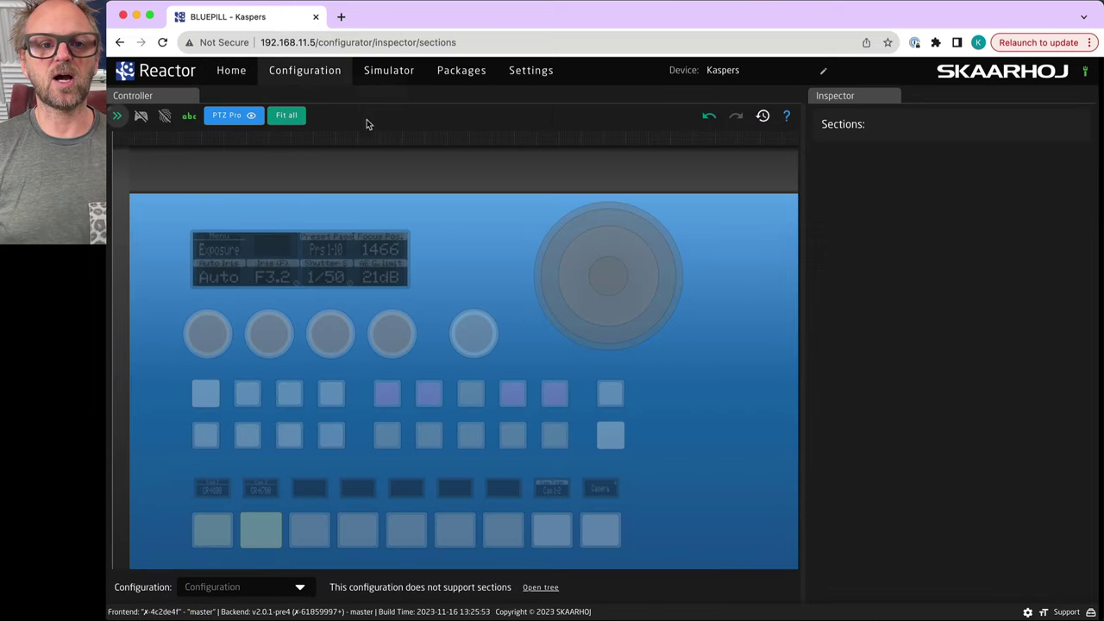
click(373, 116)
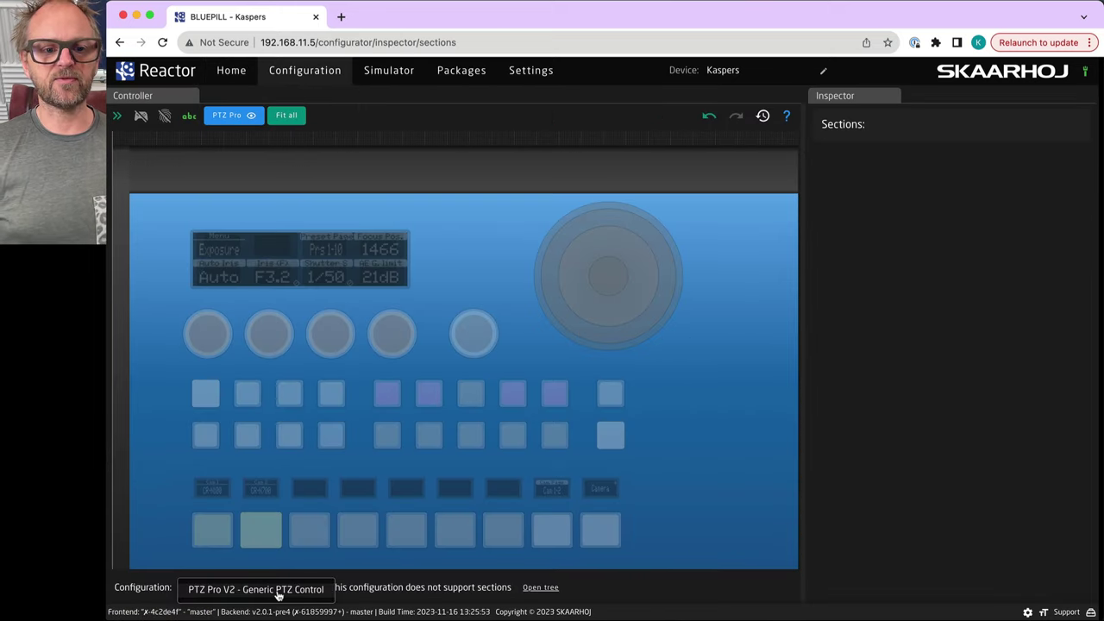
click(497, 564)
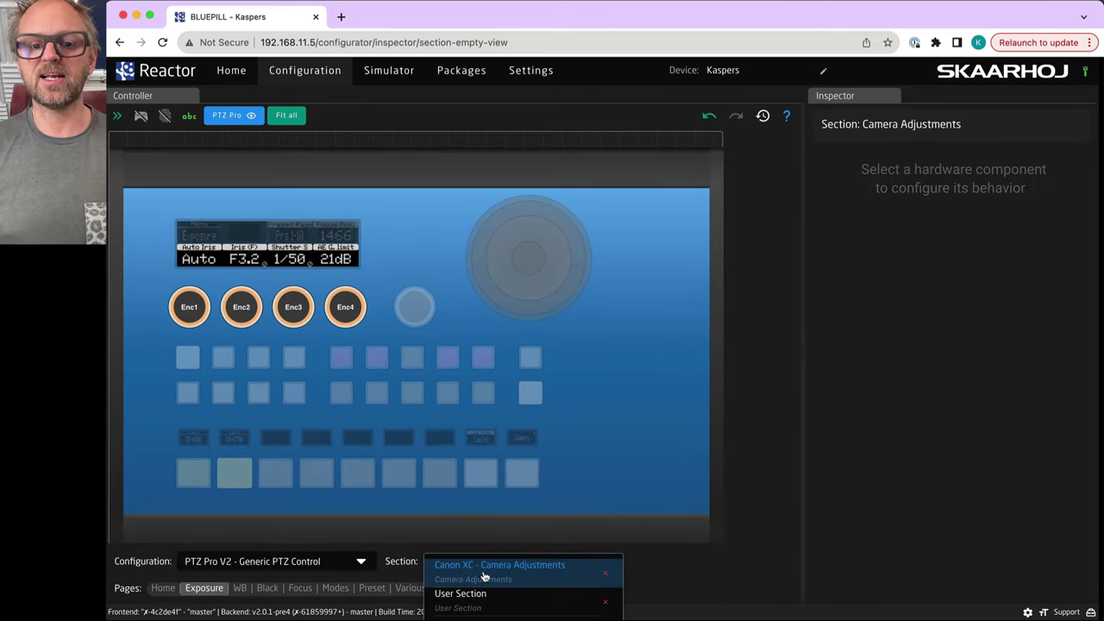
click(485, 569)
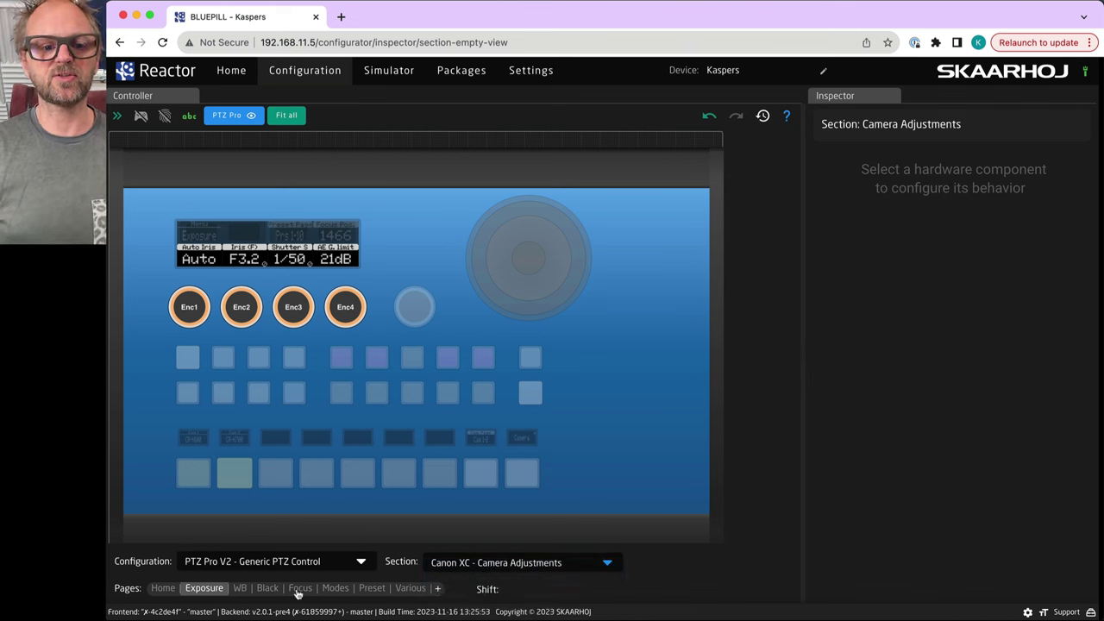
click(162, 589)
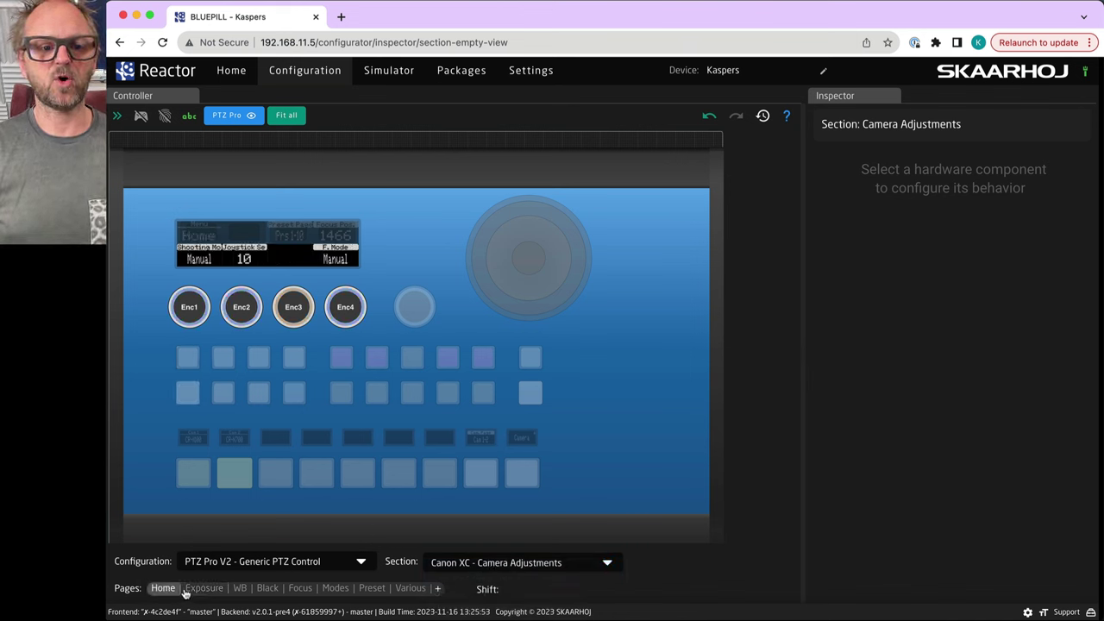
Step through the Exposure to Various pages of the Camera Adjustments section and inspect the Enc1 behavior on the Various page.
click(201, 590)
click(240, 590)
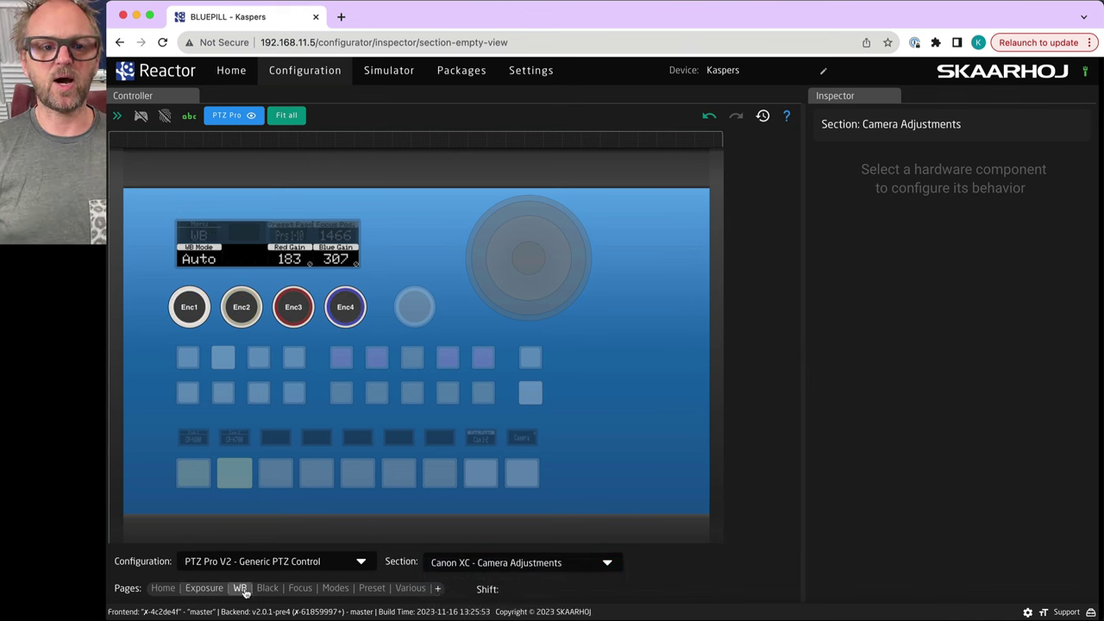
click(266, 589)
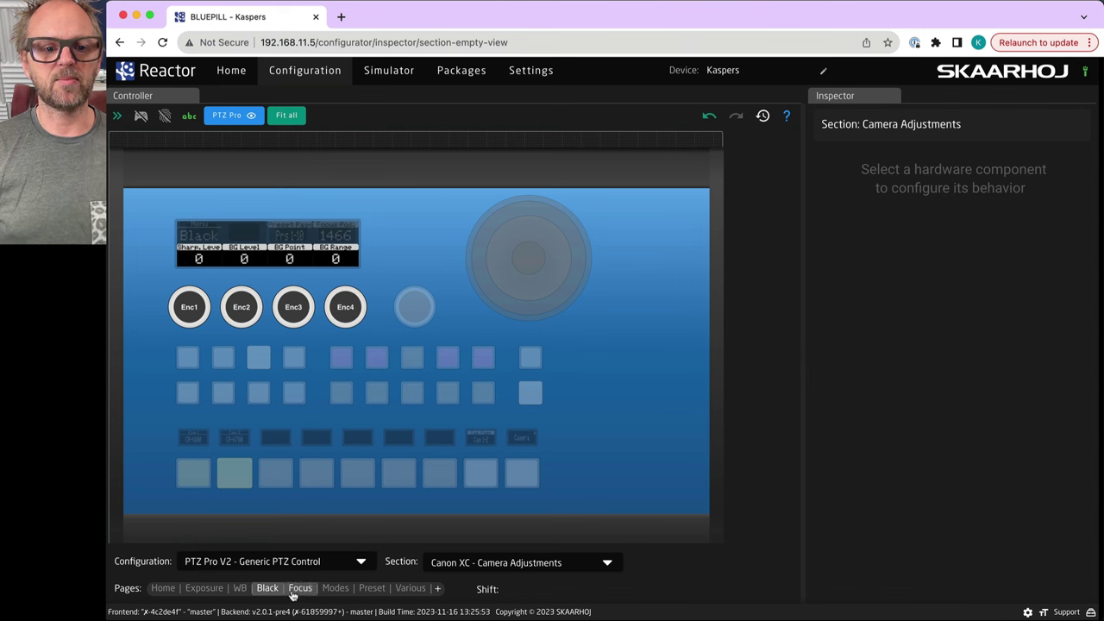
click(300, 588)
click(336, 589)
click(410, 588)
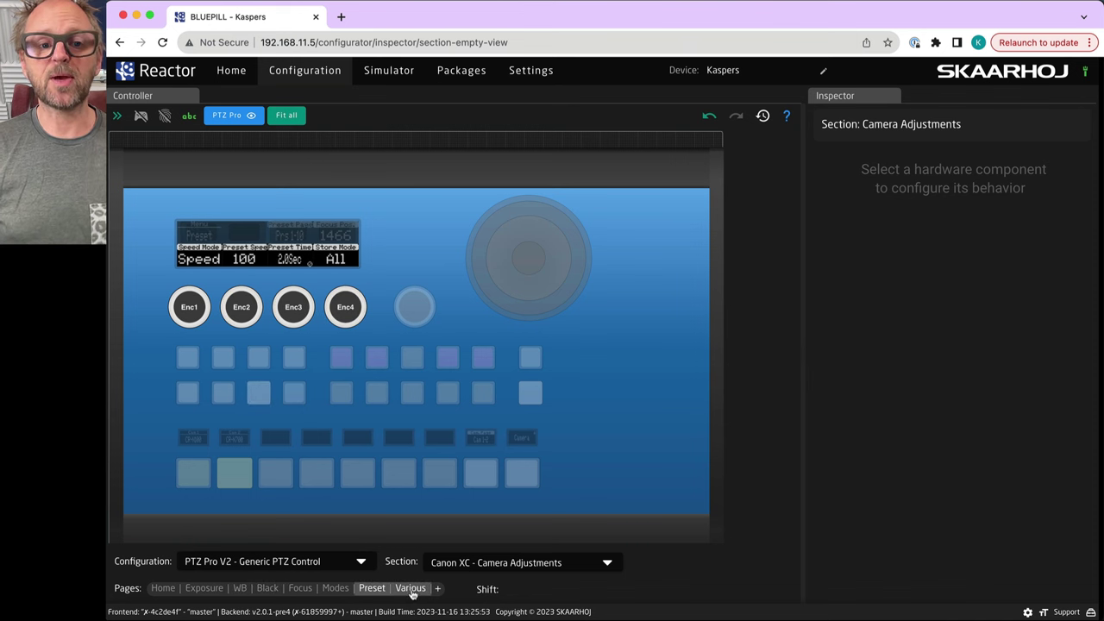
click(190, 309)
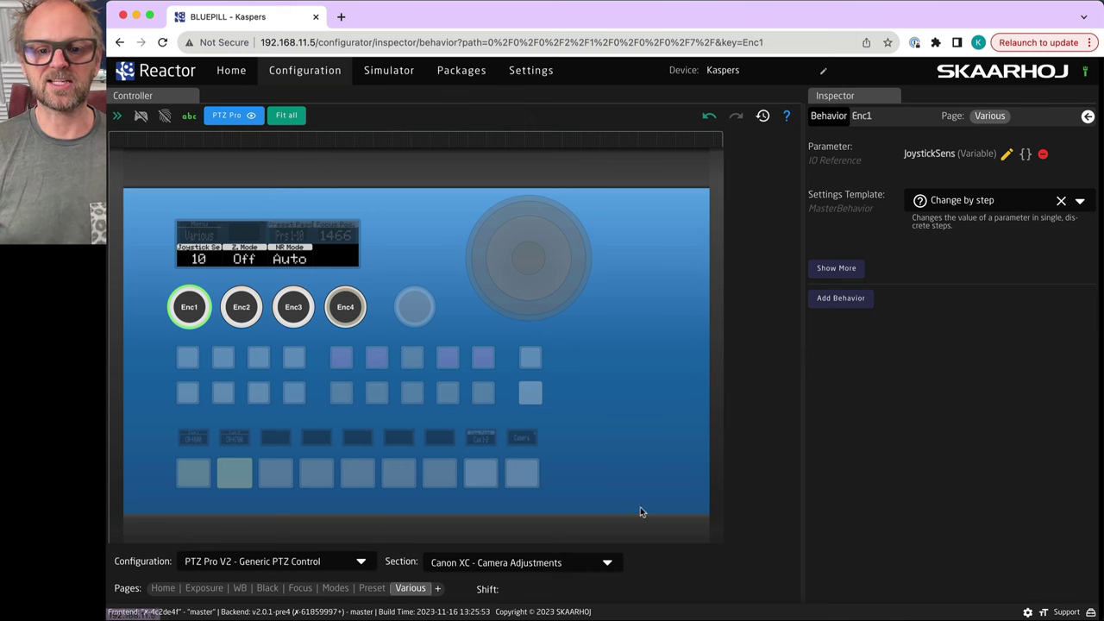
Switch to the User Section and examine the System and CR-N700 behaviors available for the Nav2 button.
click(603, 563)
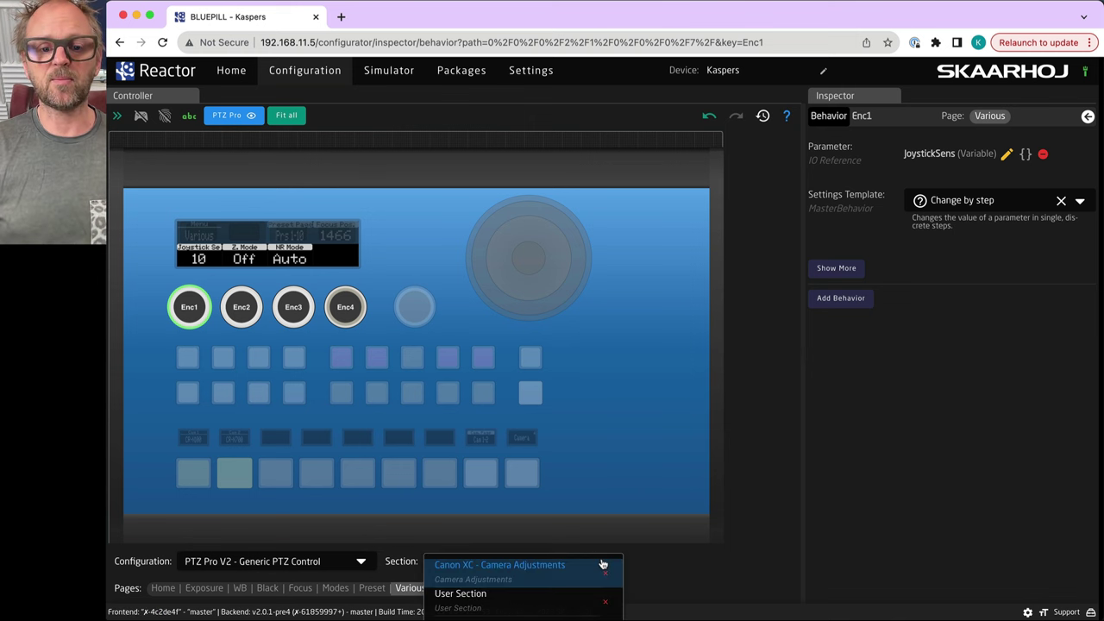
click(464, 602)
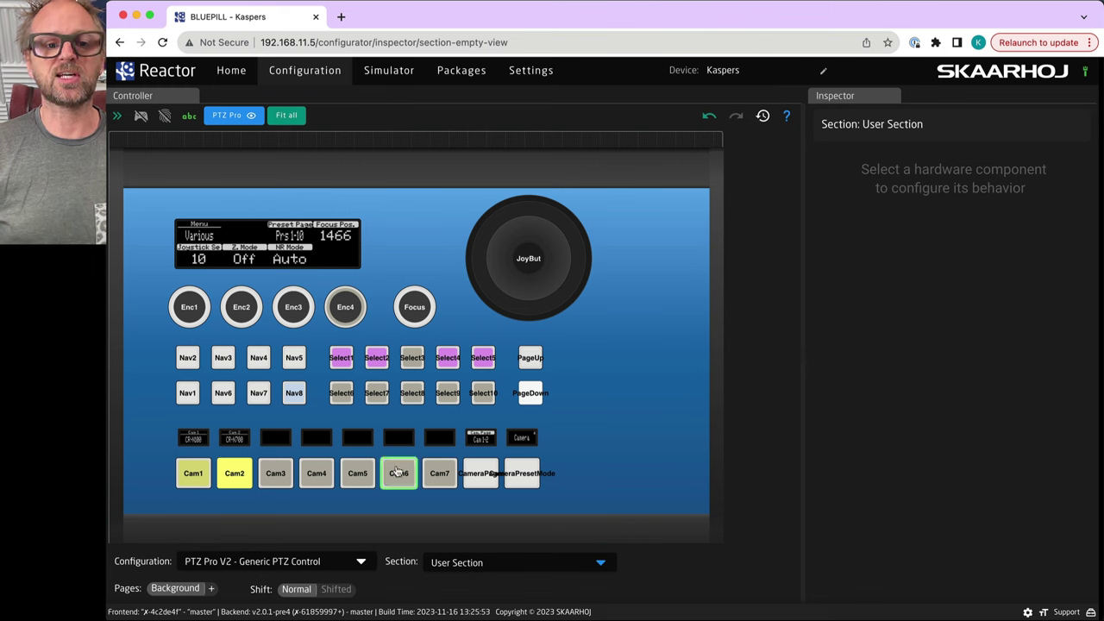
click(188, 358)
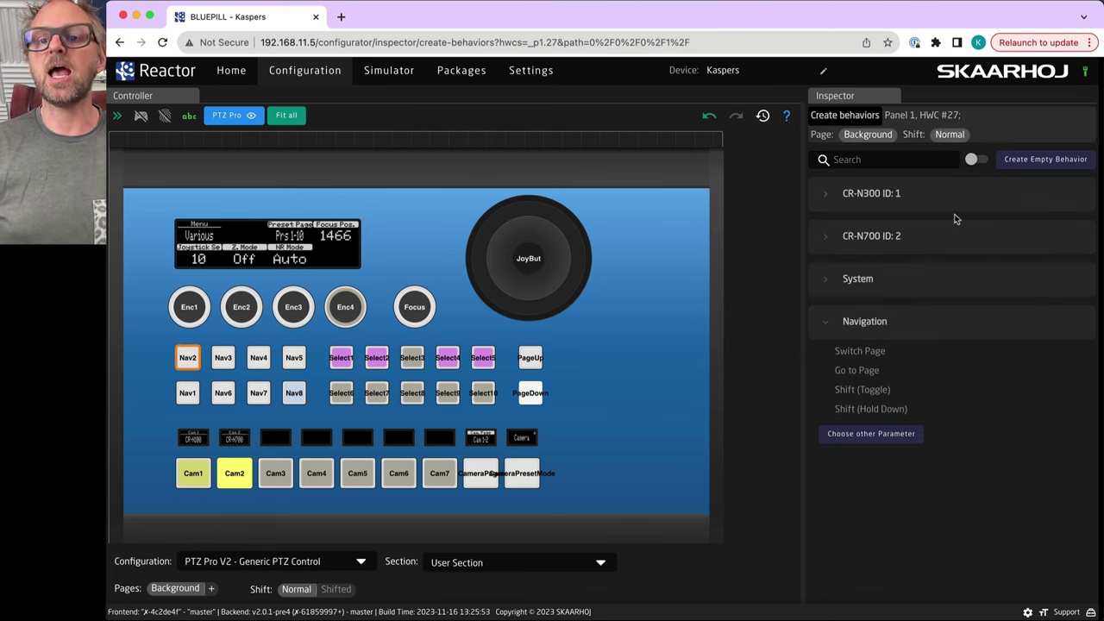
click(827, 281)
click(824, 236)
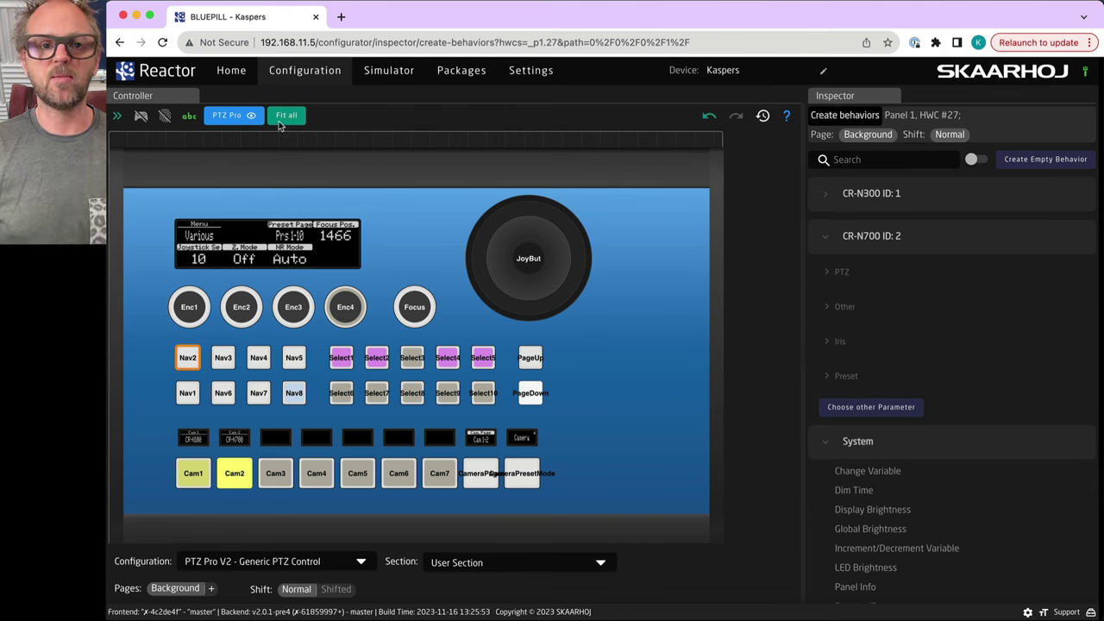
Find the ATEM Mini at 192.168.10.74 through device discovery and add it to the project's devices.
click(228, 72)
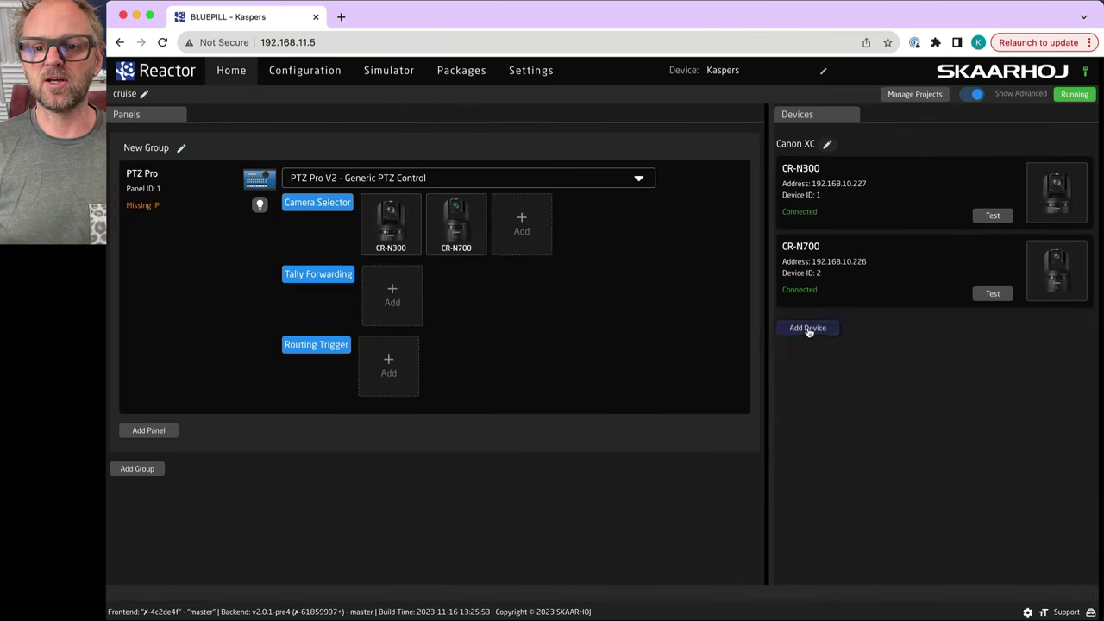
click(807, 327)
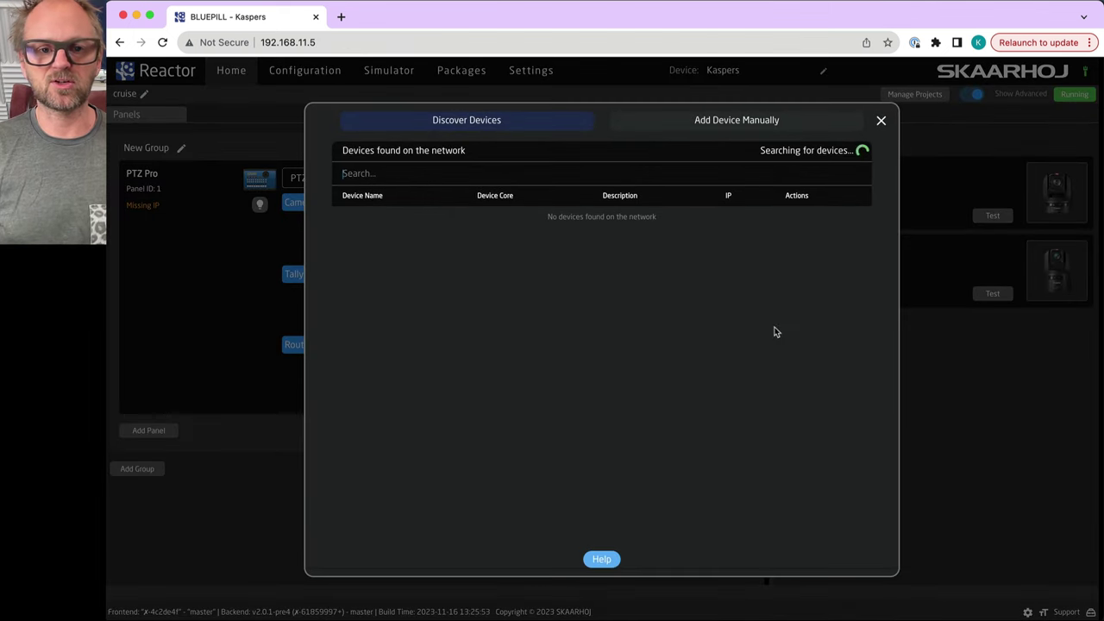
click(431, 171)
text(tyler)
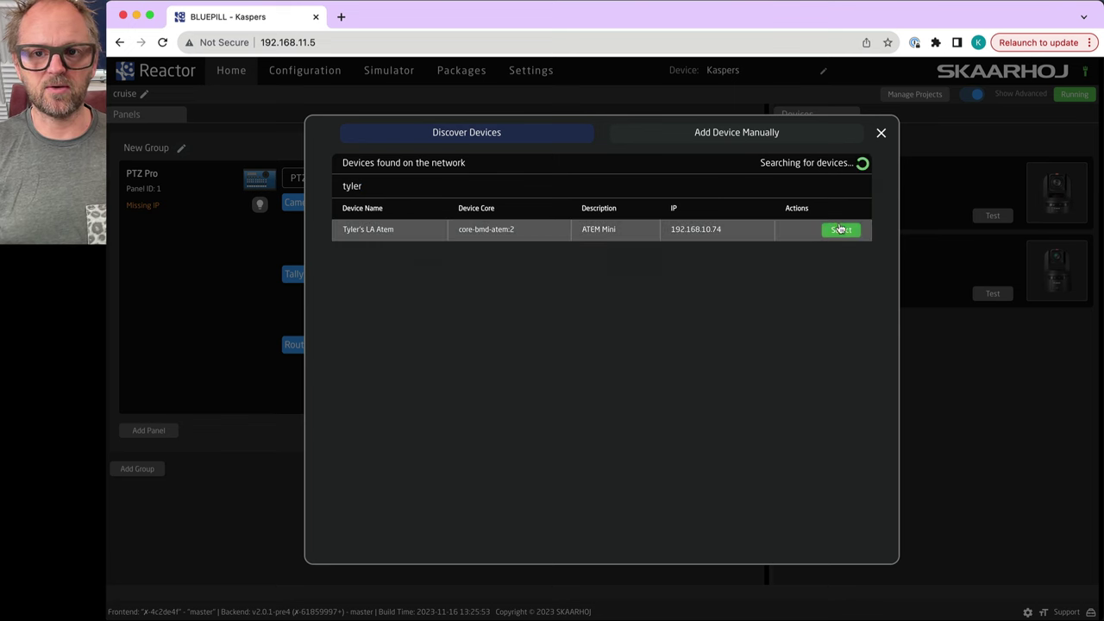
click(841, 229)
click(817, 522)
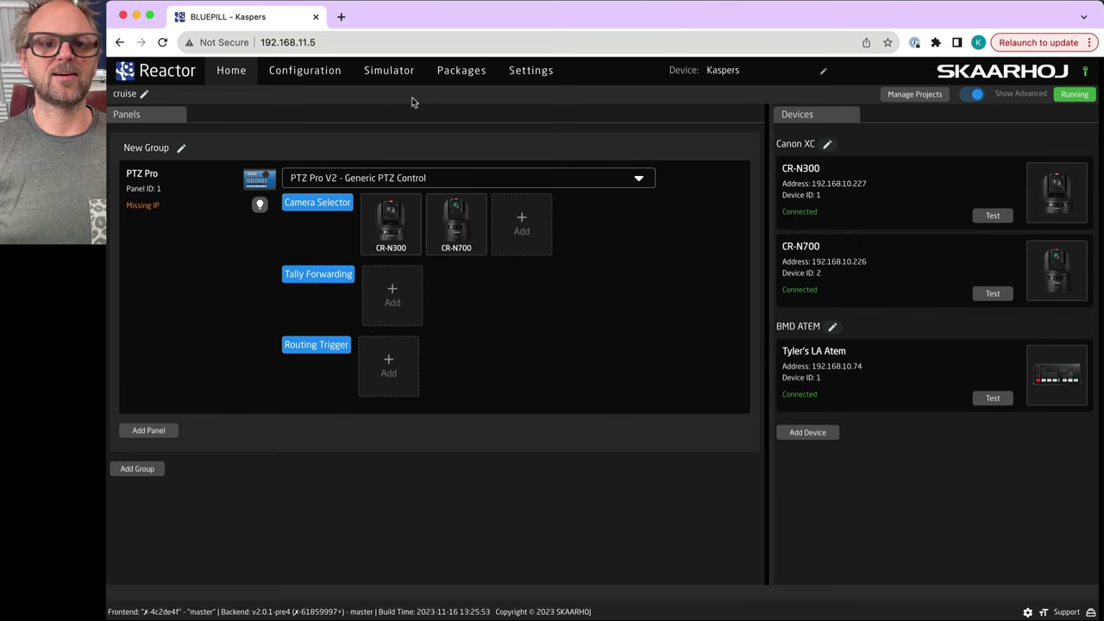
Search the behaviors available for the User Section's Cam7 button for "cut" and assign the ATEM's Cut behavior.
click(328, 76)
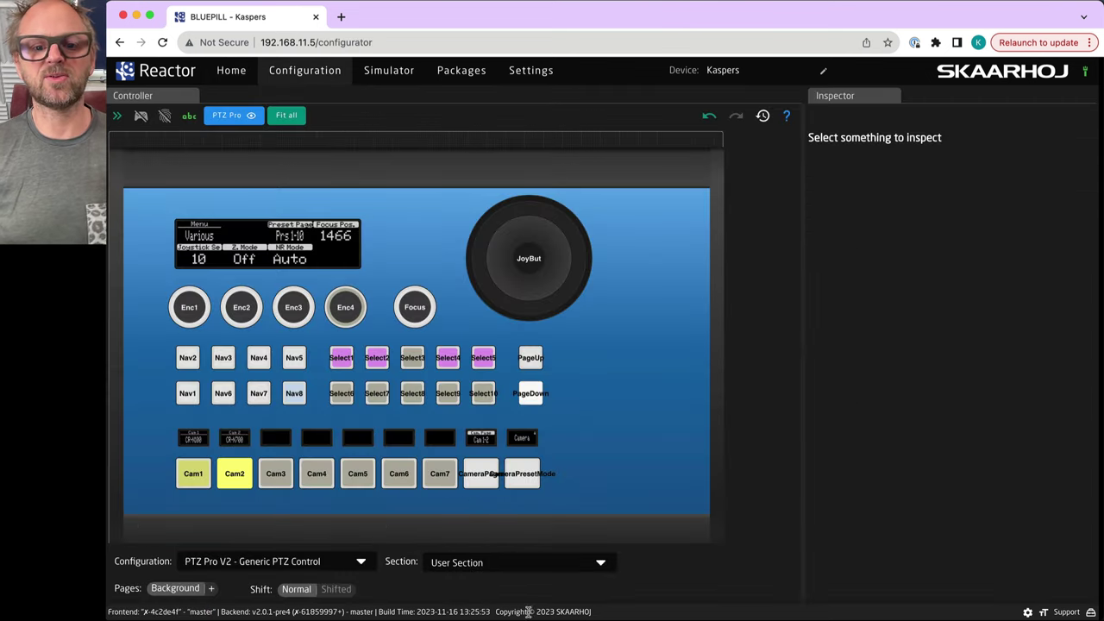
click(440, 473)
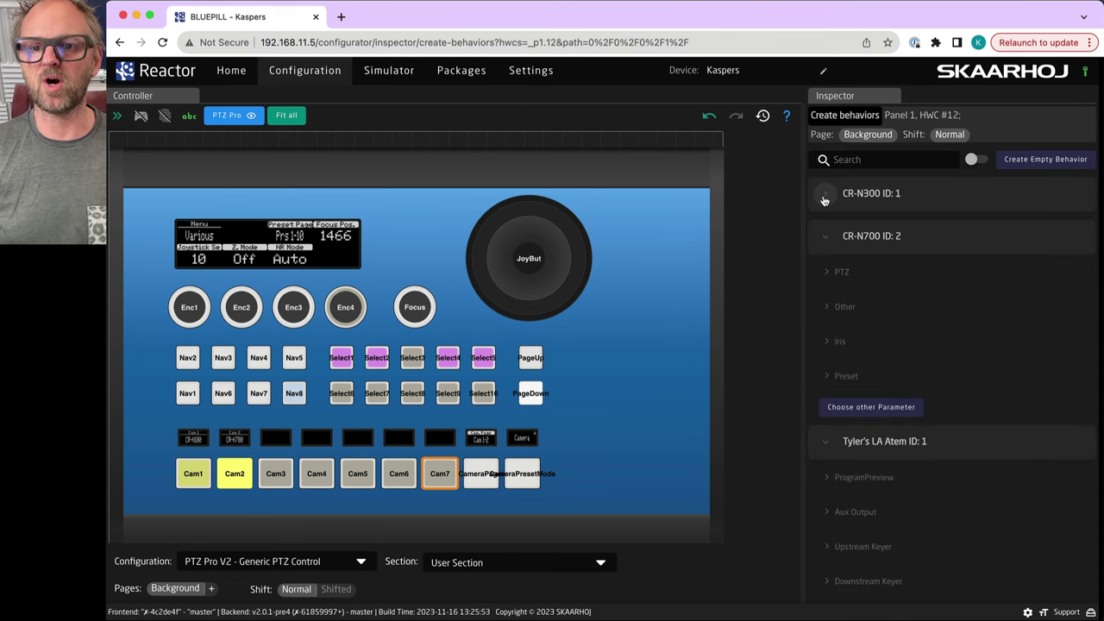
click(825, 235)
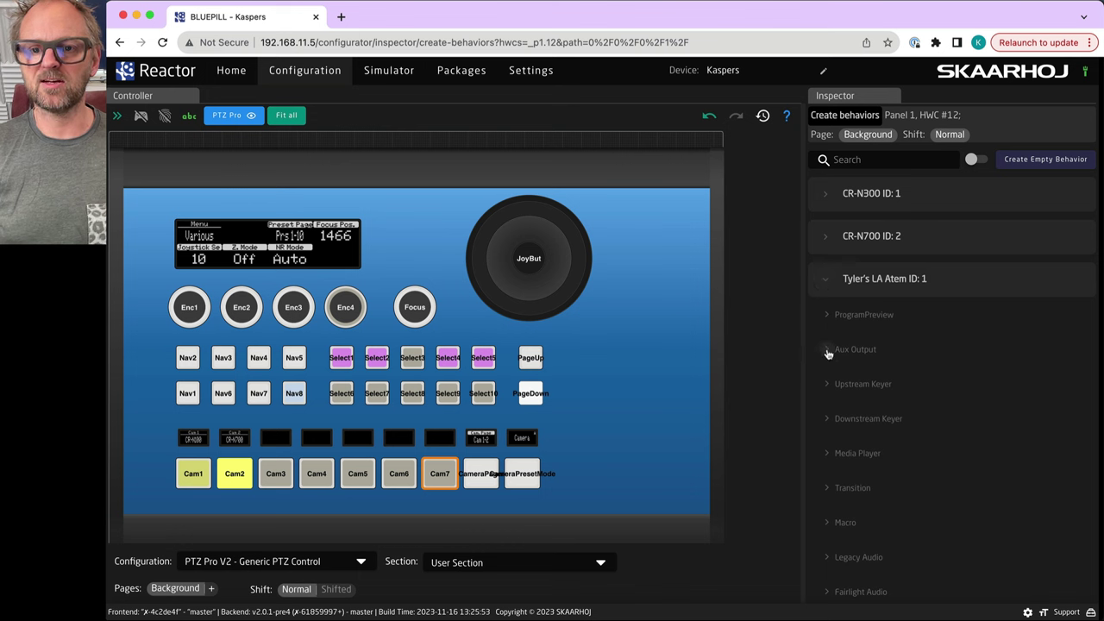
click(827, 314)
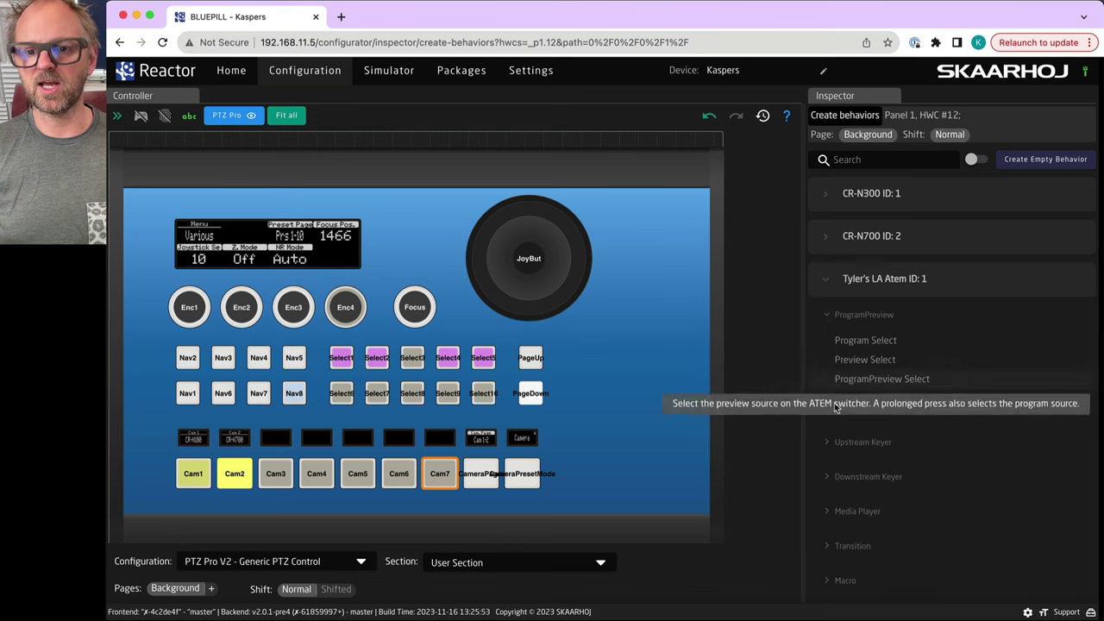
click(833, 157)
text(cut)
click(842, 341)
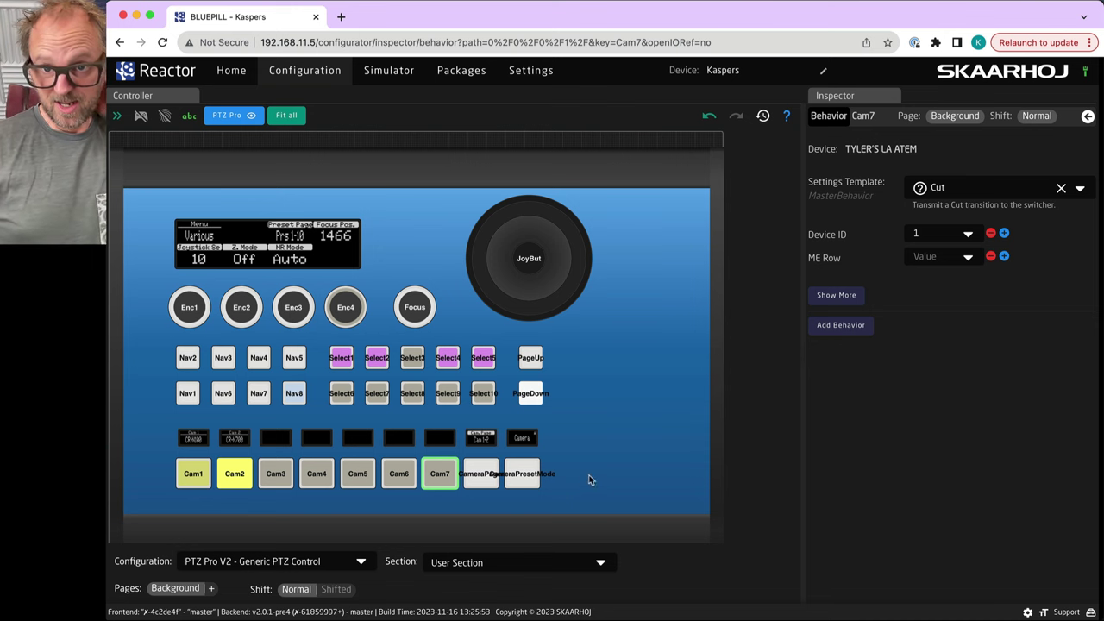
Set the Cut behavior's ME Row to 1, check Cam7's display label, and switch to the Canon XC - Camera Adjustments section.
click(944, 255)
click(919, 282)
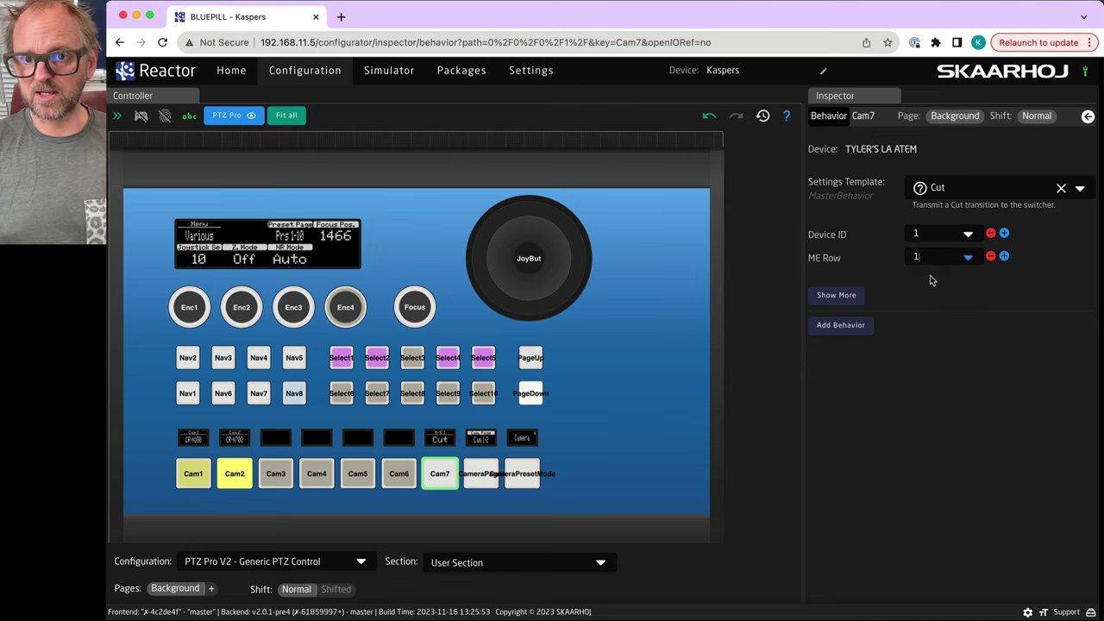
scroll(463, 455, up, 5)
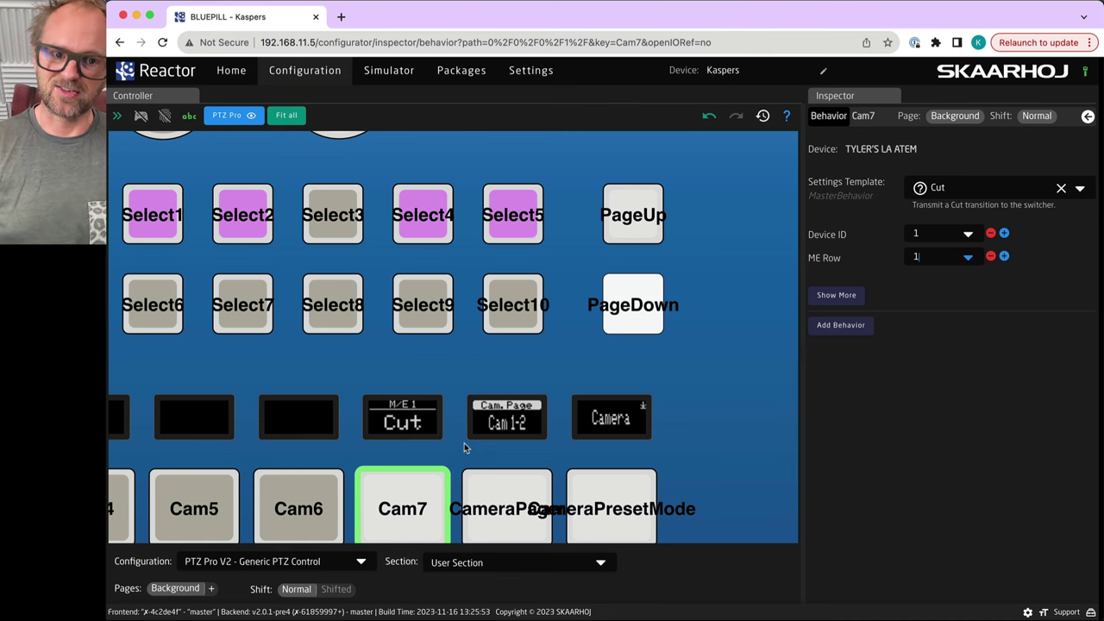
scroll(383, 397, down, 5)
scroll(383, 397, down, 3)
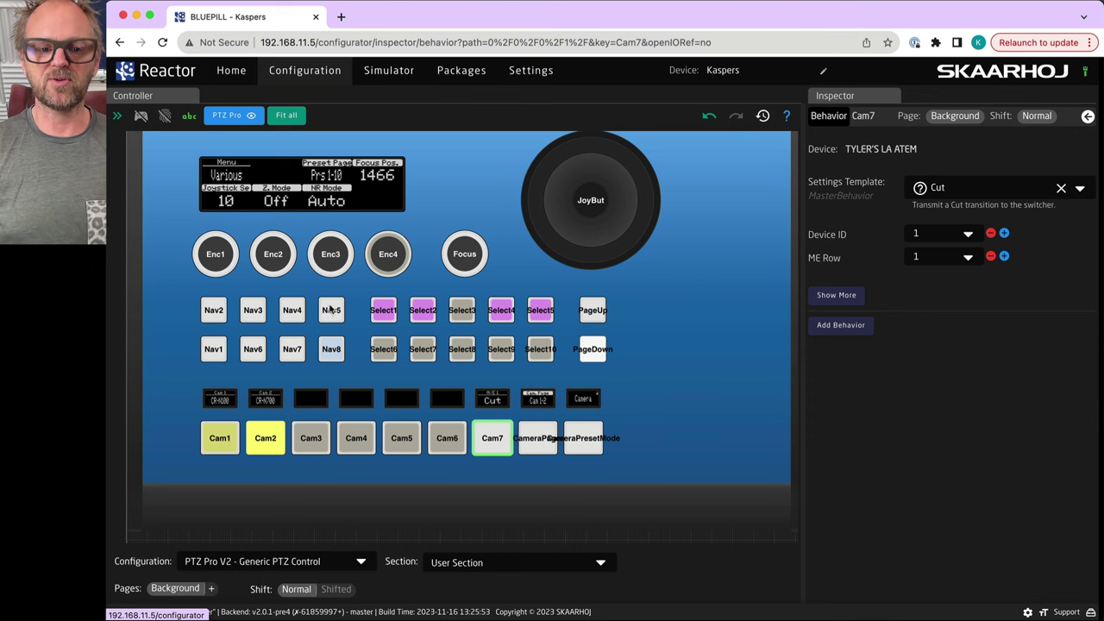
click(475, 565)
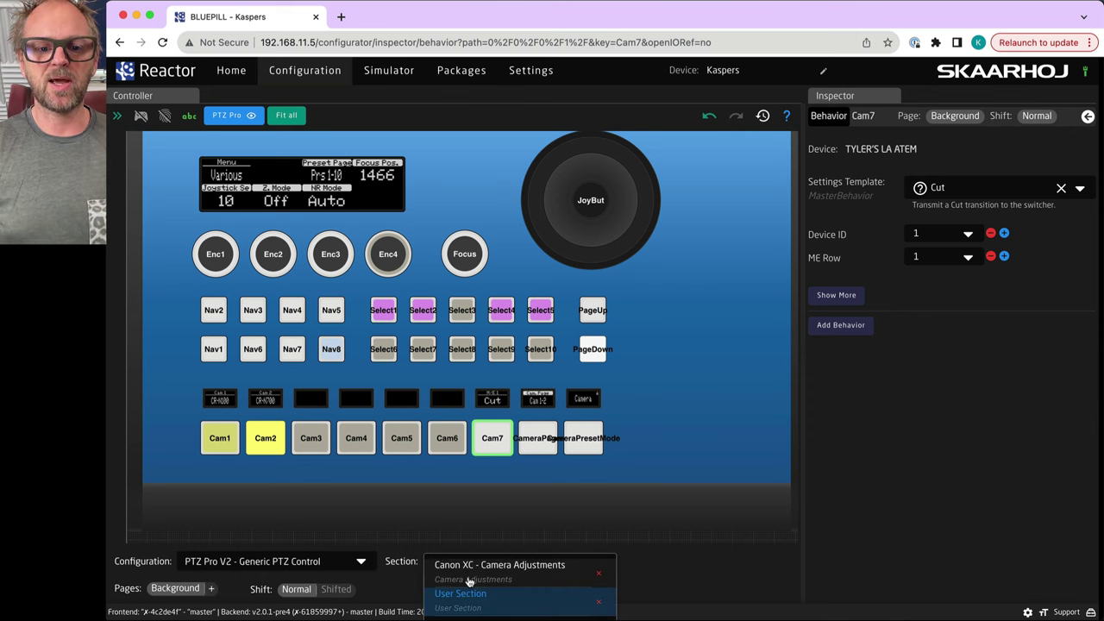
click(473, 569)
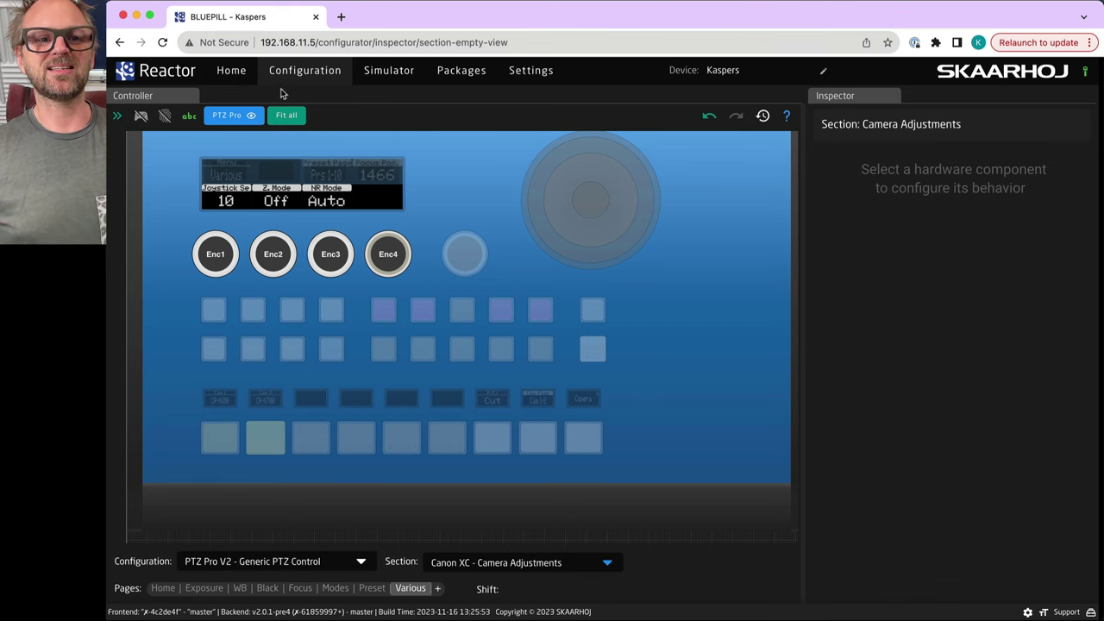
Change the PTZ Pro configuration to PTZ Pro V2 + Stream Deck + Cruise - Generic PTZ Control and add CR-N300 and CR-N700 to the Camera Selector.
click(231, 71)
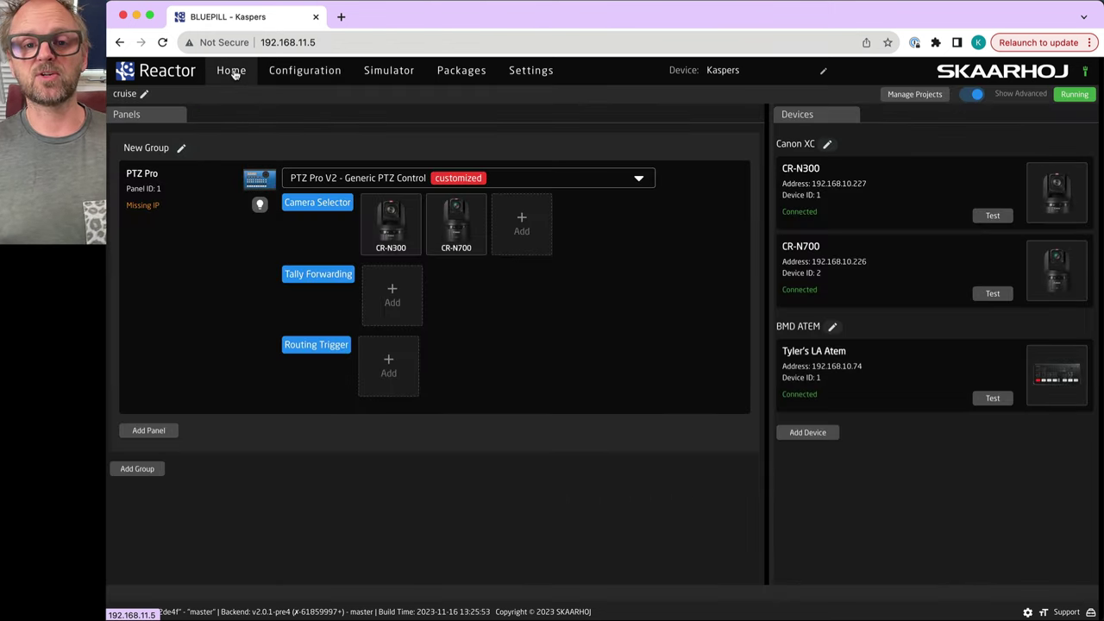
click(233, 73)
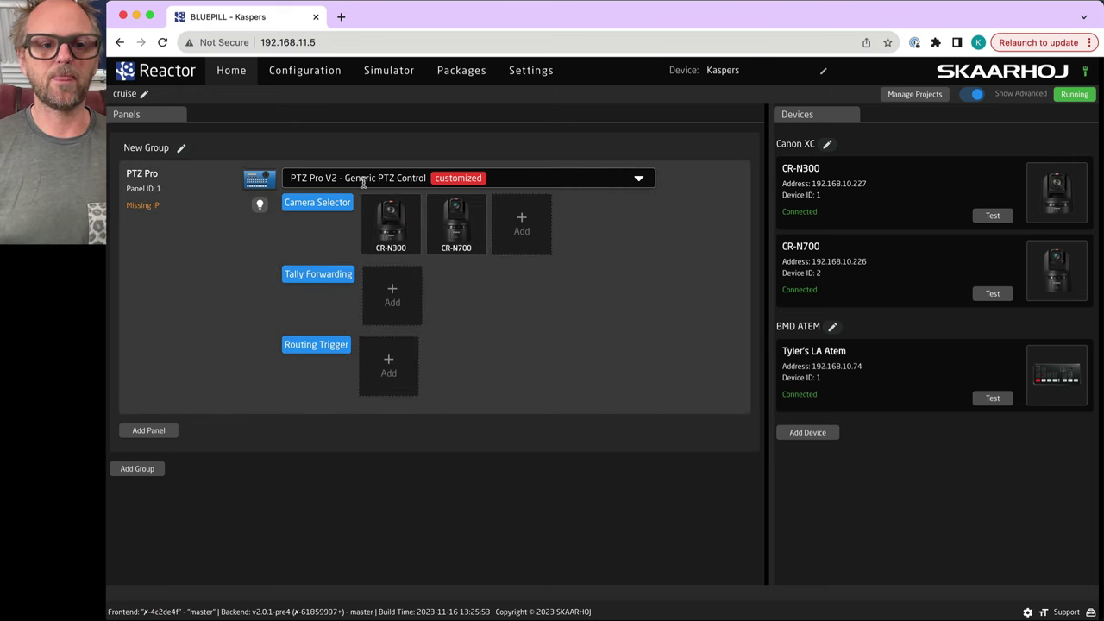
click(364, 180)
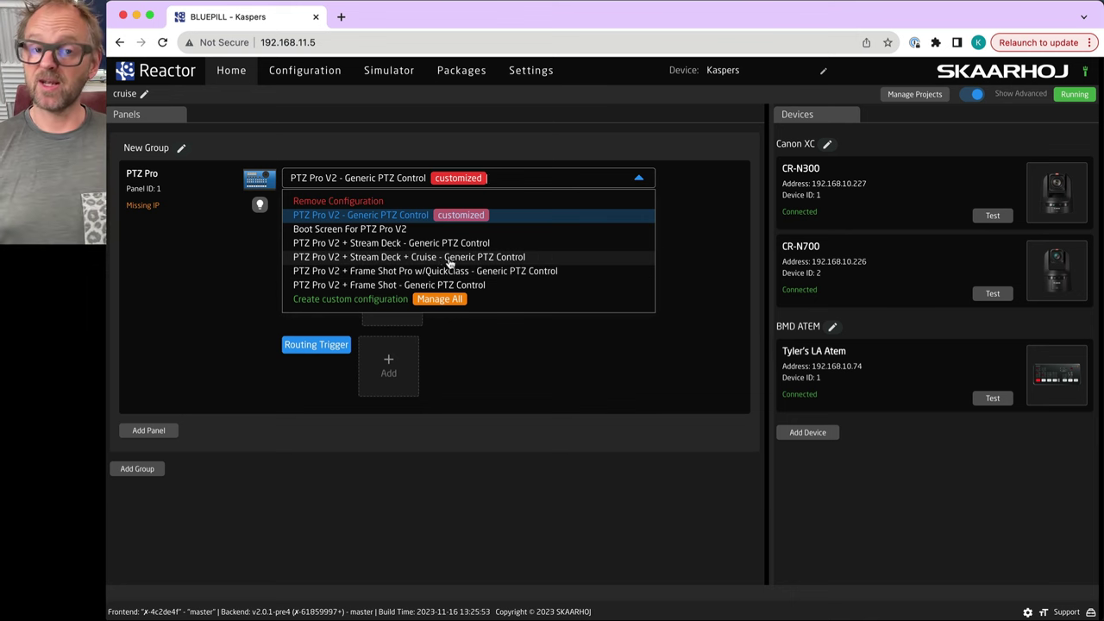
click(449, 257)
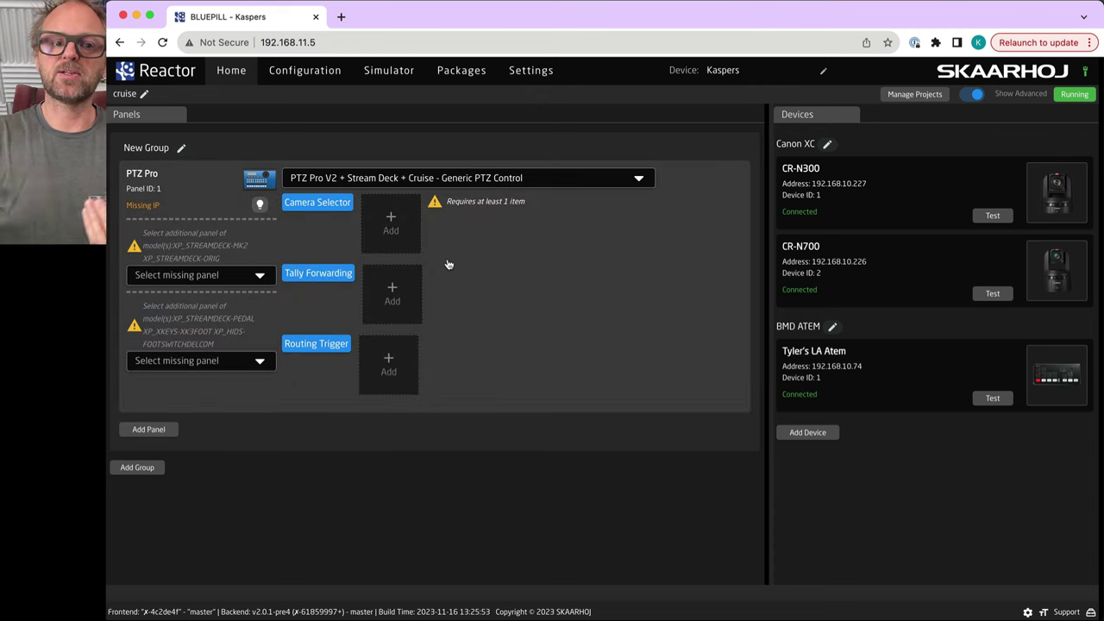
click(394, 226)
Fill the missing Stream Deck panel slot with the discovered XP_STREAMDECK-MK2.
click(254, 274)
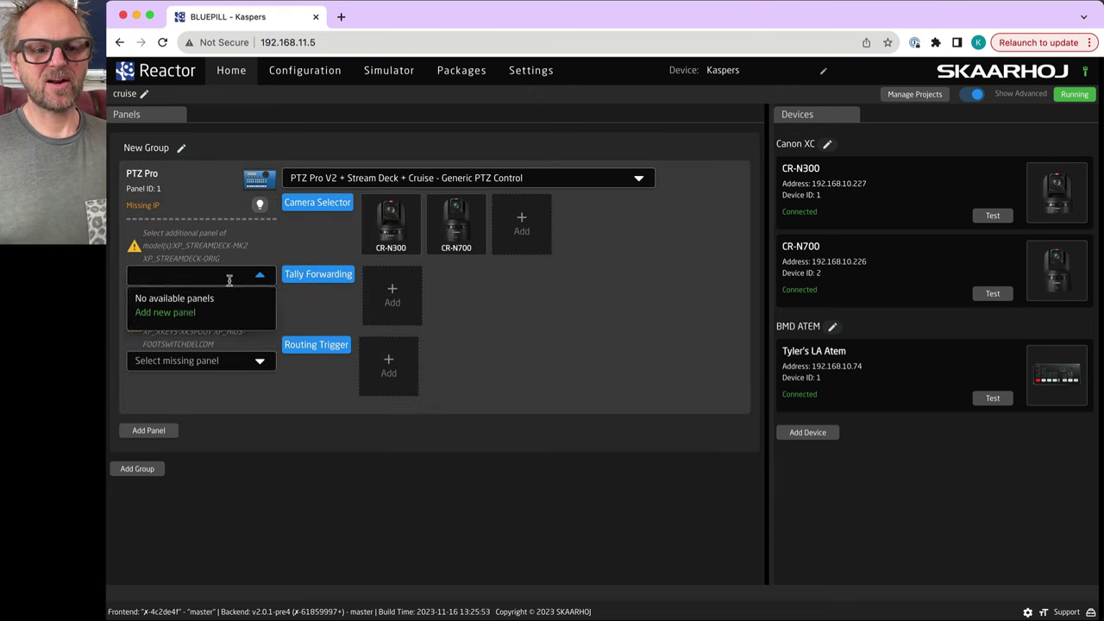
click(166, 312)
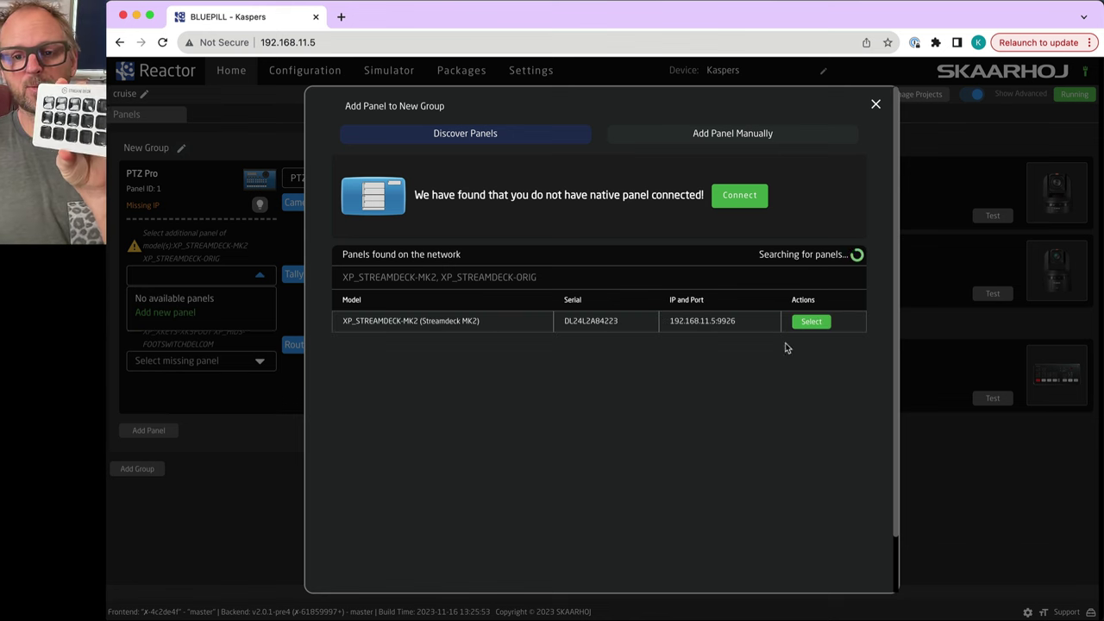
click(810, 320)
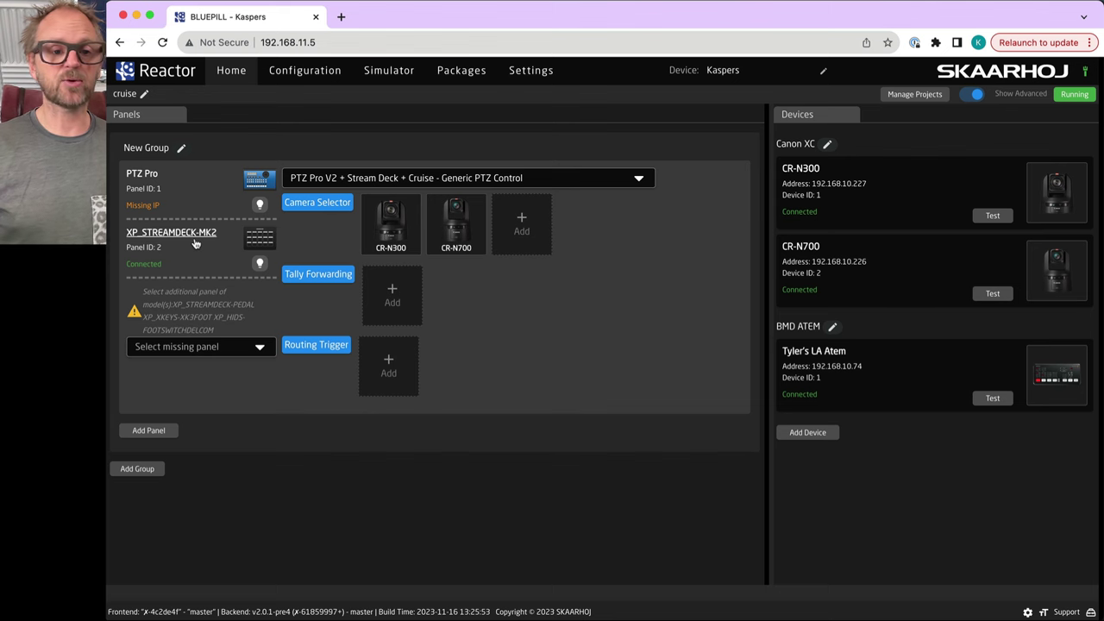
Search the network for a foot pedal panel to fill the remaining missing panel slot, and close the discovery dialog.
click(215, 345)
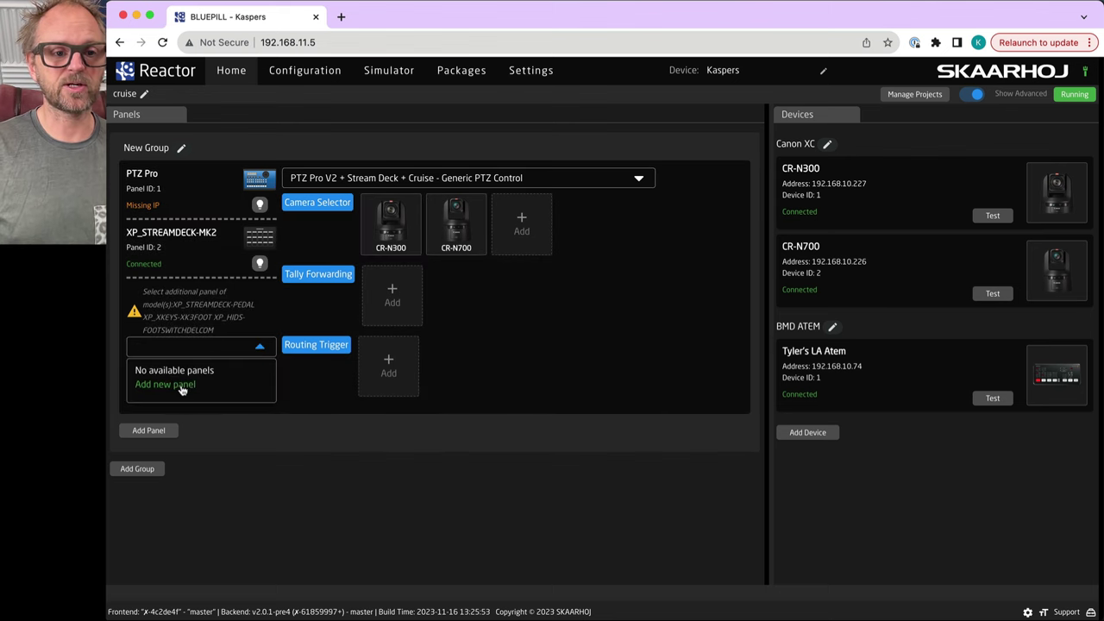
click(180, 386)
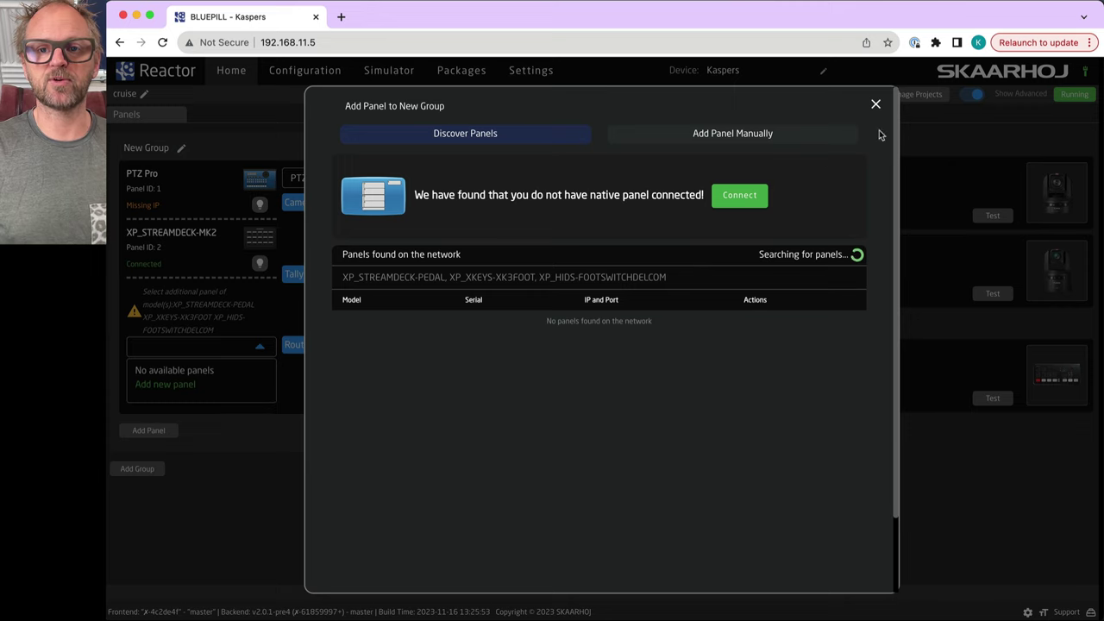
click(875, 105)
Restart the xpanel-xkeys package from its package settings.
click(463, 72)
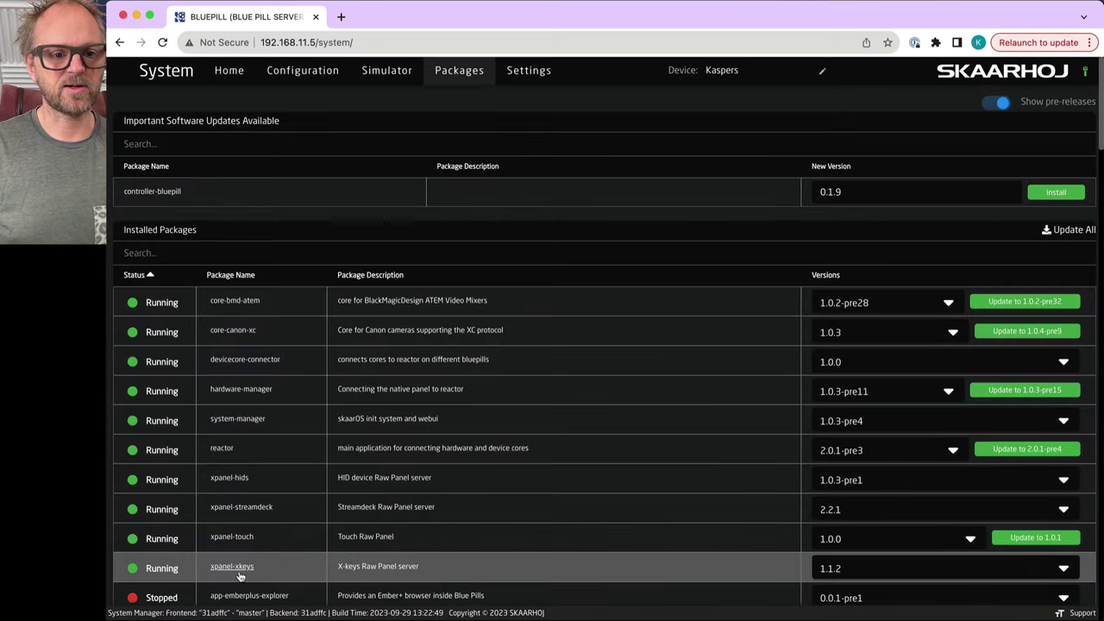
click(238, 568)
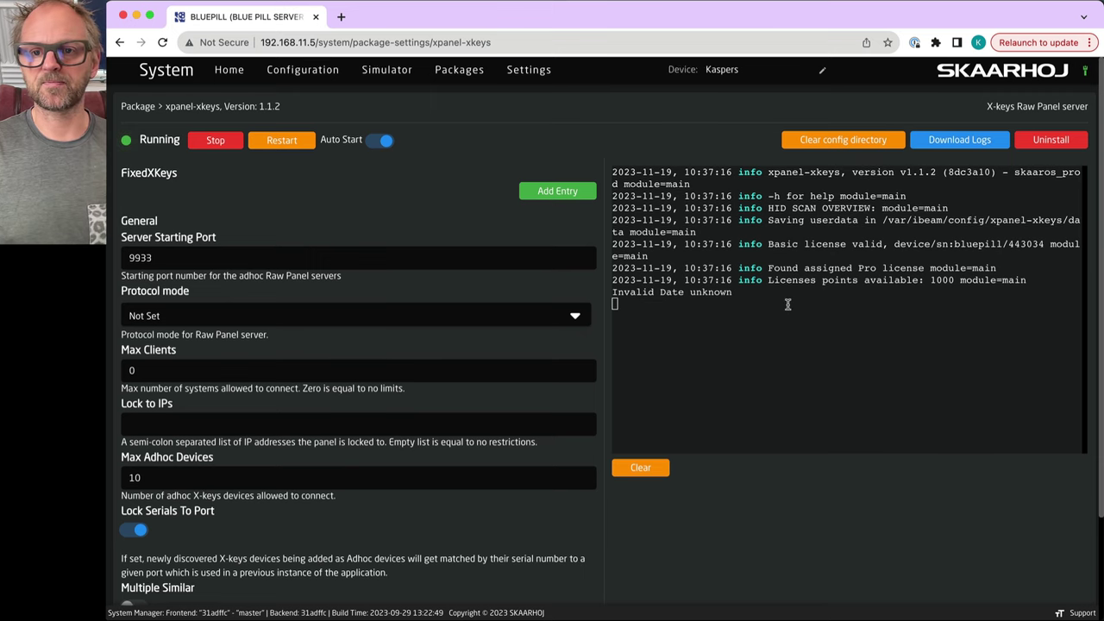
scroll(759, 304, down, 3)
scroll(786, 302, up, 3)
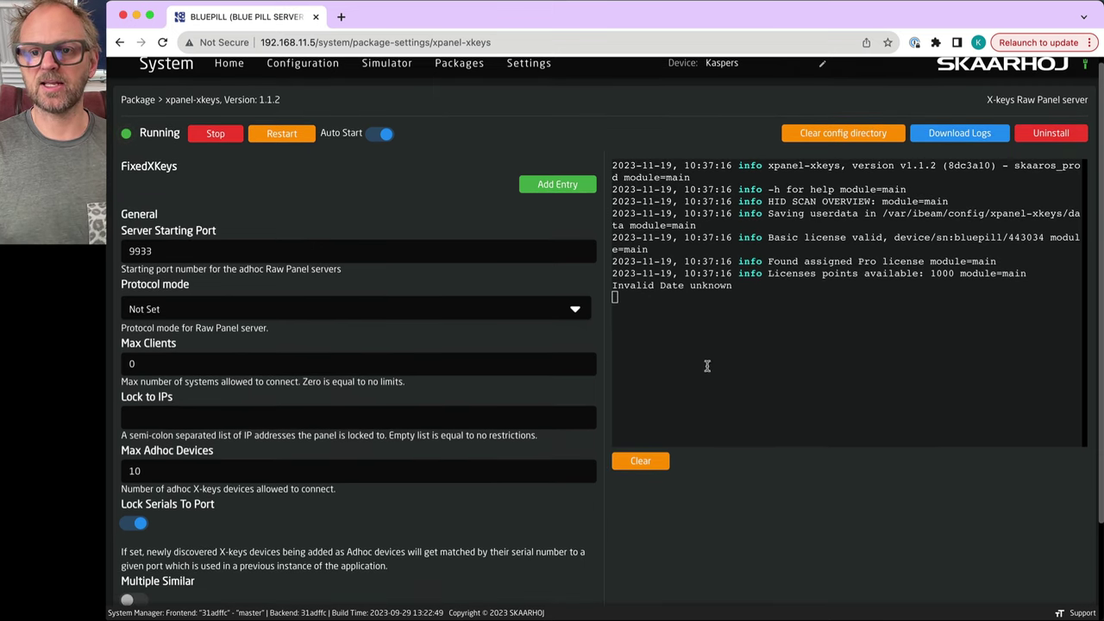
scroll(475, 202, down, 3)
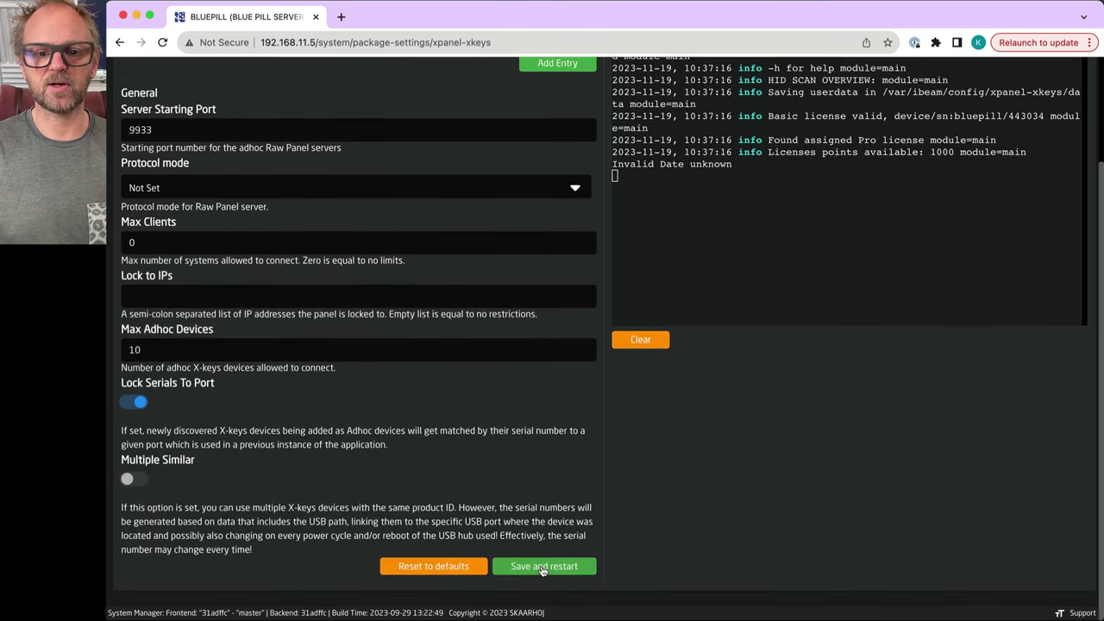
click(542, 569)
click(657, 363)
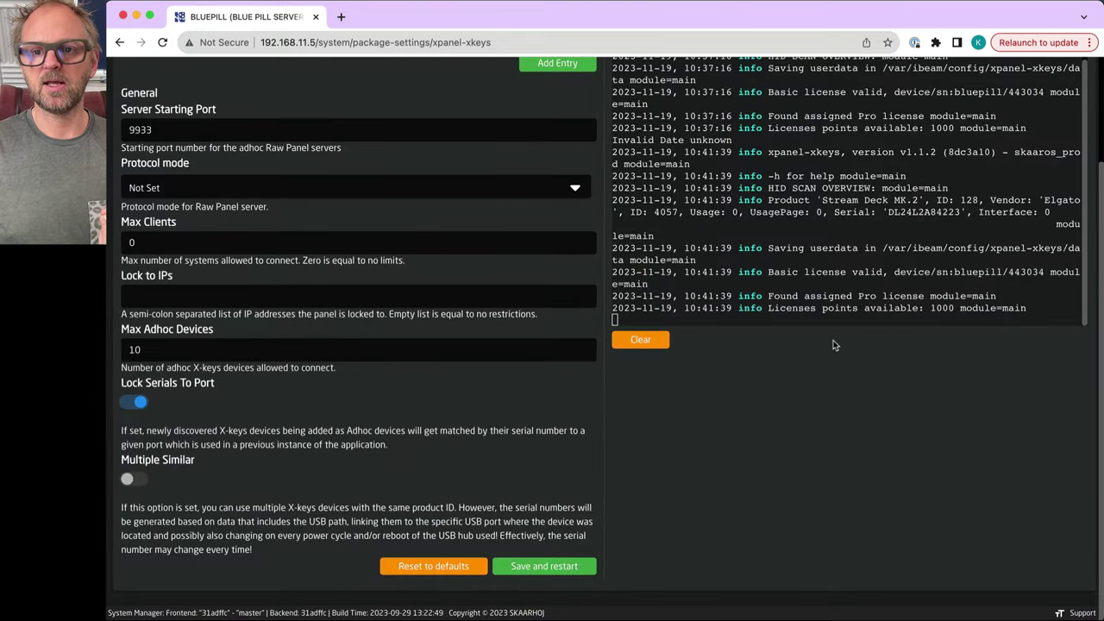
Check the xpanel-xkeys log for detection of the XK-3 Foot Pedal.
scroll(860, 371, up, 3)
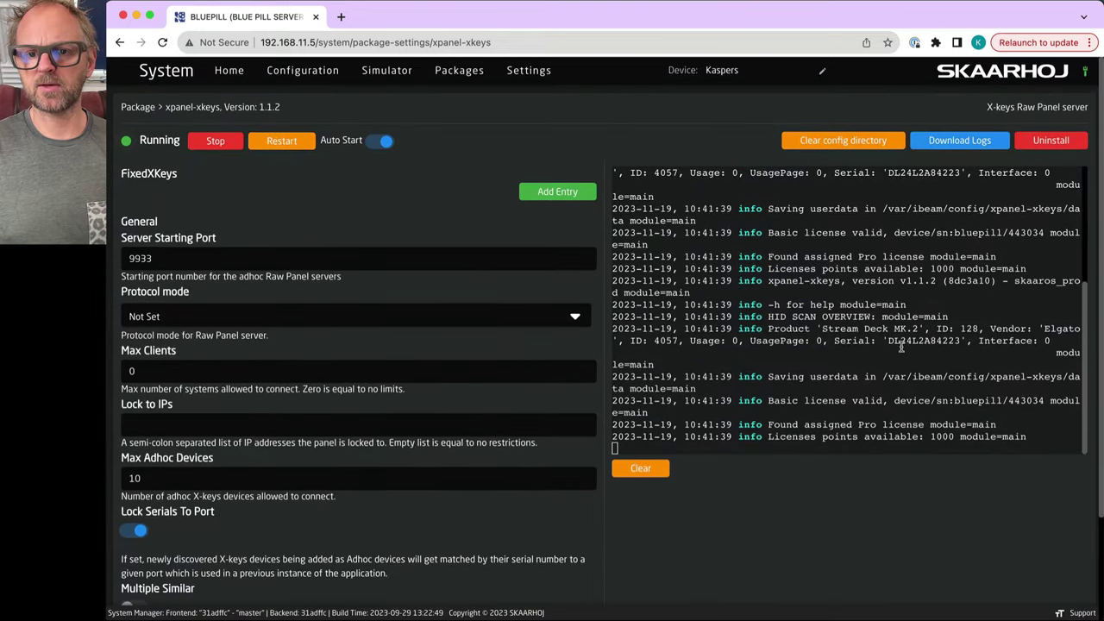
scroll(857, 359, down, 3)
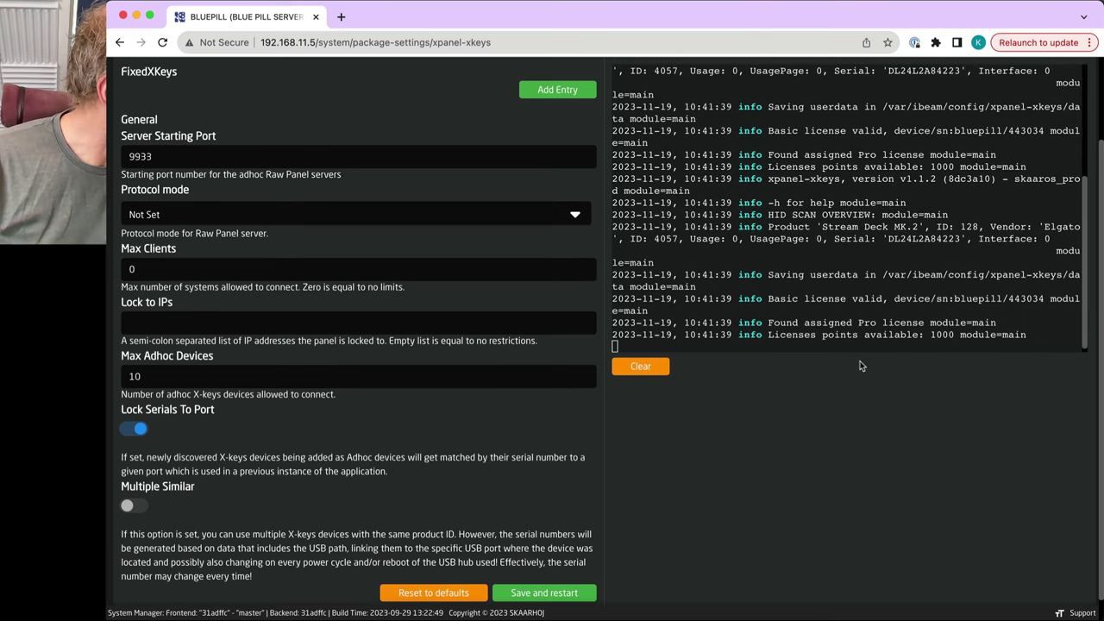
scroll(857, 328, down, 1)
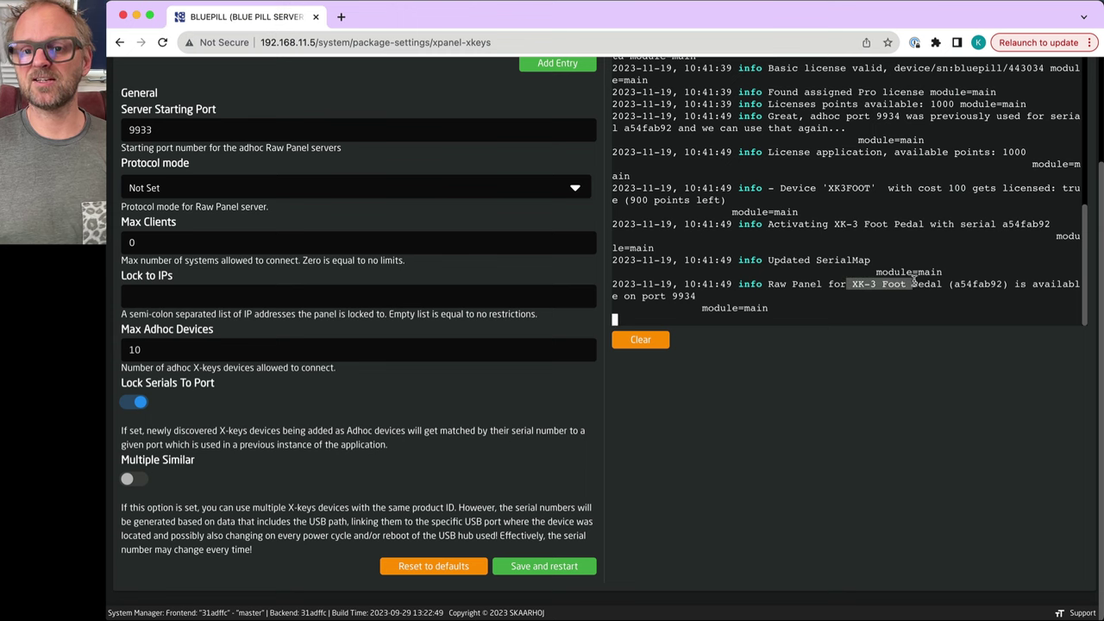
scroll(262, 73, up, 3)
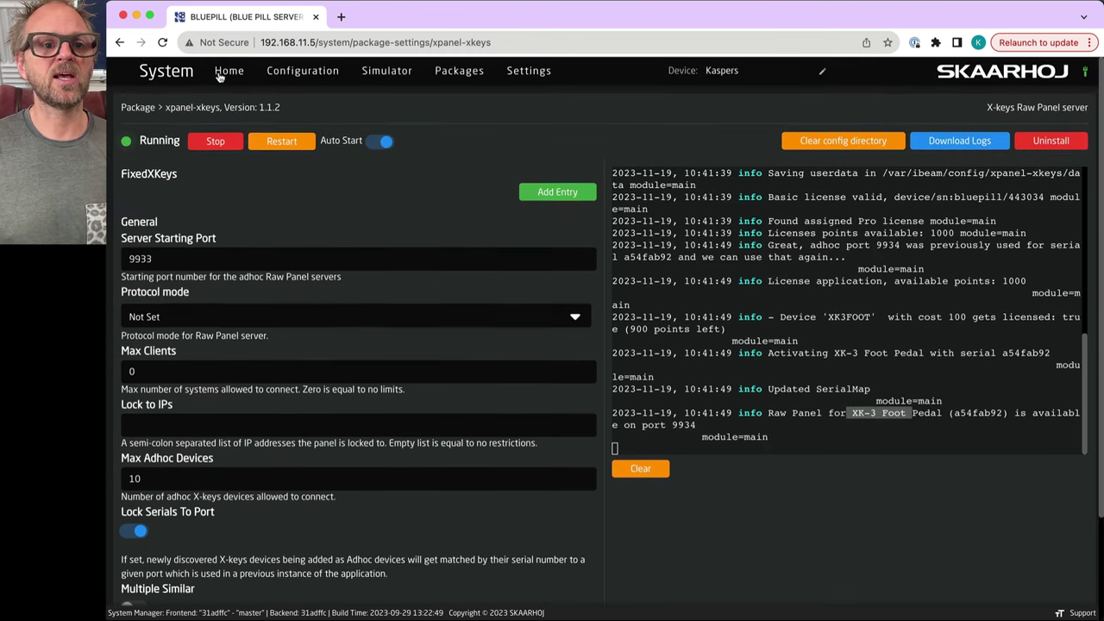
Return to the Reactor project and fill the remaining missing panel slot with the discovered XP_XKEYS-XK3FOOT.
click(229, 91)
click(212, 346)
click(165, 384)
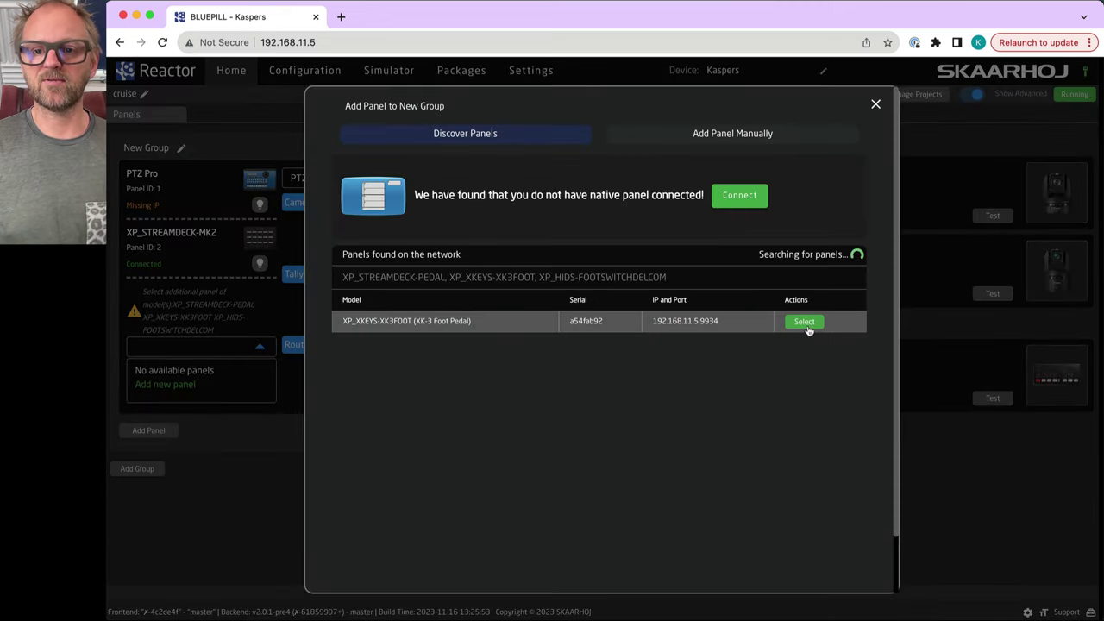
click(804, 322)
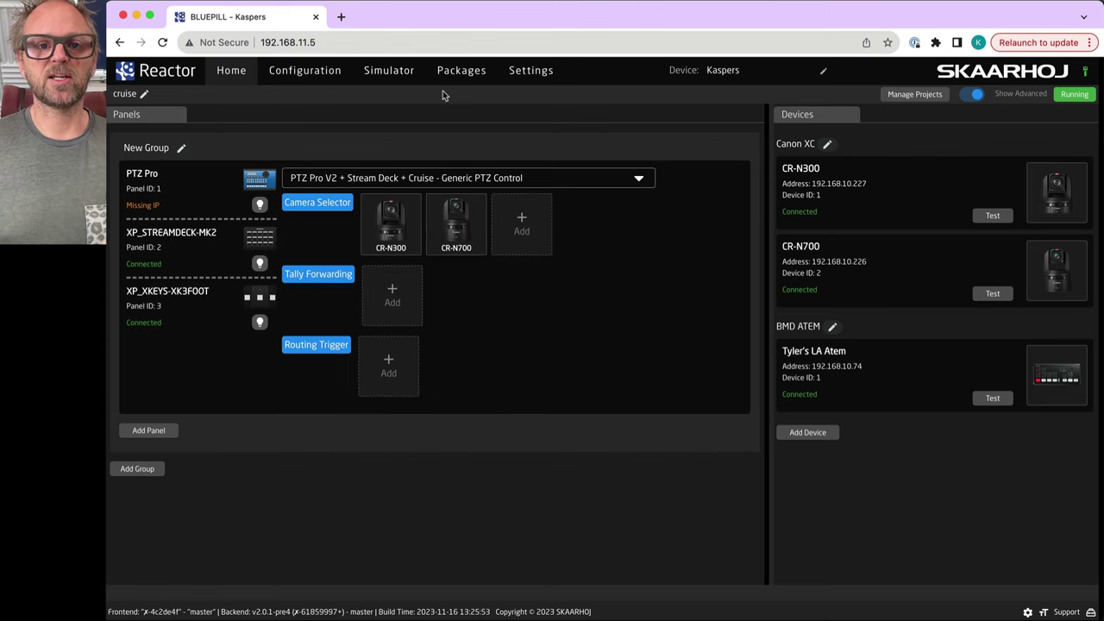
Inspect the PTZ Pro, Stream Deck MK2 and XK-3 foot pedal layouts in the Simulator.
click(389, 71)
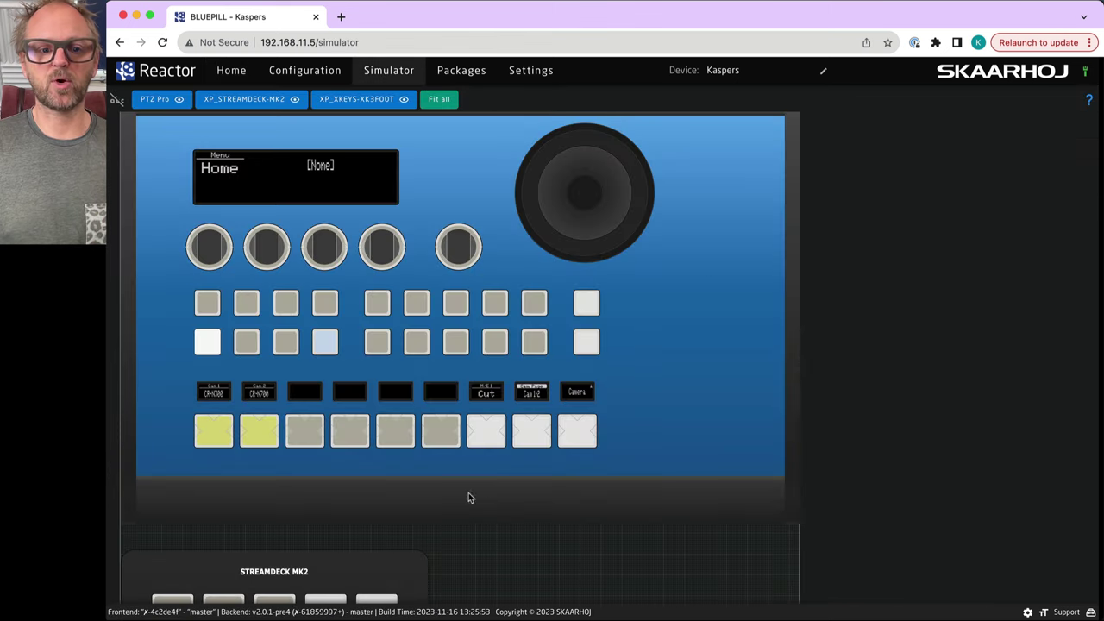
scroll(456, 502, down, 3)
scroll(560, 290, up, 5)
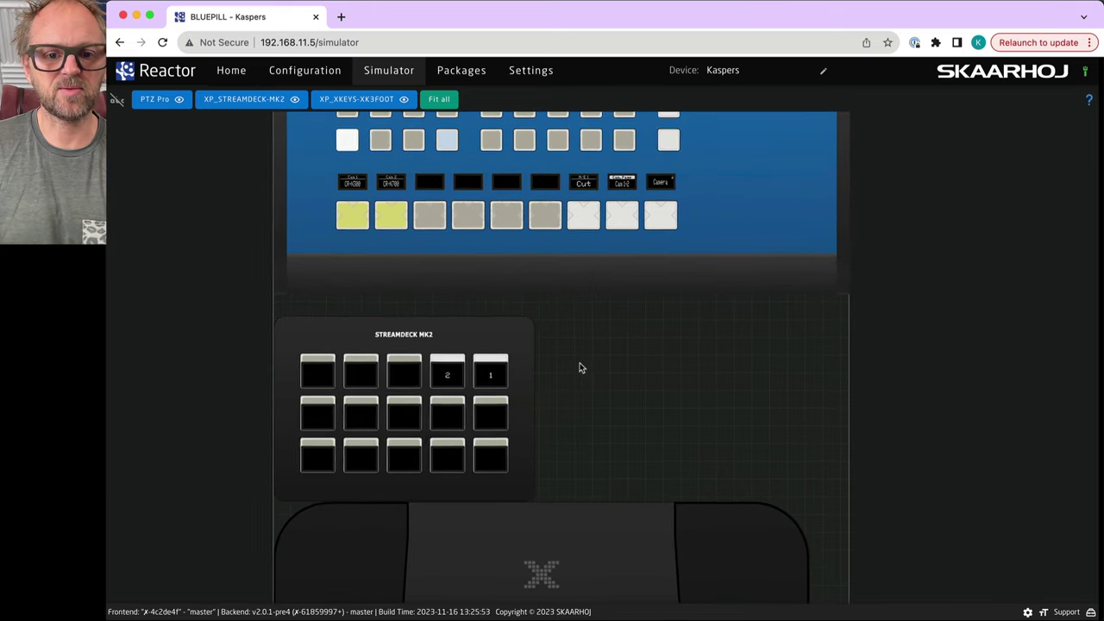
scroll(579, 360, down, 5)
scroll(567, 276, up, 3)
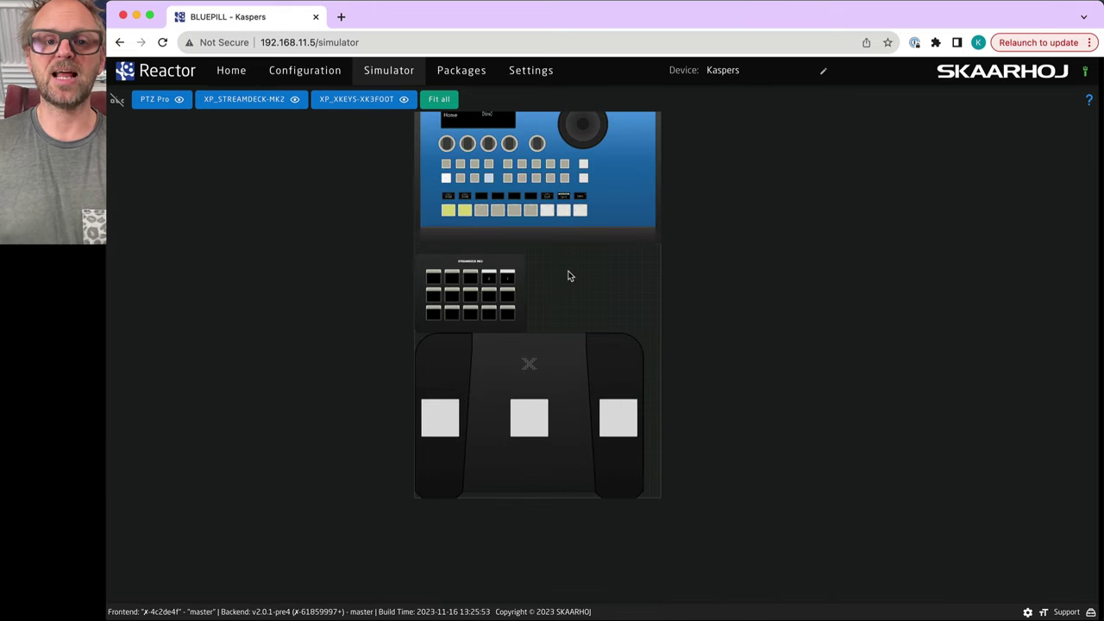
drag(567, 276, 423, 332)
scroll(423, 319, up, 5)
scroll(457, 332, up, 1)
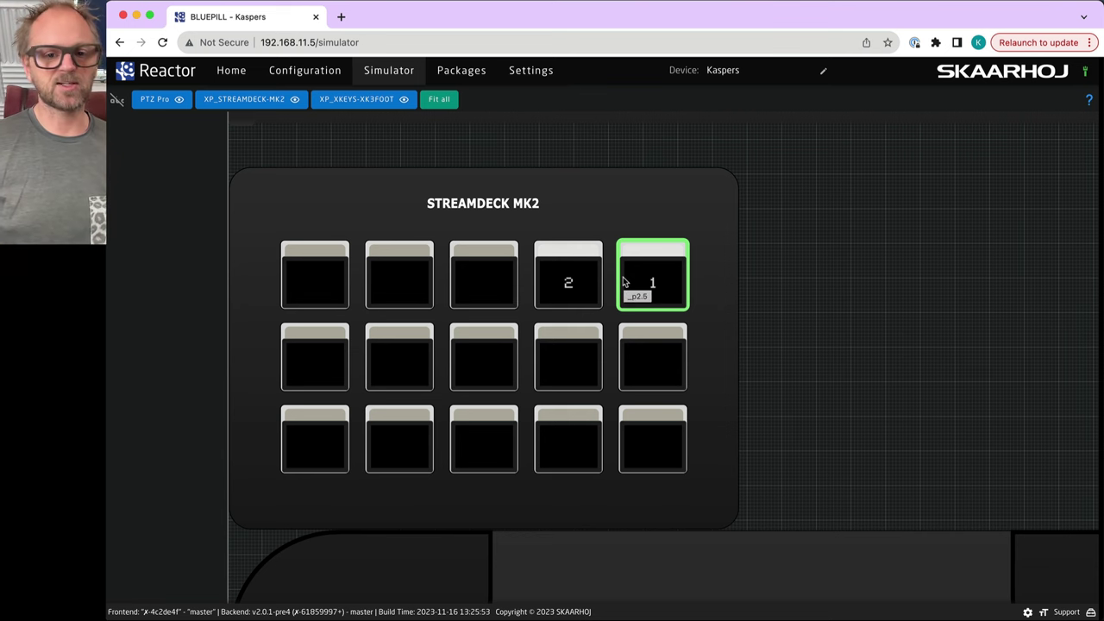
scroll(848, 423, down, 5)
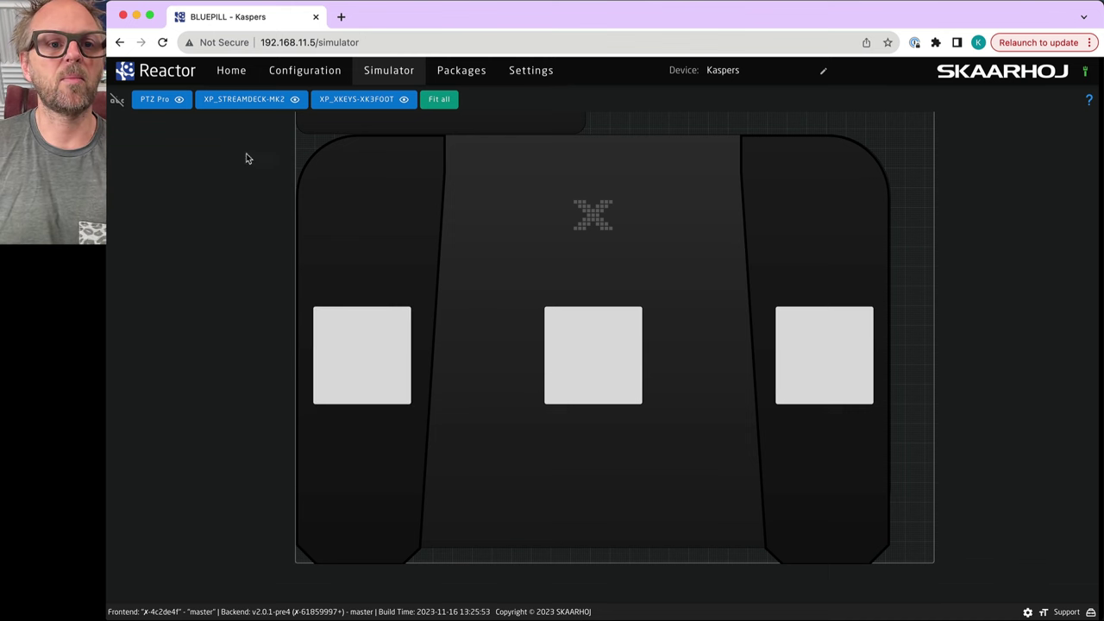
scroll(401, 275, up, 5)
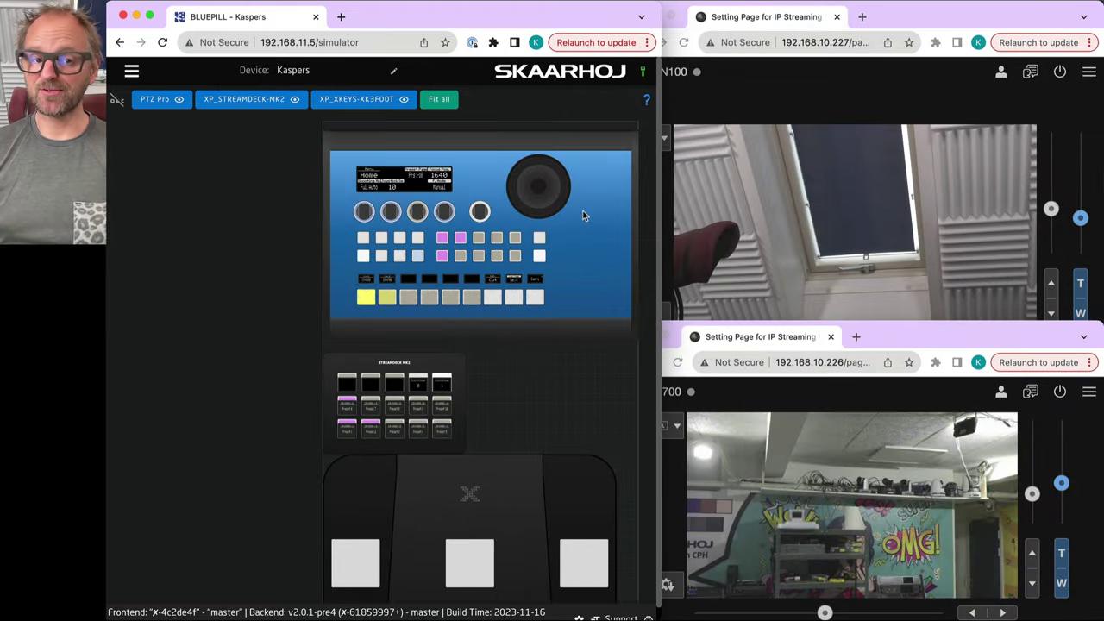
Zoom the CR-N300 in slowly with the simulated PTZ Pro joystick.
scroll(374, 313, down, 5)
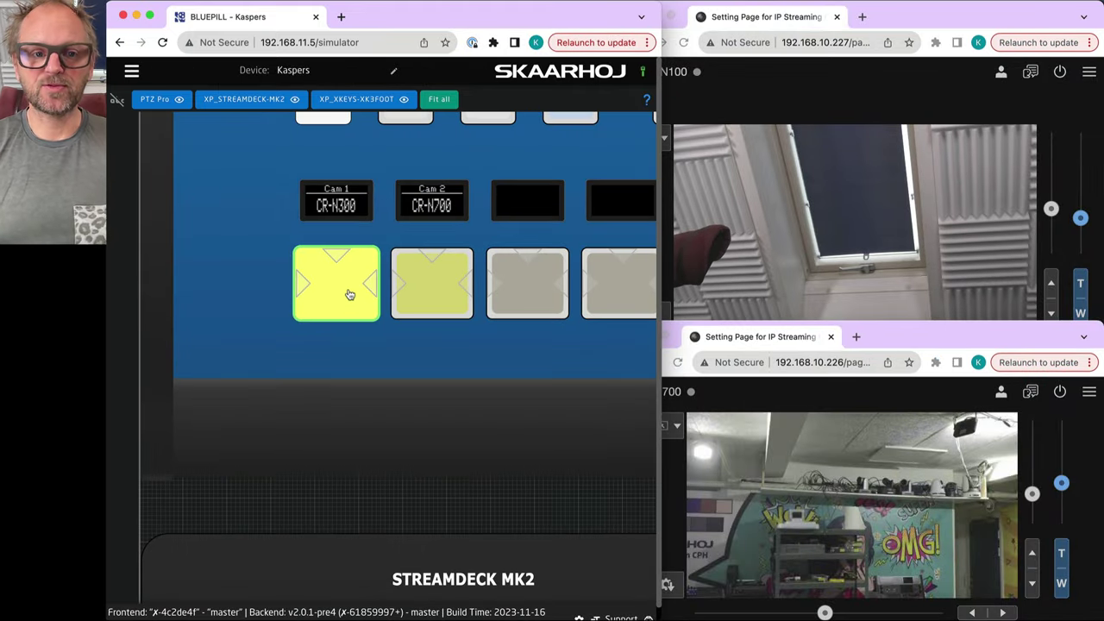
scroll(611, 158, up, 3)
drag(483, 249, 217, 522)
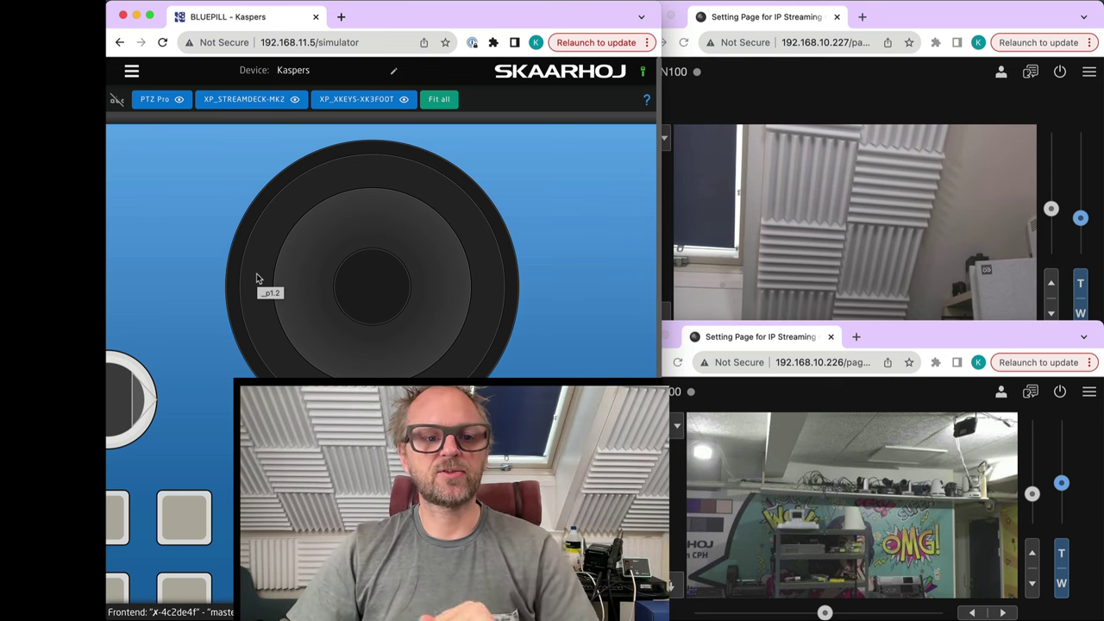
scroll(250, 283, down, 5)
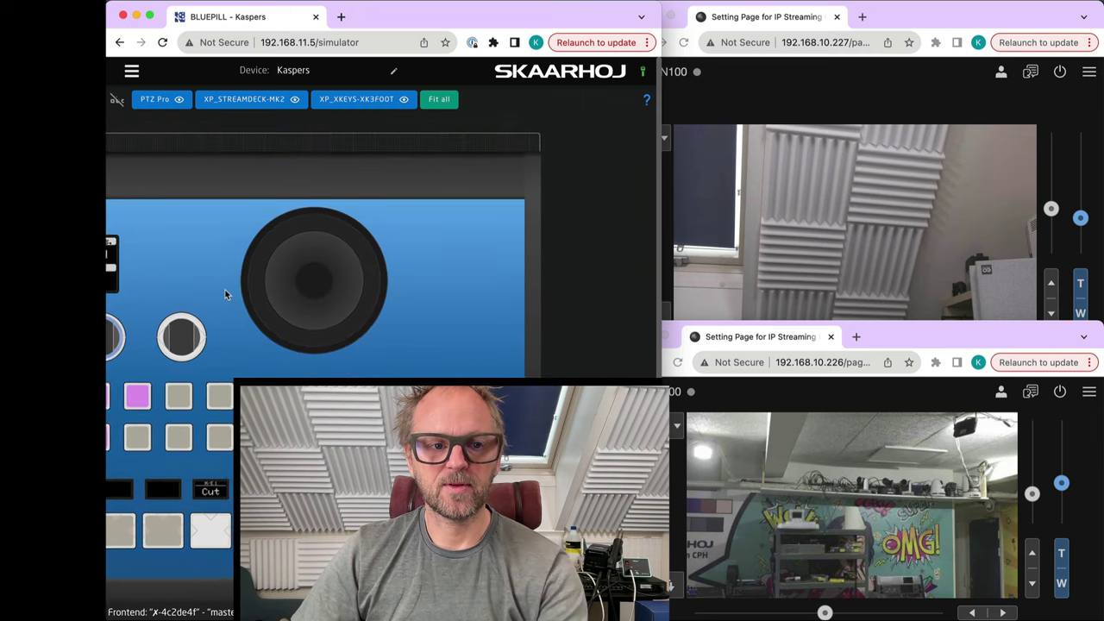
drag(230, 293, 449, 254)
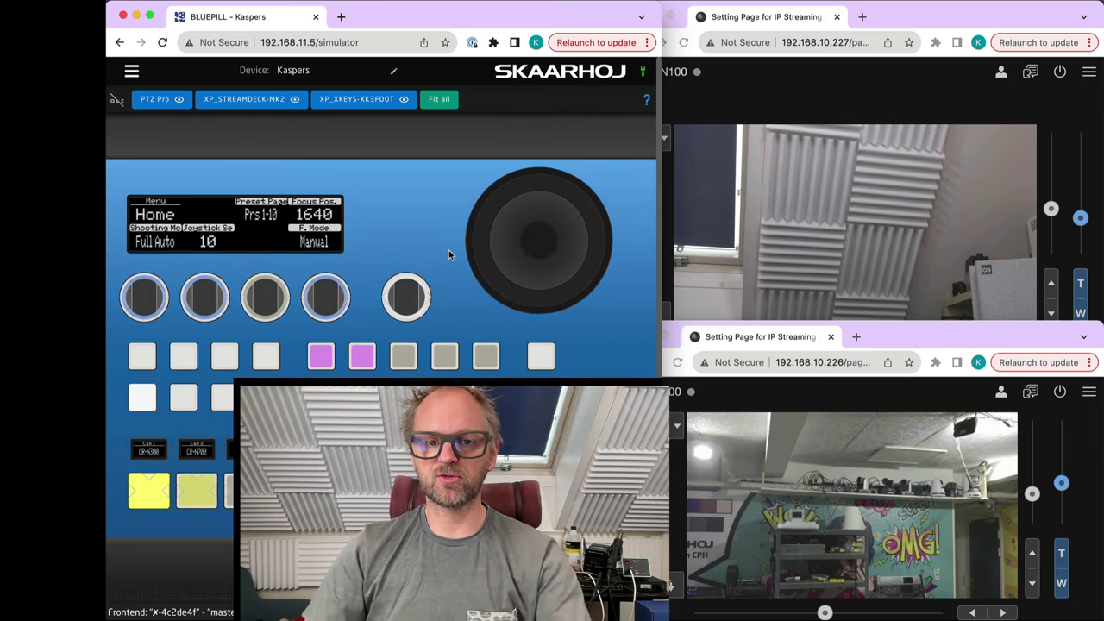
click(506, 233)
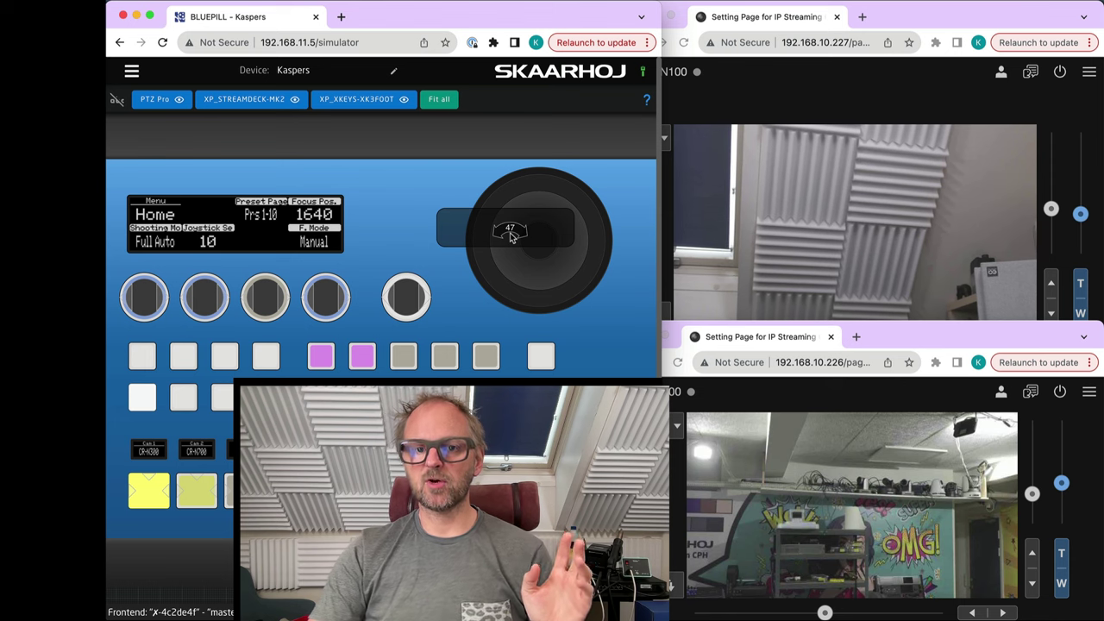
drag(510, 237, 517, 247)
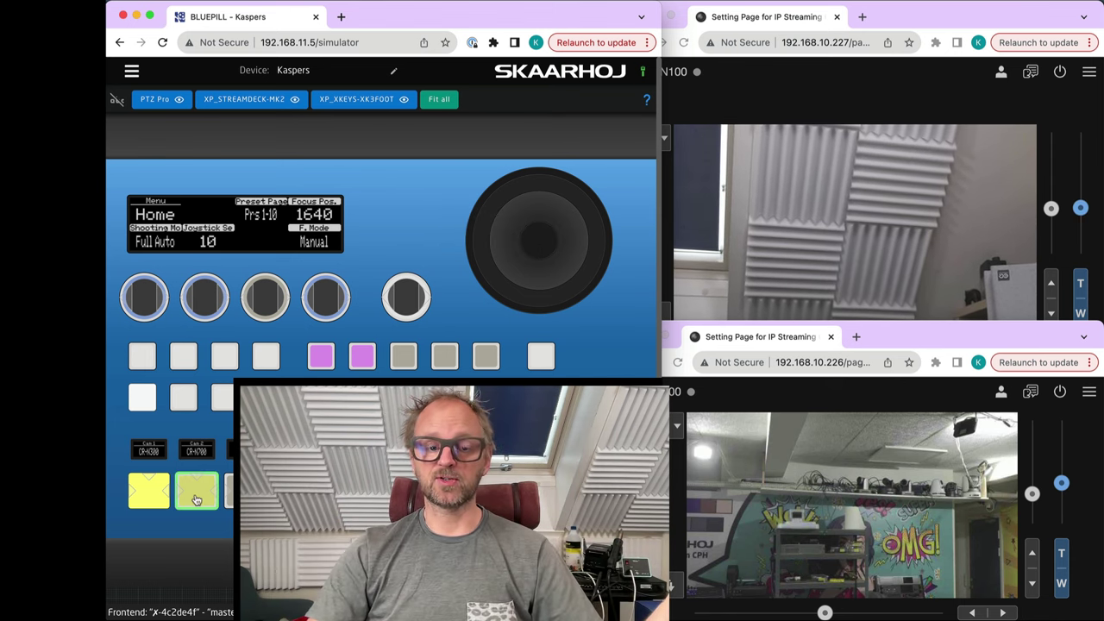
Select the CR-N700, pan it across the show room with the joystick, and recall its second preset.
click(196, 500)
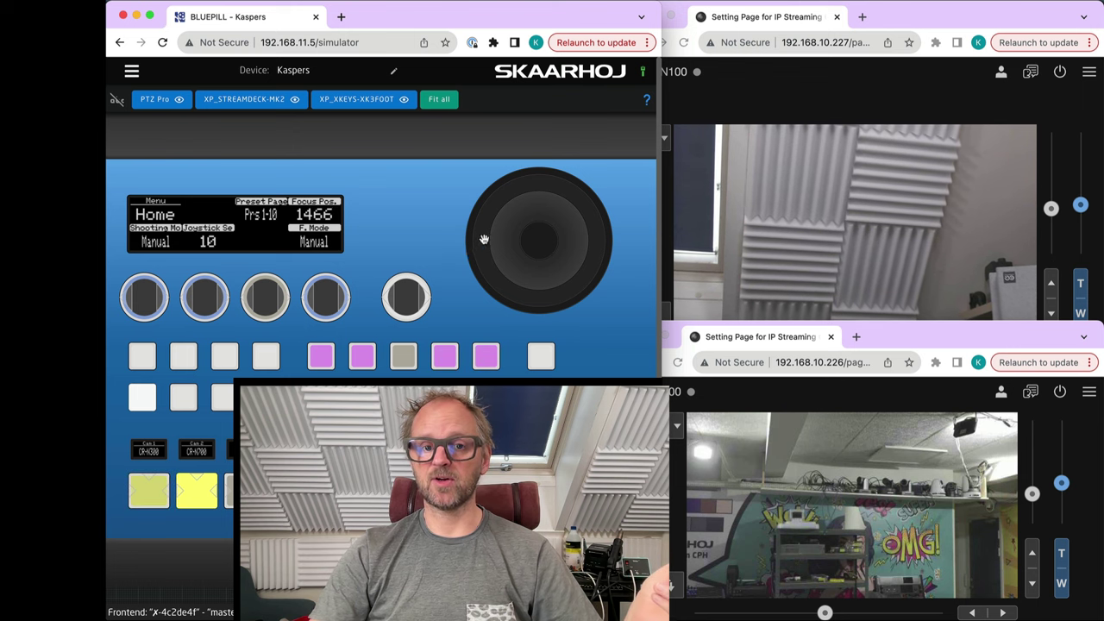
drag(483, 239, 461, 241)
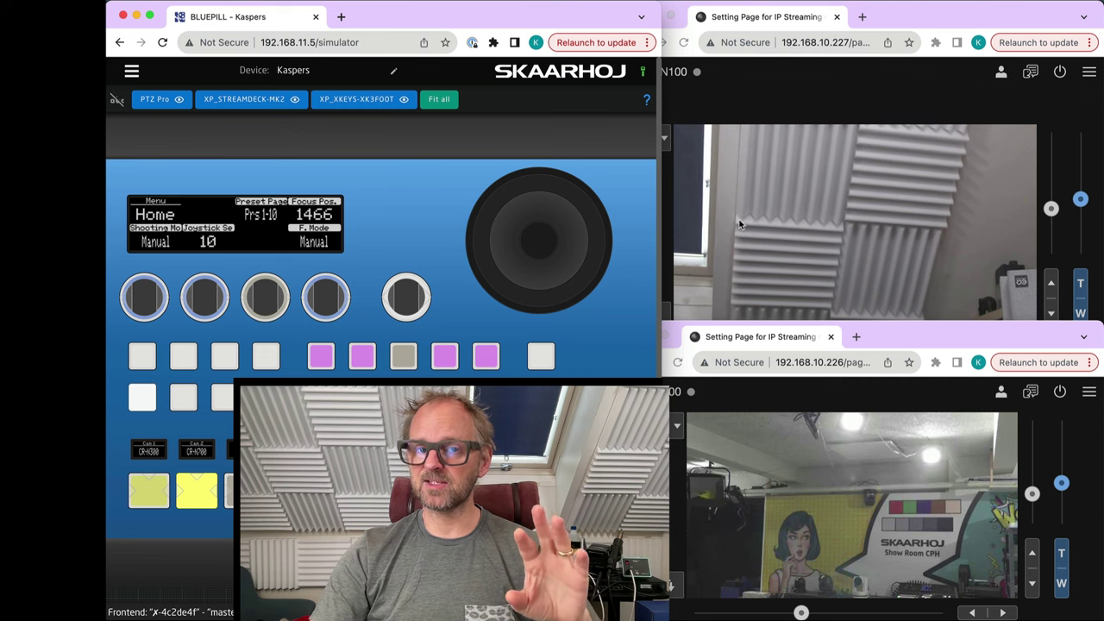
click(363, 357)
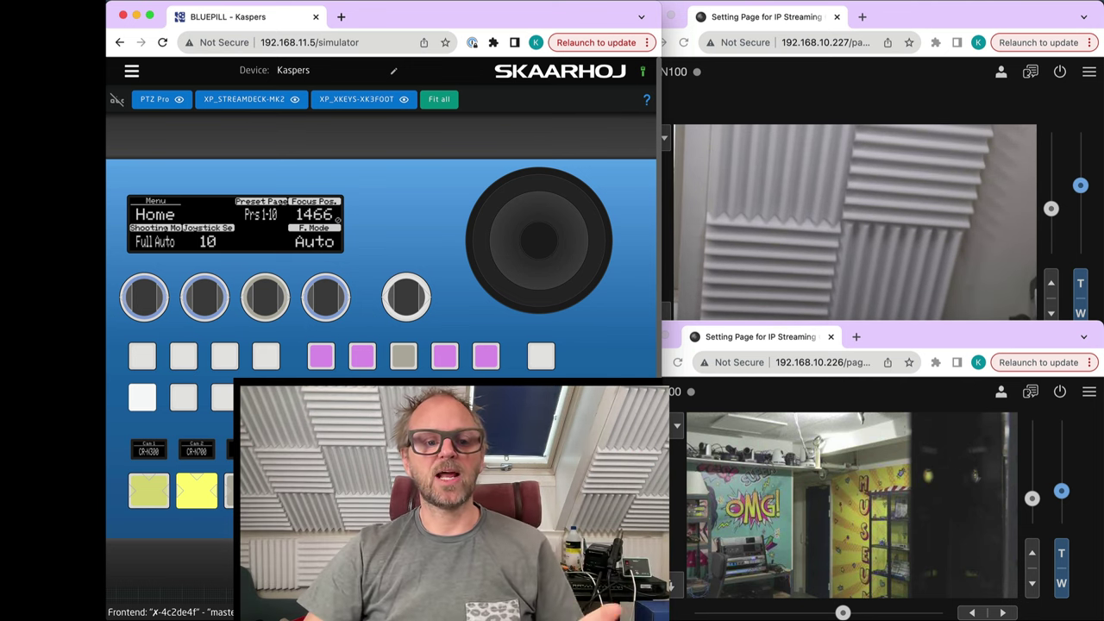
drag(478, 251, 474, 250)
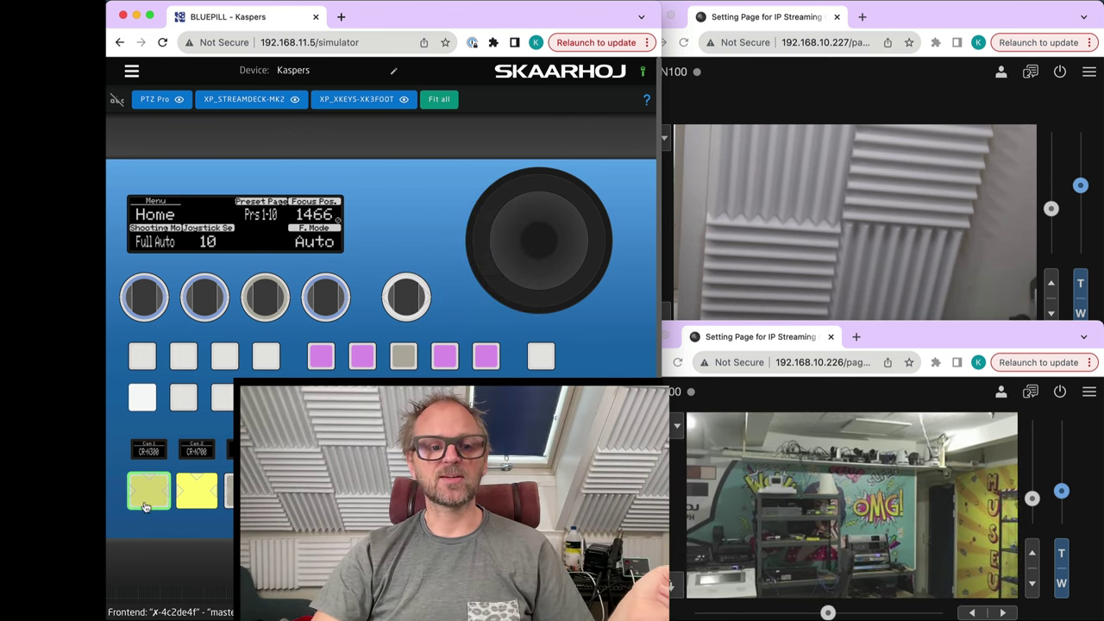
Select the CR-N300 again and pan and tilt it with the joystick toward the white door.
drag(479, 245, 512, 239)
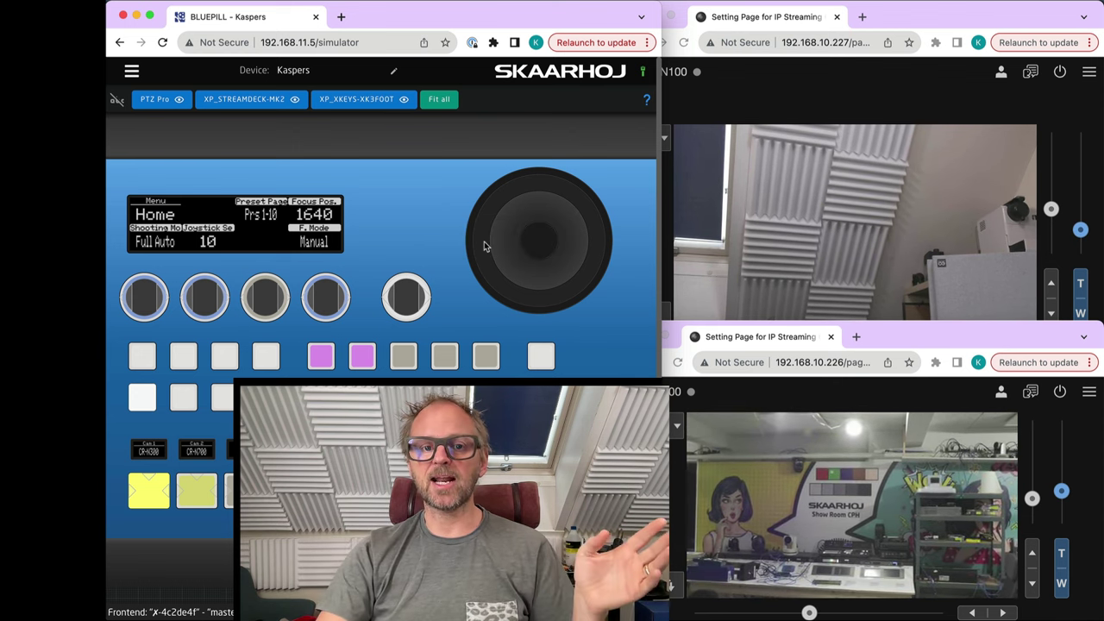
drag(483, 247, 489, 244)
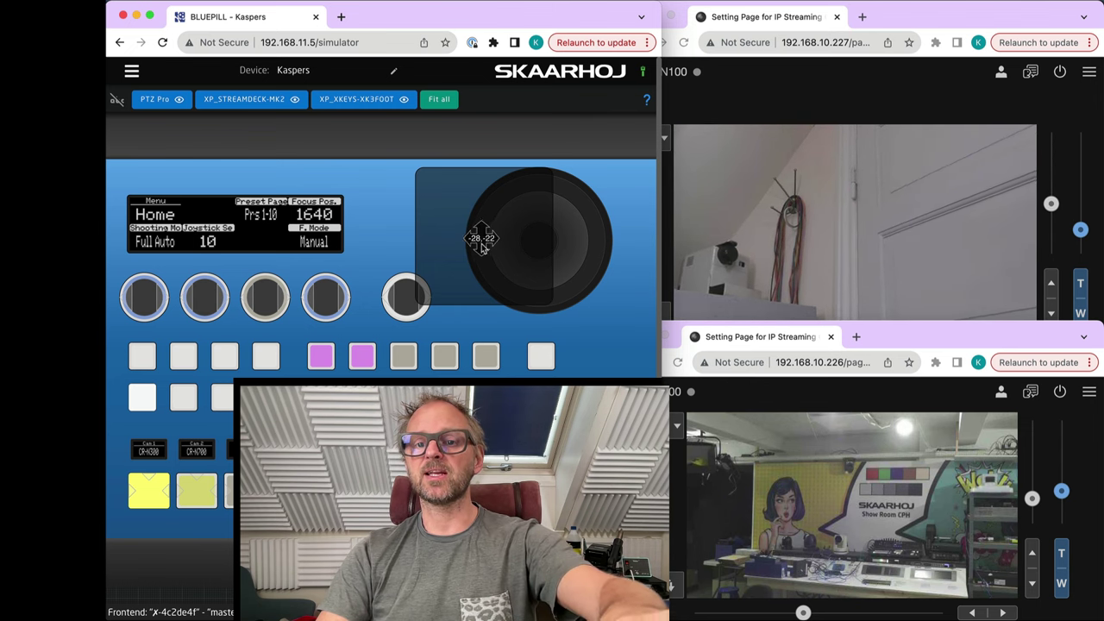
drag(482, 238, 482, 241)
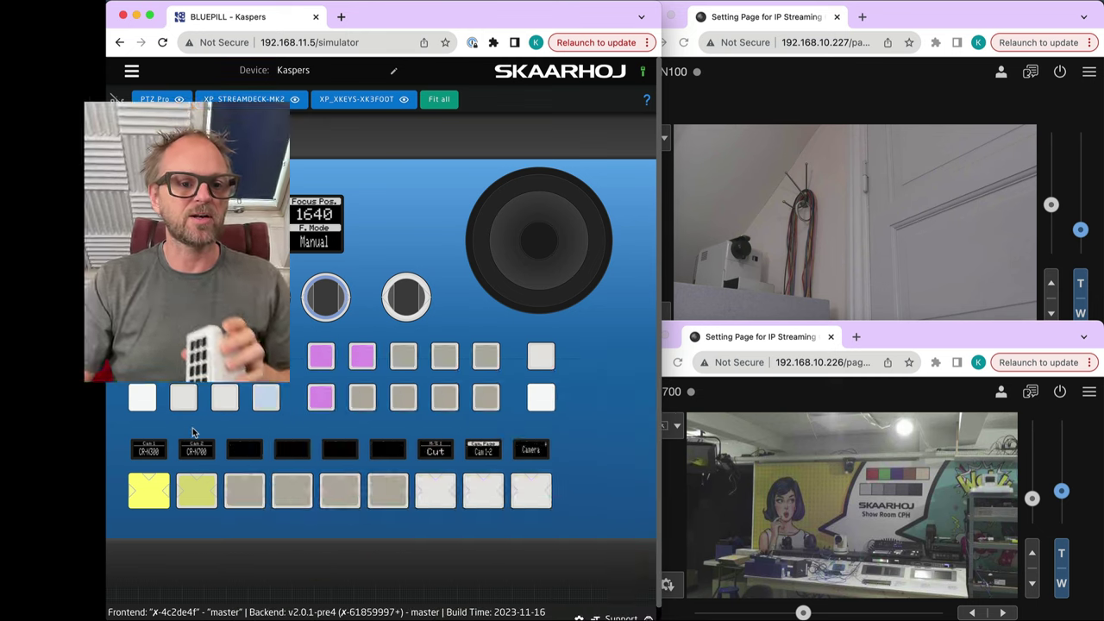
Examine the Stream Deck MK2's preset page buttons and CR-N300 presets alongside the PTZ Pro camera selectors.
scroll(191, 448, down, 5)
scroll(196, 561, up, 5)
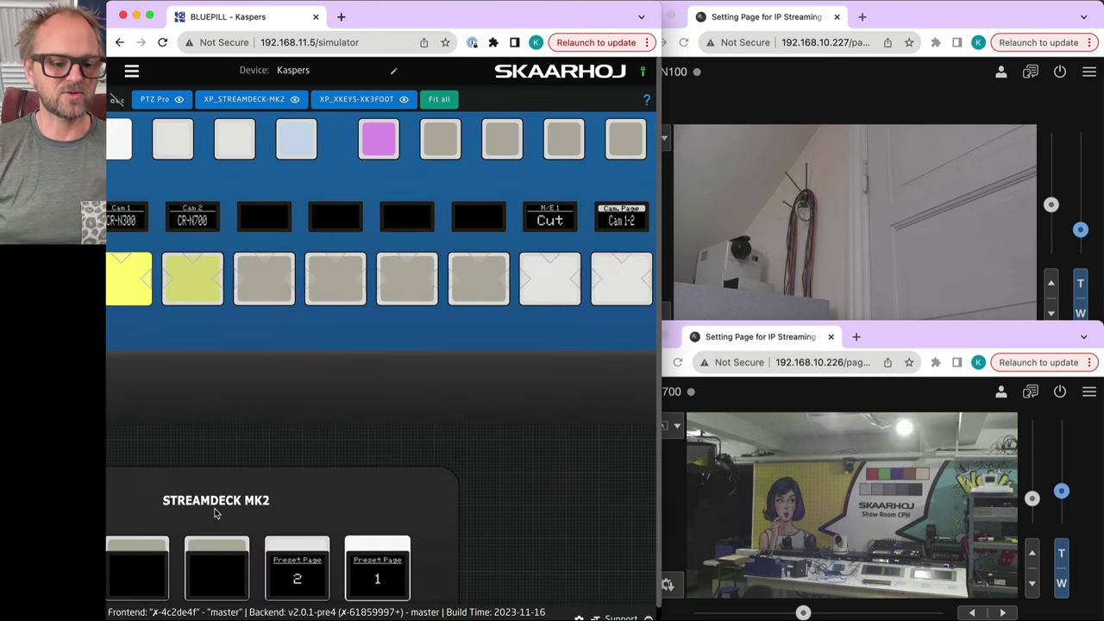
drag(214, 514, 379, 186)
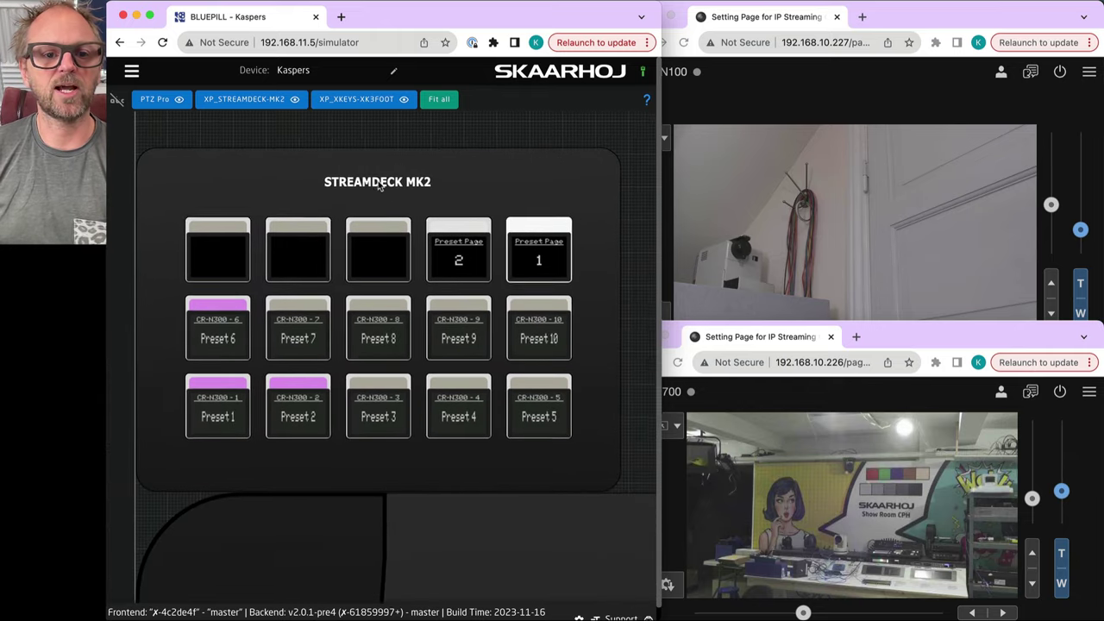
click(231, 421)
scroll(365, 217, up, 3)
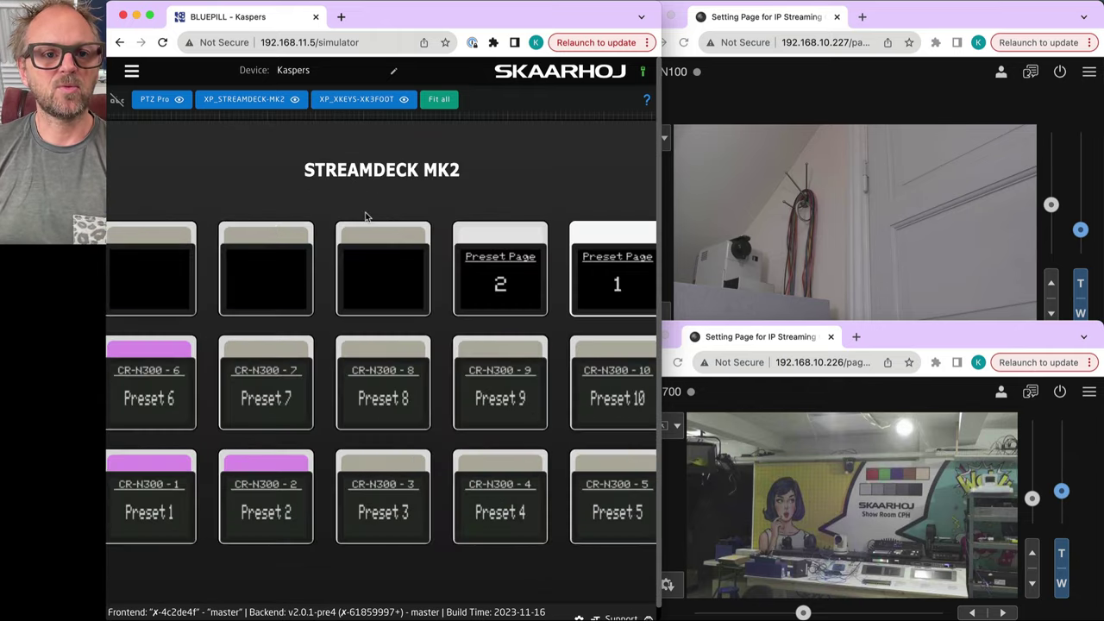
scroll(365, 216, down, 5)
drag(321, 189, 338, 480)
drag(290, 424, 301, 271)
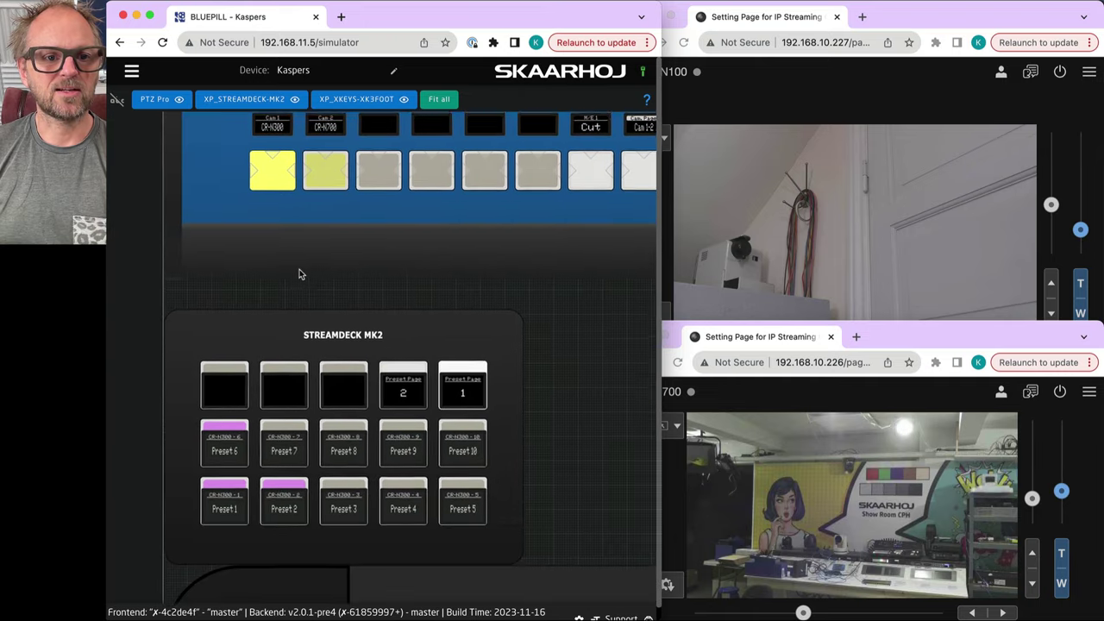
scroll(302, 272, up, 2)
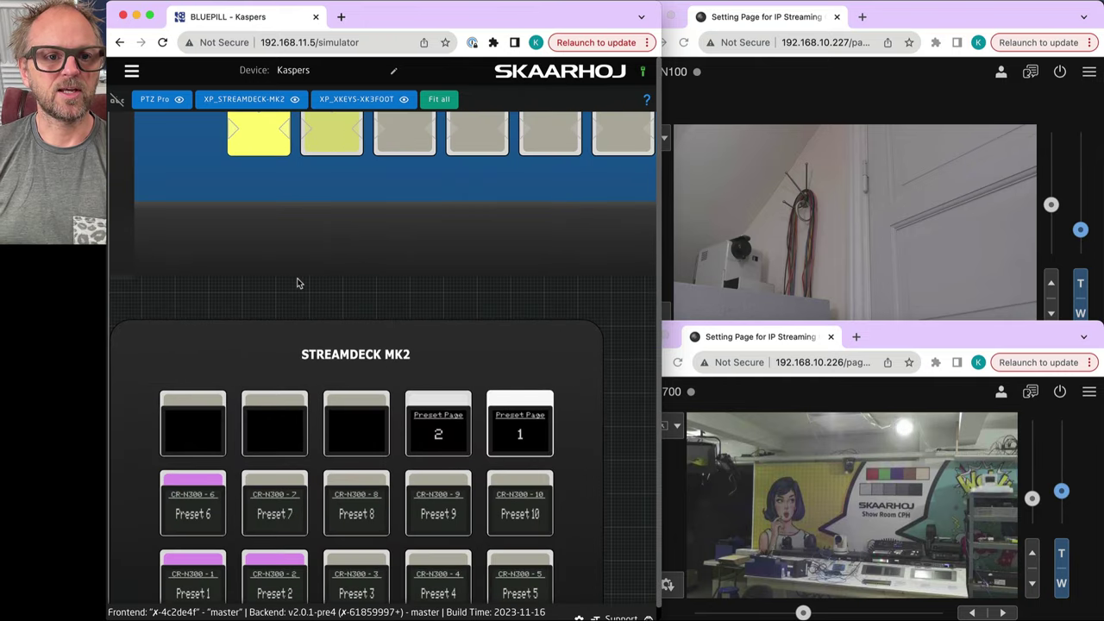
Store the CR-N300's current view of the white door as preset 1 on the Stream Deck MK2.
scroll(300, 282, down, 1)
drag(301, 279, 285, 304)
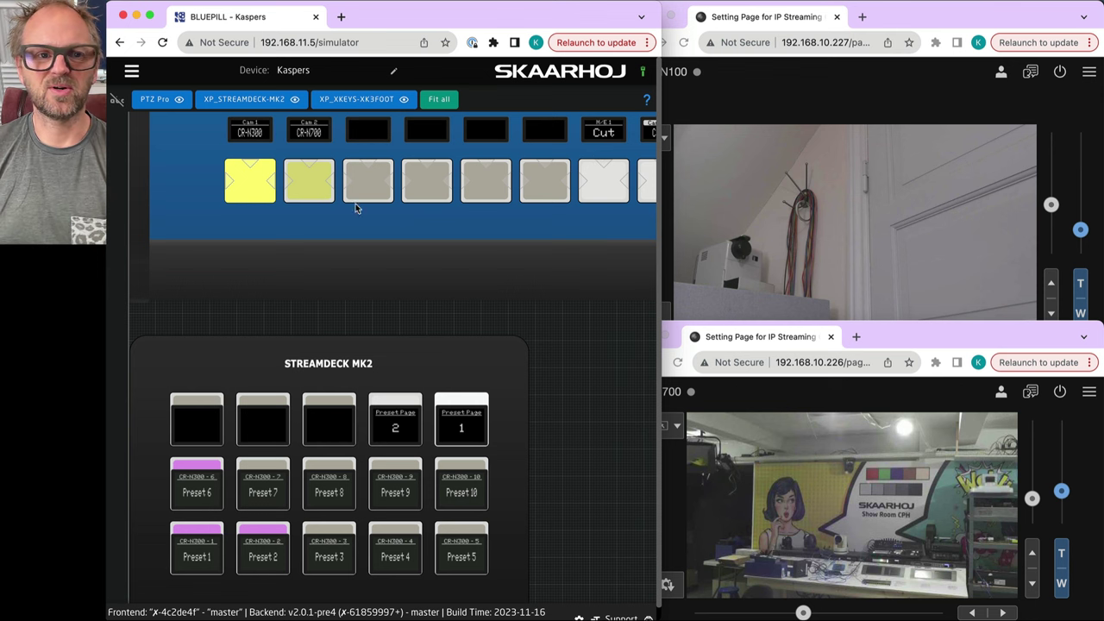
click(855, 93)
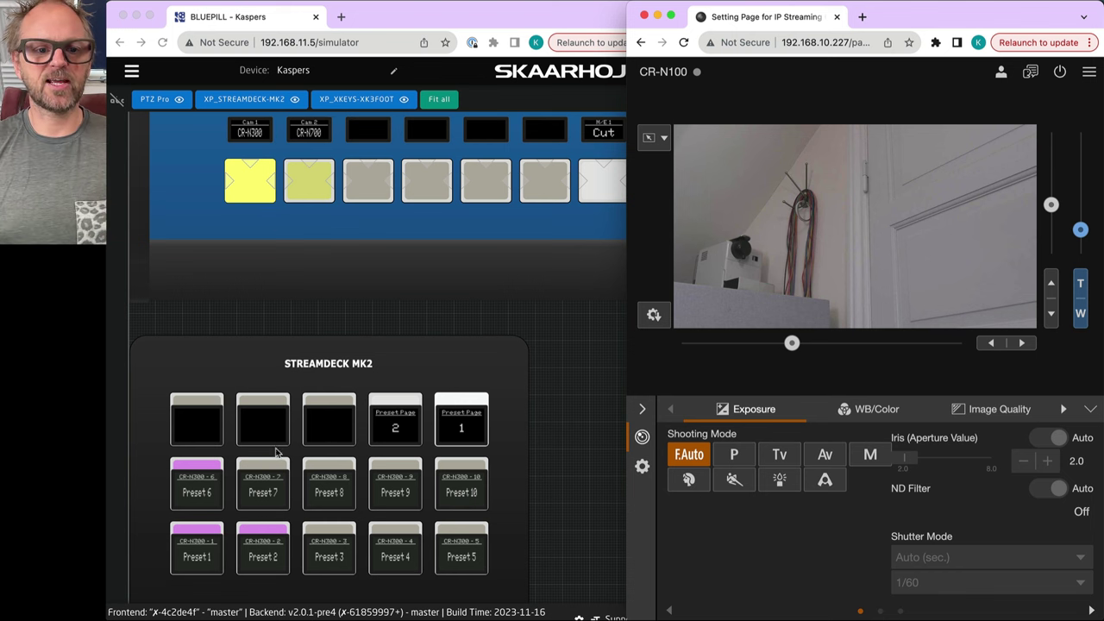
click(196, 560)
click(196, 561)
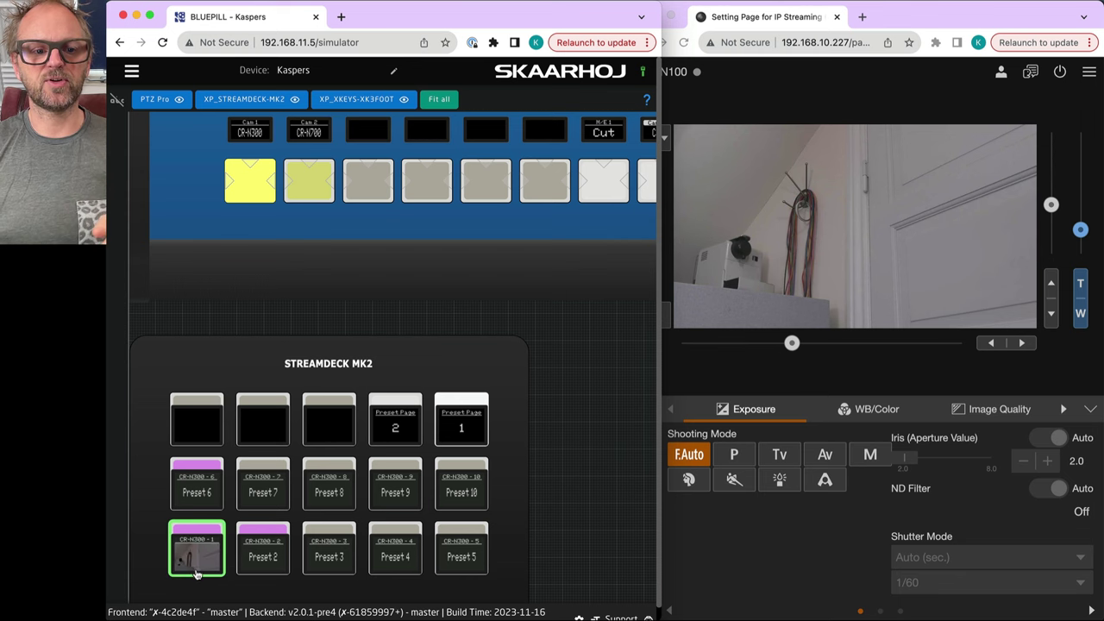
Pan the CR-N300 to the skylight window from its web page and store the view as preset 2.
scroll(194, 571, up, 3)
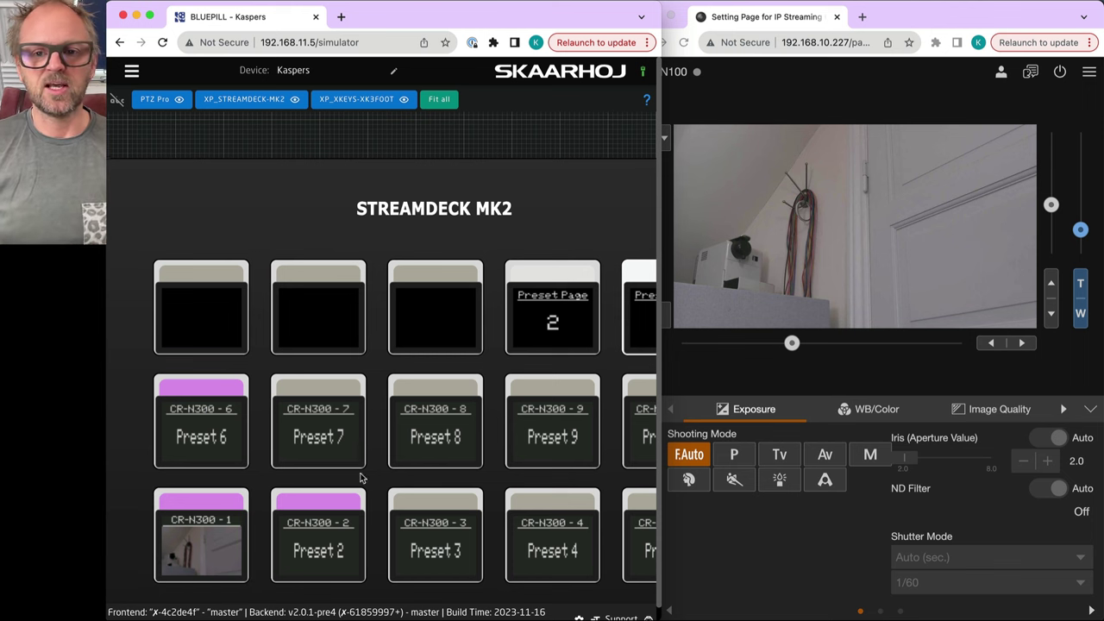
click(794, 345)
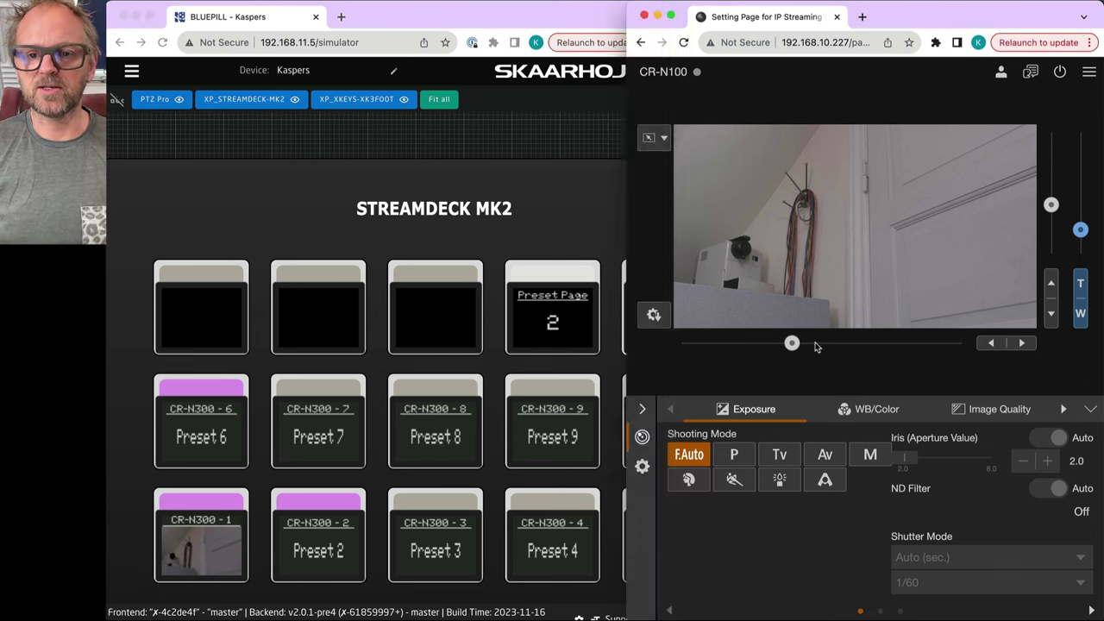
mouse_move(792, 344)
mouse_down()
mouse_move(823, 344)
mouse_move(737, 343)
mouse_move(790, 343)
mouse_move(787, 330)
mouse_up()
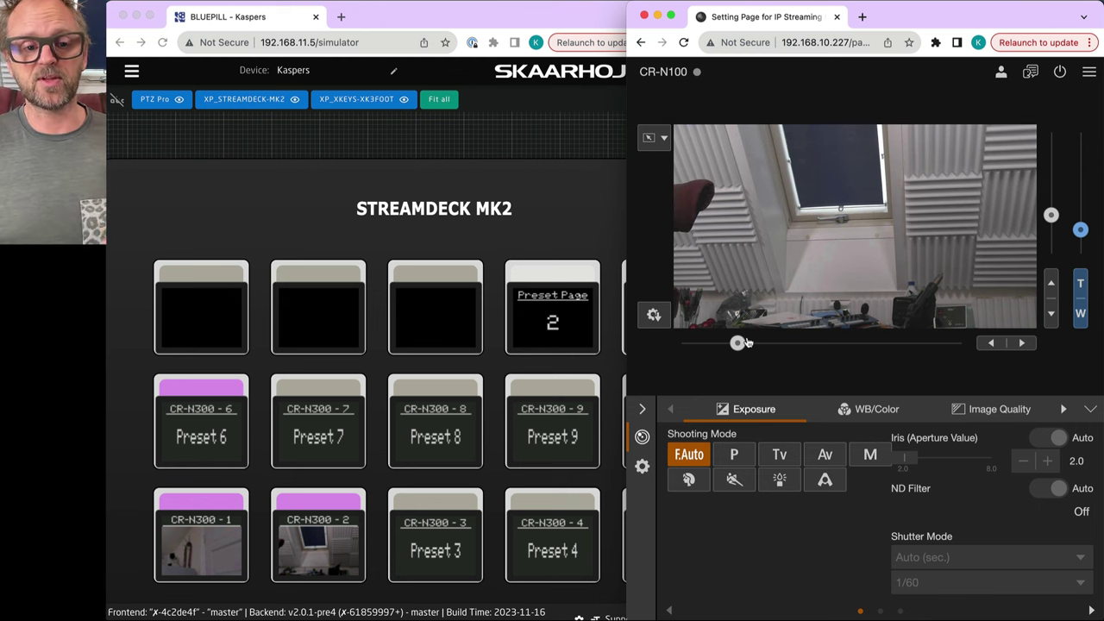
Zoom the CR-N300 in on the skylight window and store the view as preset 3 on the Stream Deck.
scroll(488, 364, down, 3)
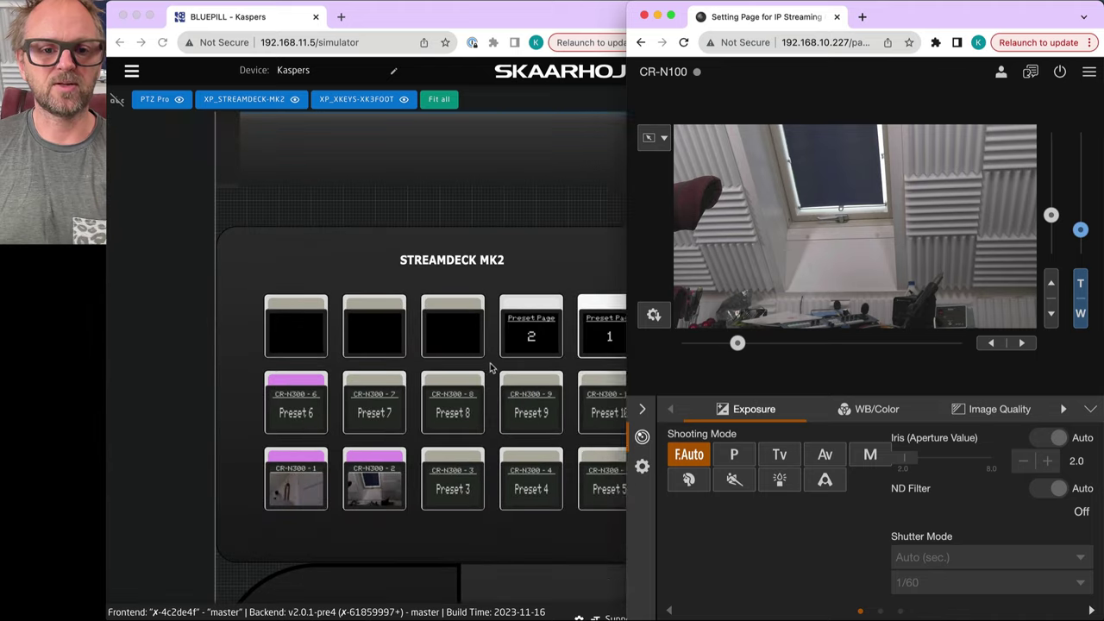
click(489, 363)
right_click(480, 369)
drag(459, 362, 381, 303)
click(355, 427)
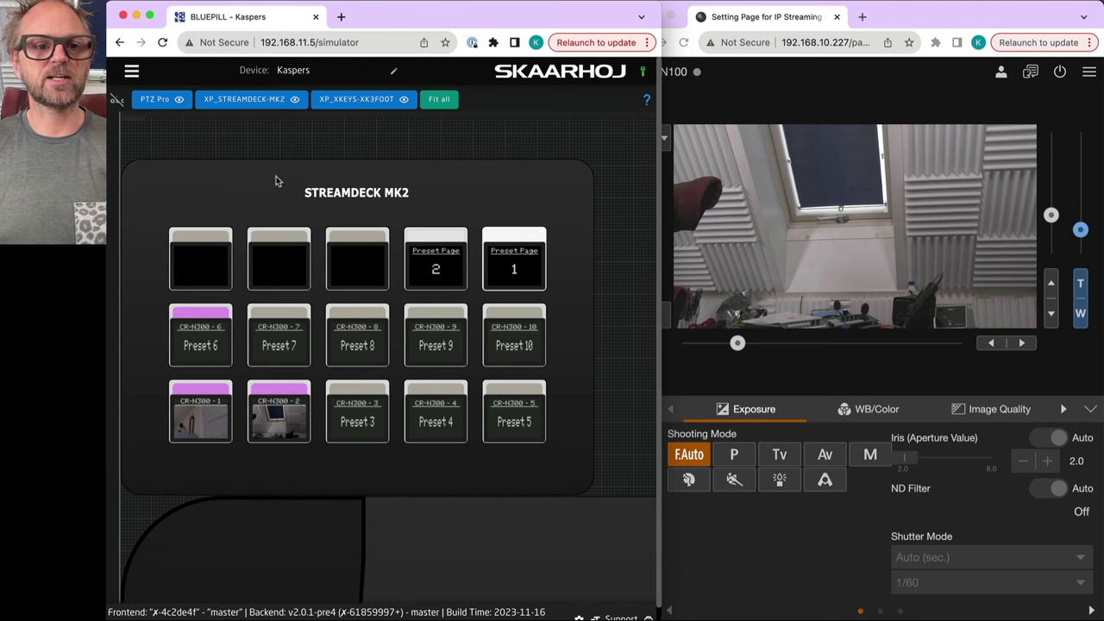
click(1082, 285)
drag(1078, 253, 1081, 180)
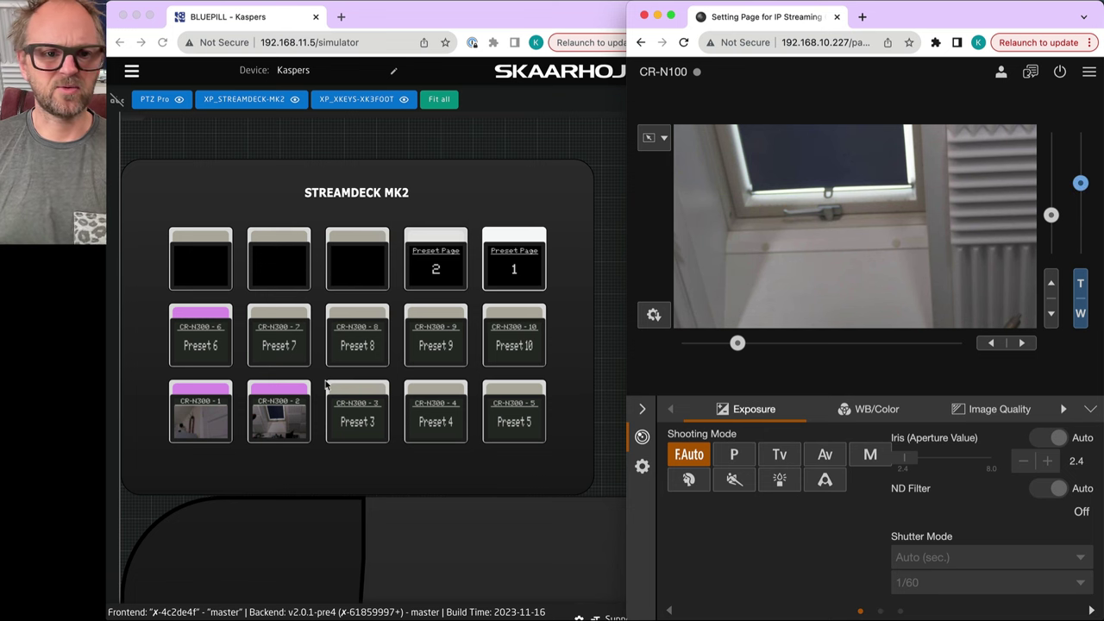
click(354, 424)
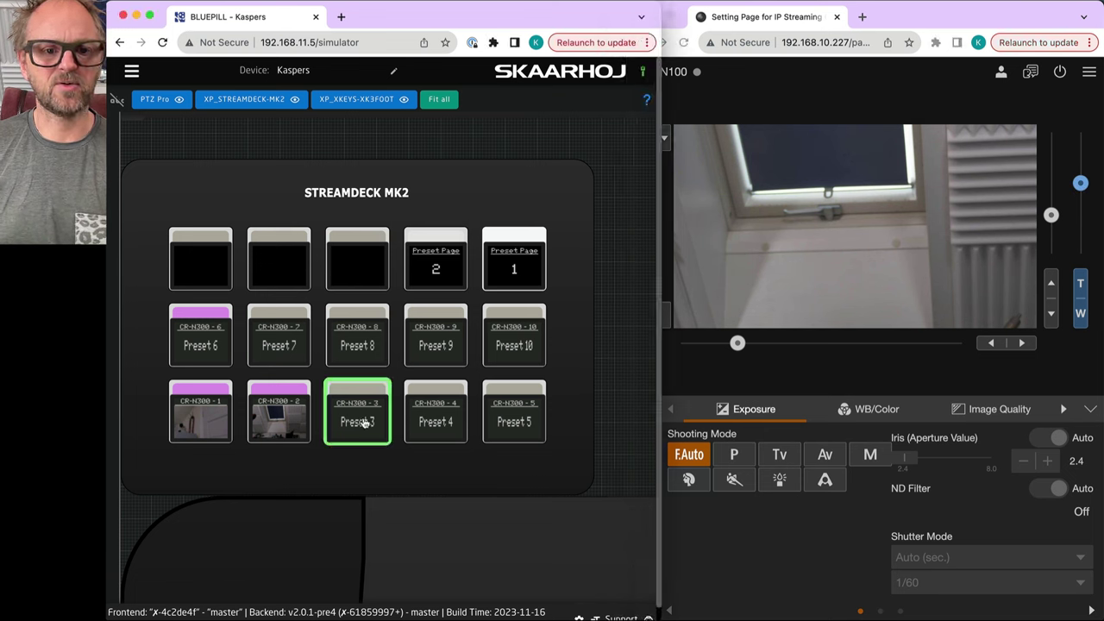
click(364, 421)
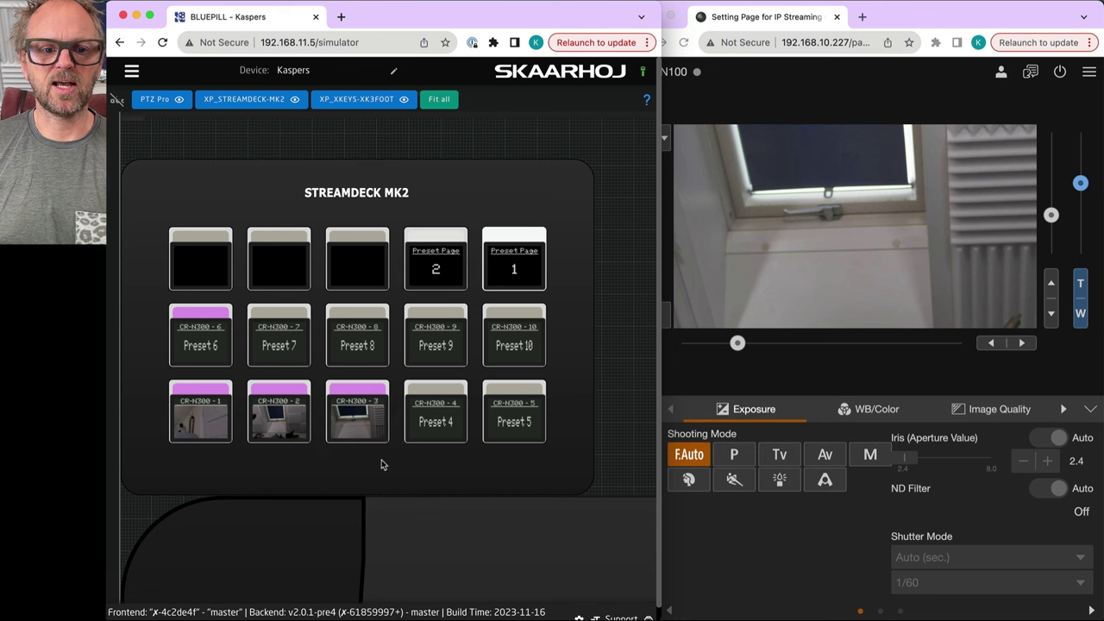
Switch the Stream Deck back and forth between preset pages 1 and 2, ending on page 2.
click(436, 269)
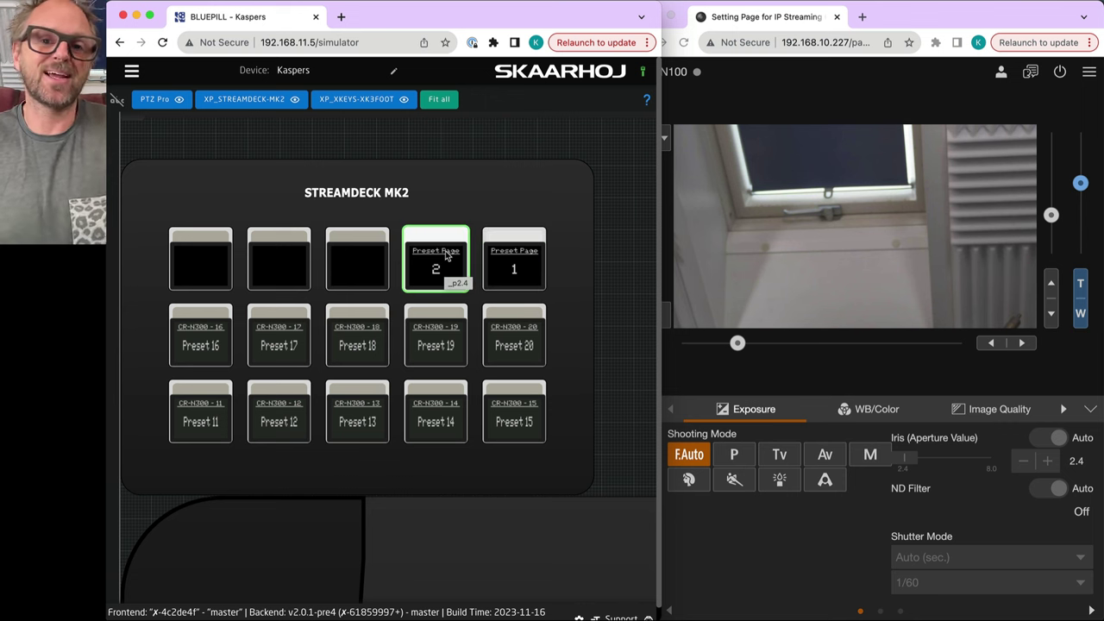
click(523, 276)
click(457, 276)
click(505, 273)
click(452, 274)
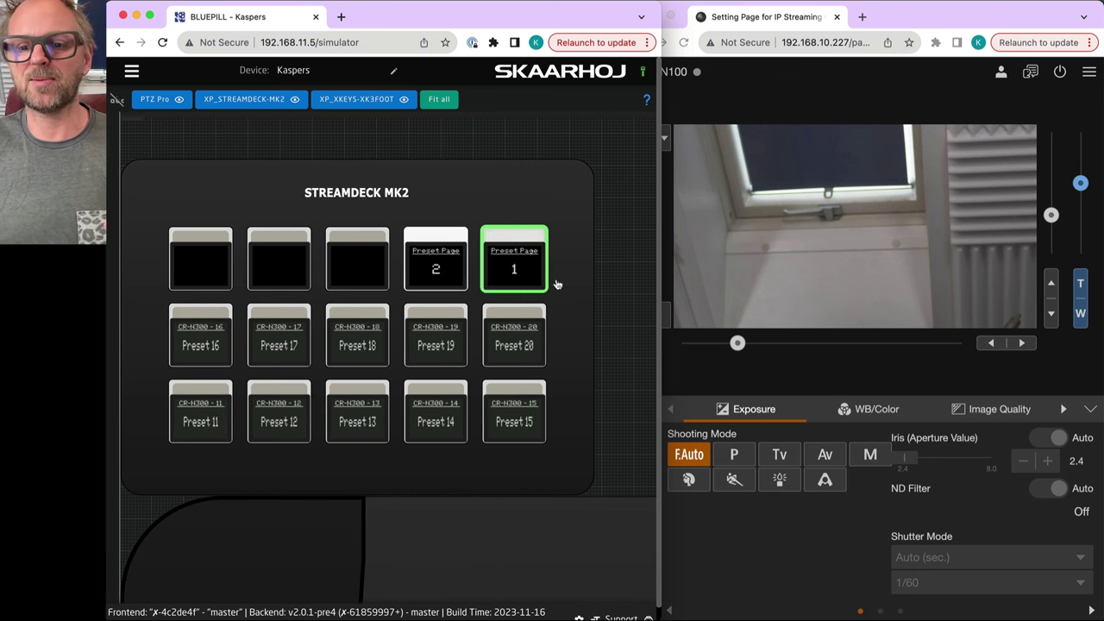
Pan the CR-N300 to the blue acoustic foam and store the view as preset 20.
click(968, 344)
drag(854, 345, 856, 347)
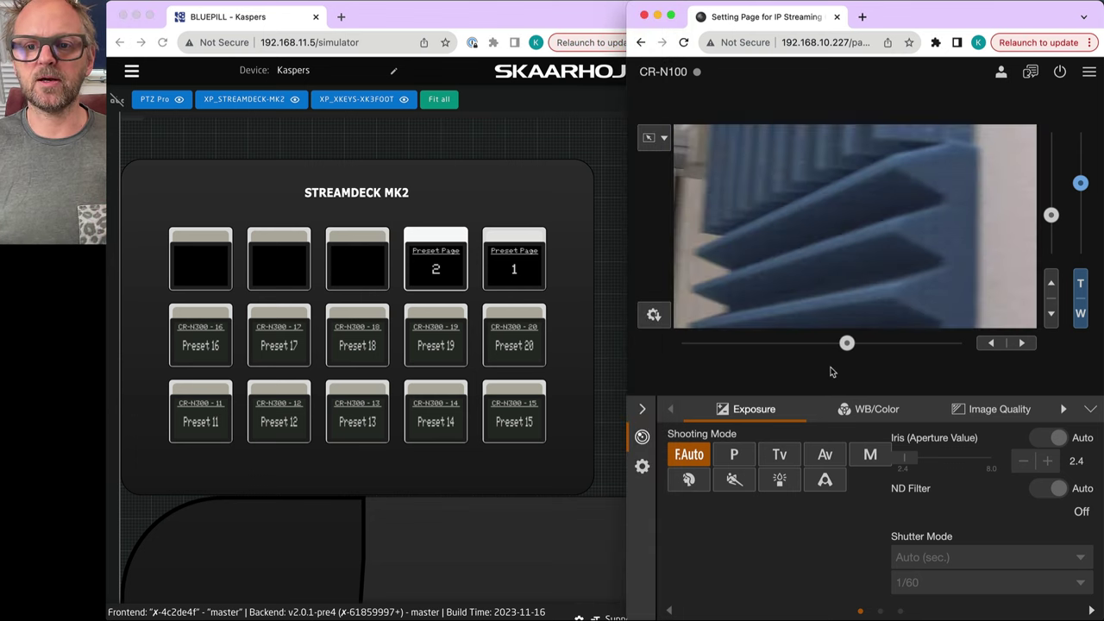
drag(853, 353, 841, 351)
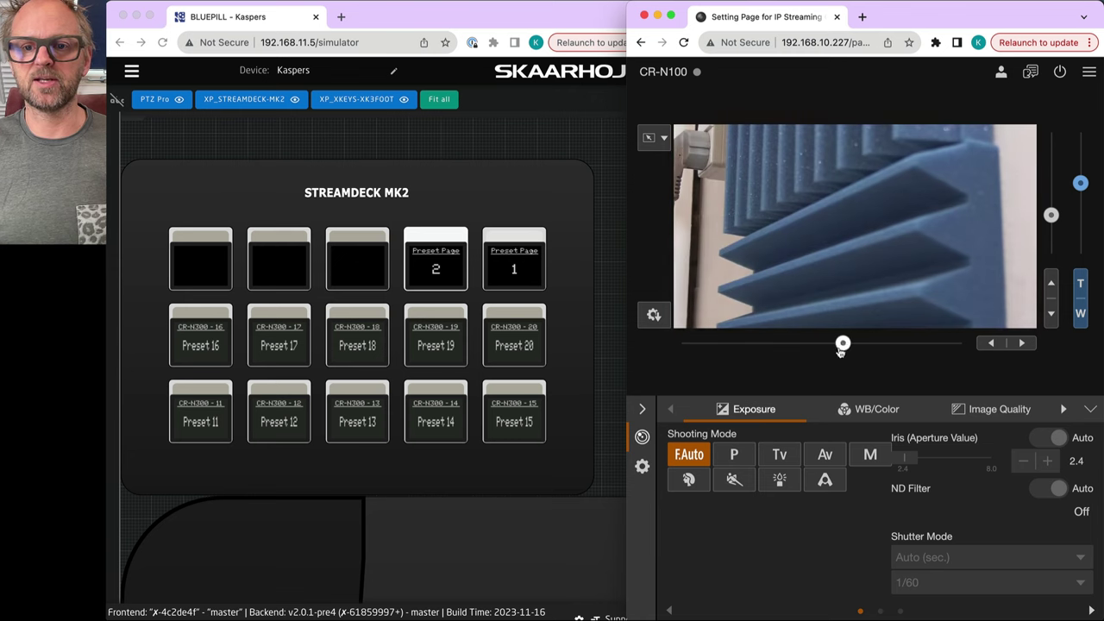
click(513, 343)
click(514, 343)
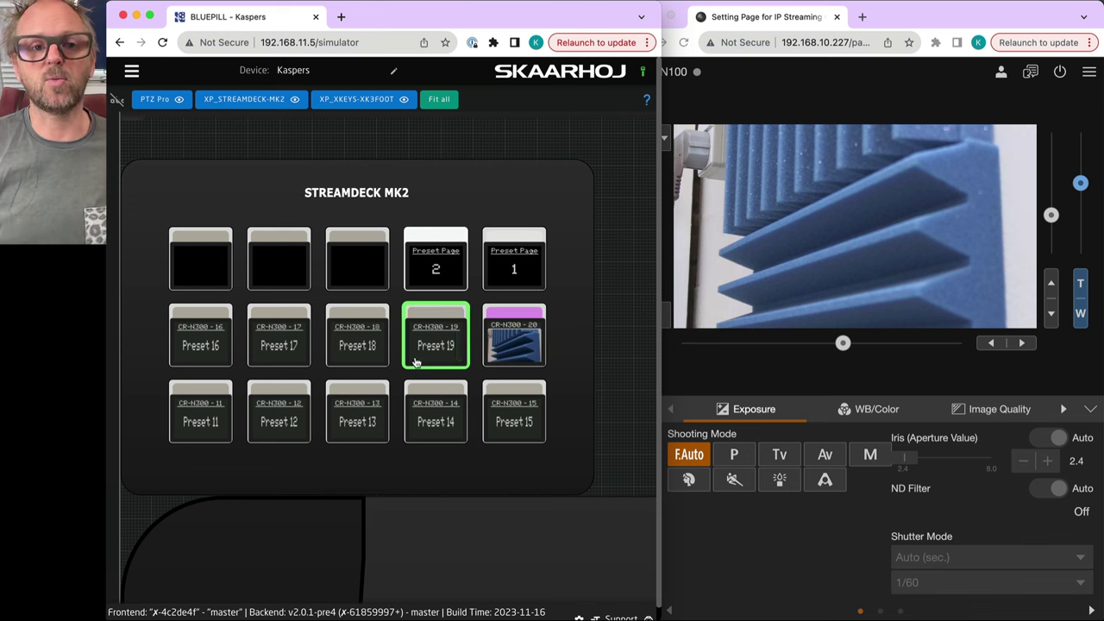
Select the CR-N700 on the PTZ Pro and store its wide show room view as preset 1.
scroll(433, 139, up, 5)
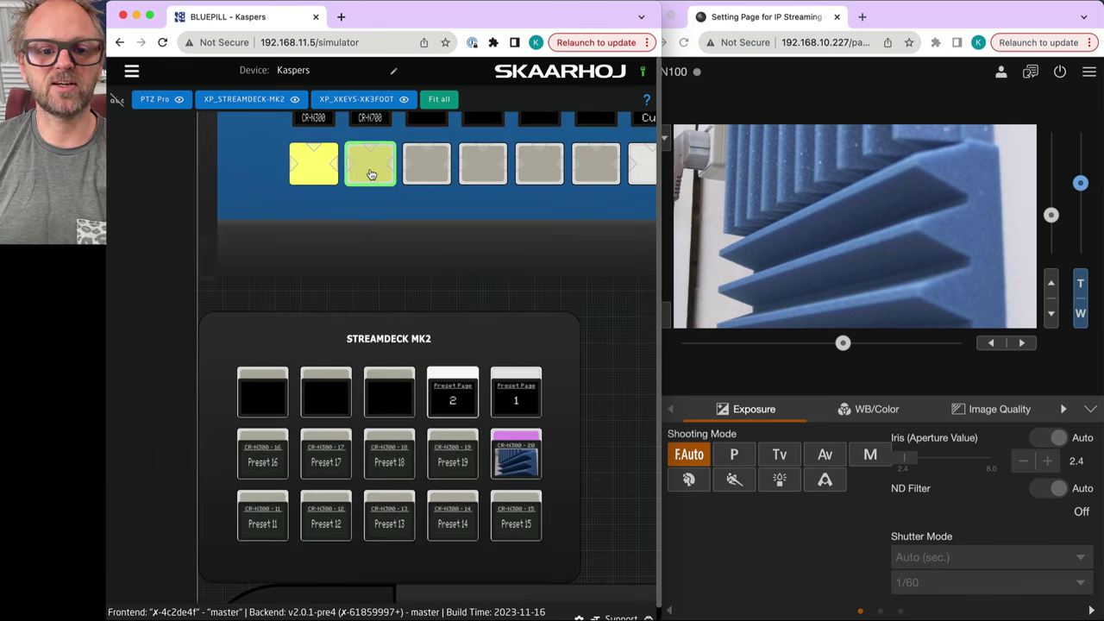
click(370, 174)
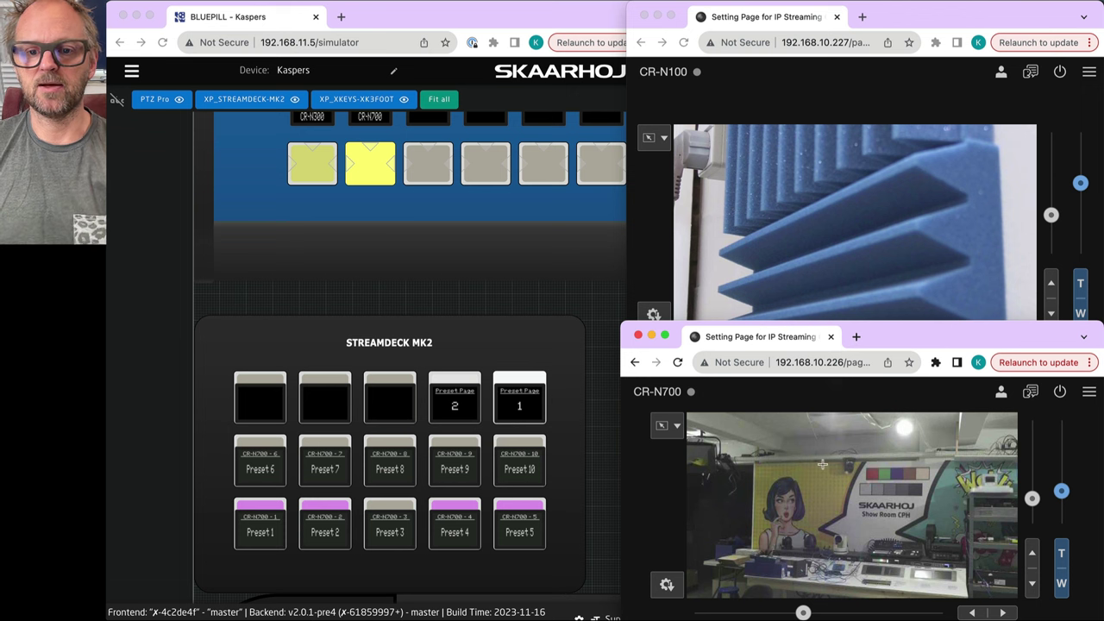
click(255, 537)
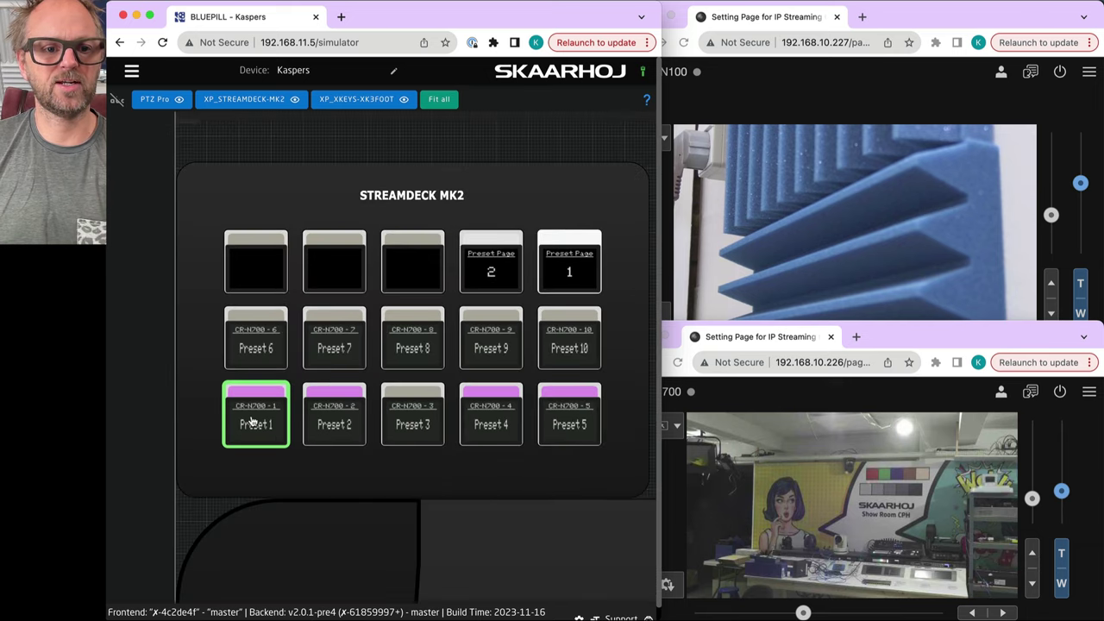
click(251, 421)
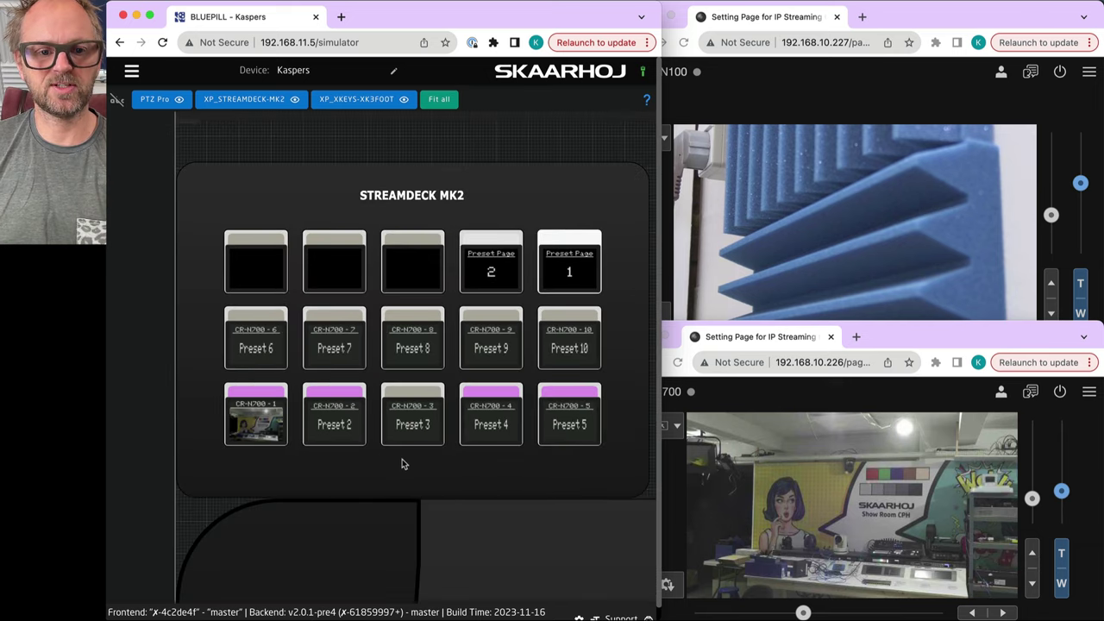
Pan and zoom the CR-N700 in on the equipment shelf beside the OMG! wall art and store the view as preset 2.
scroll(400, 465, up, 3)
scroll(327, 523, down, 5)
scroll(604, 378, up, 3)
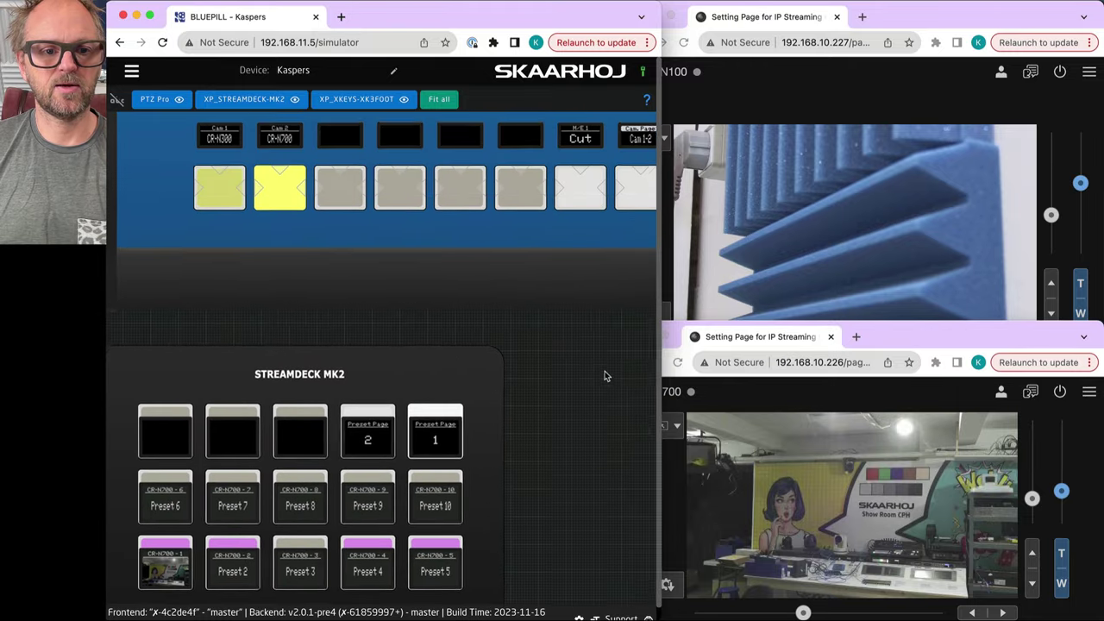
scroll(605, 377, up, 2)
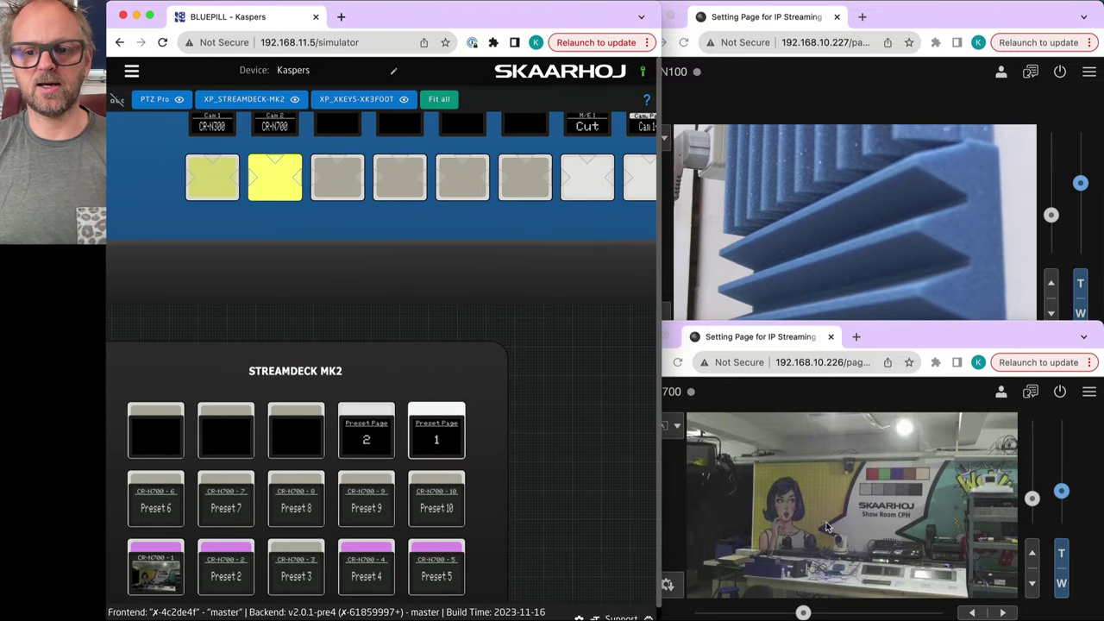
click(803, 613)
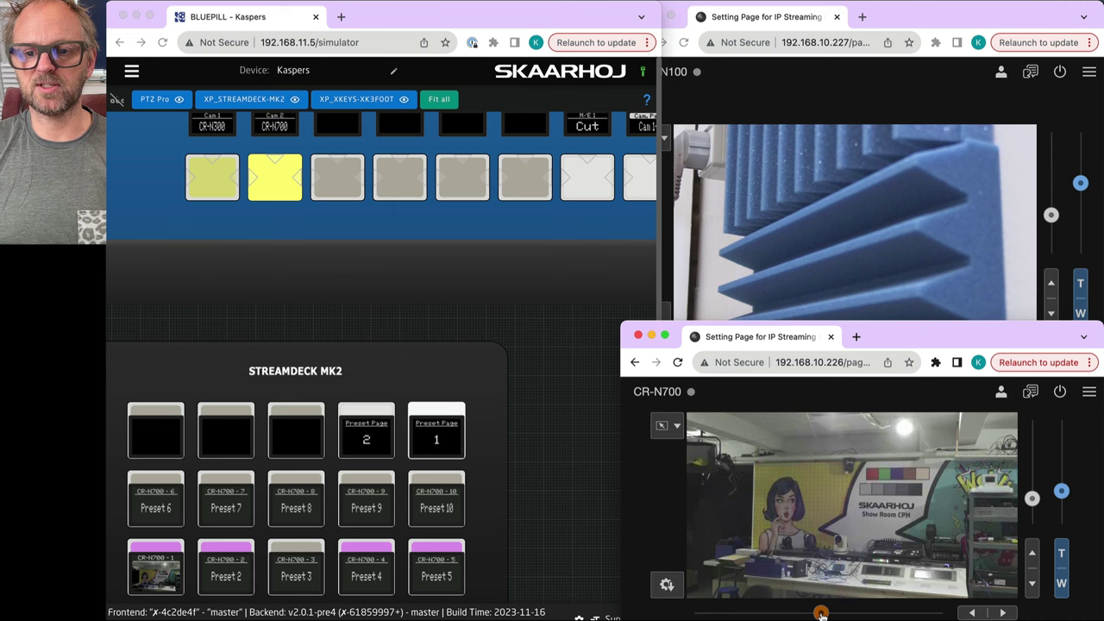
drag(821, 614, 822, 614)
drag(1061, 490, 1061, 474)
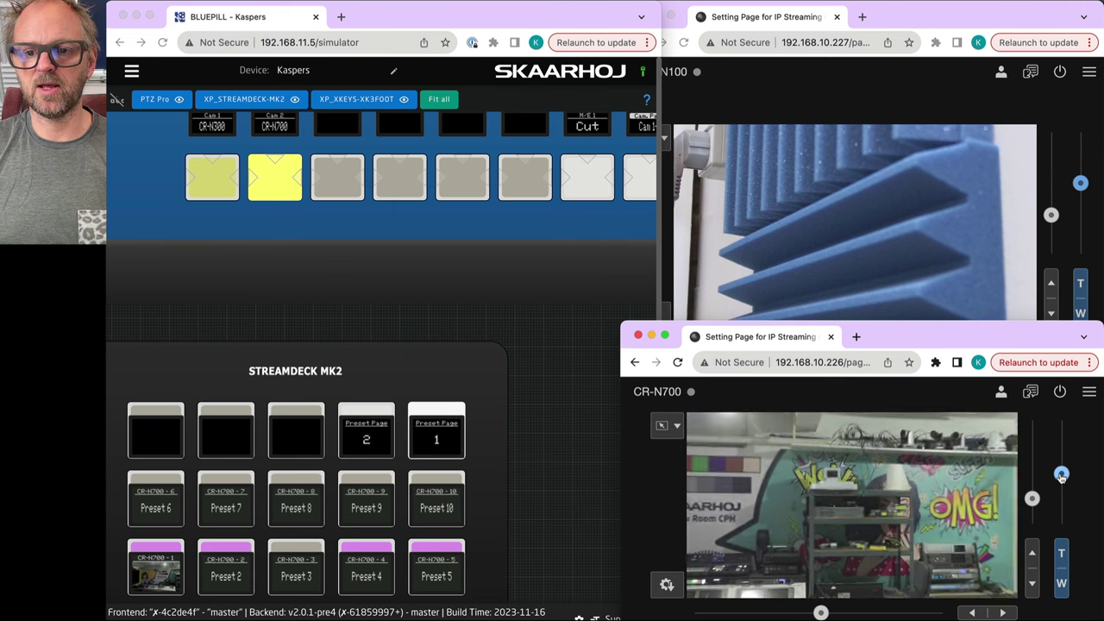
click(227, 585)
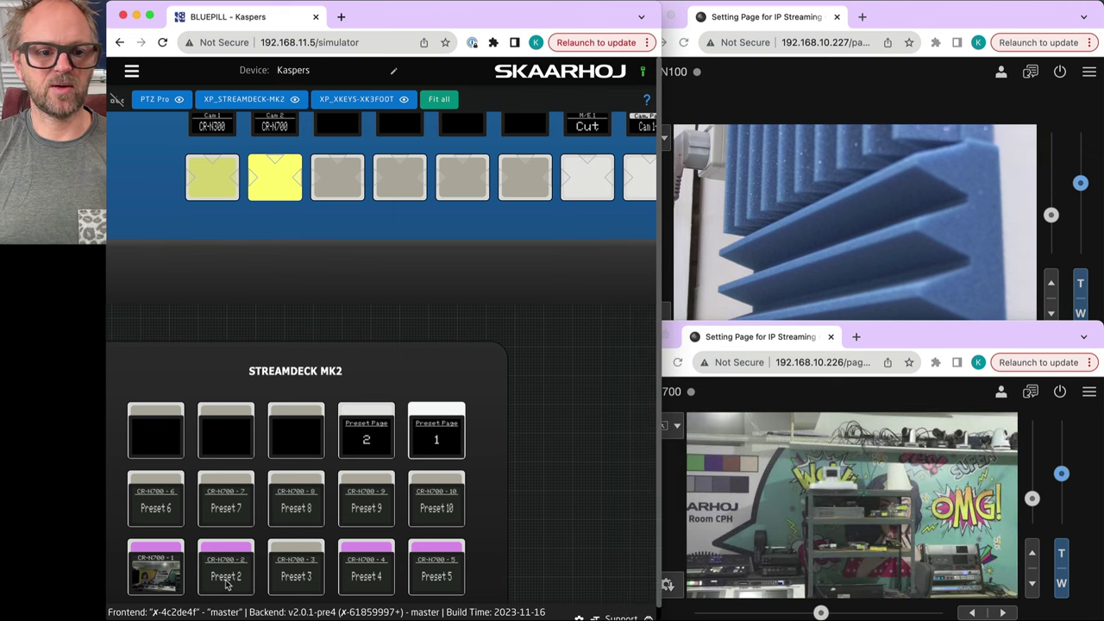
click(226, 583)
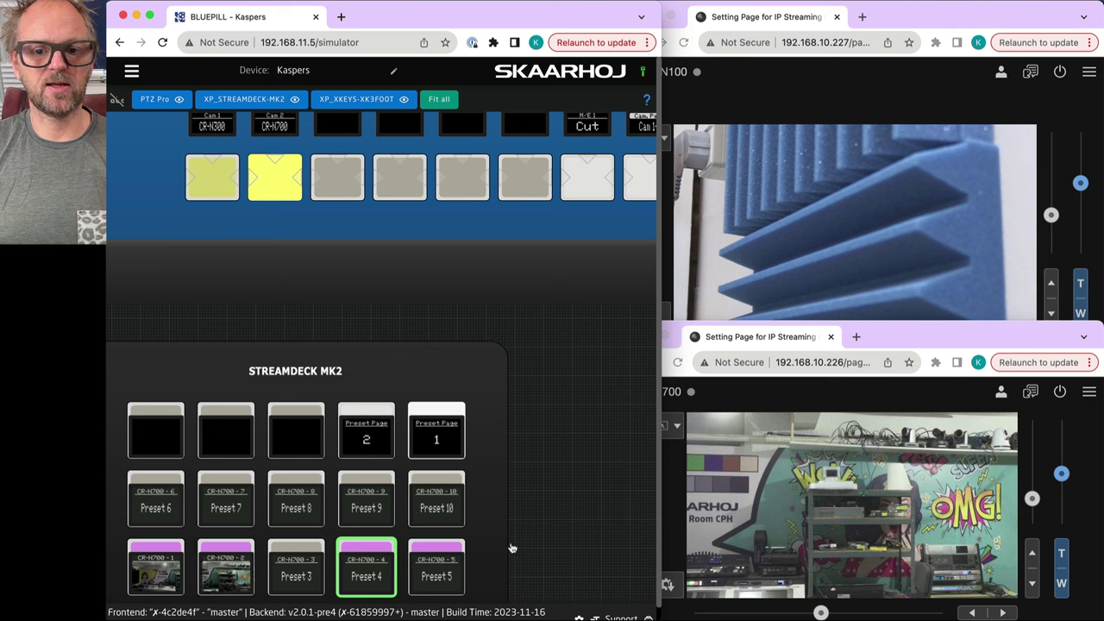
Zoom the CR-N700 in further, pan it to the yellow wall with the cabinet, and store the view as preset 3.
click(1062, 470)
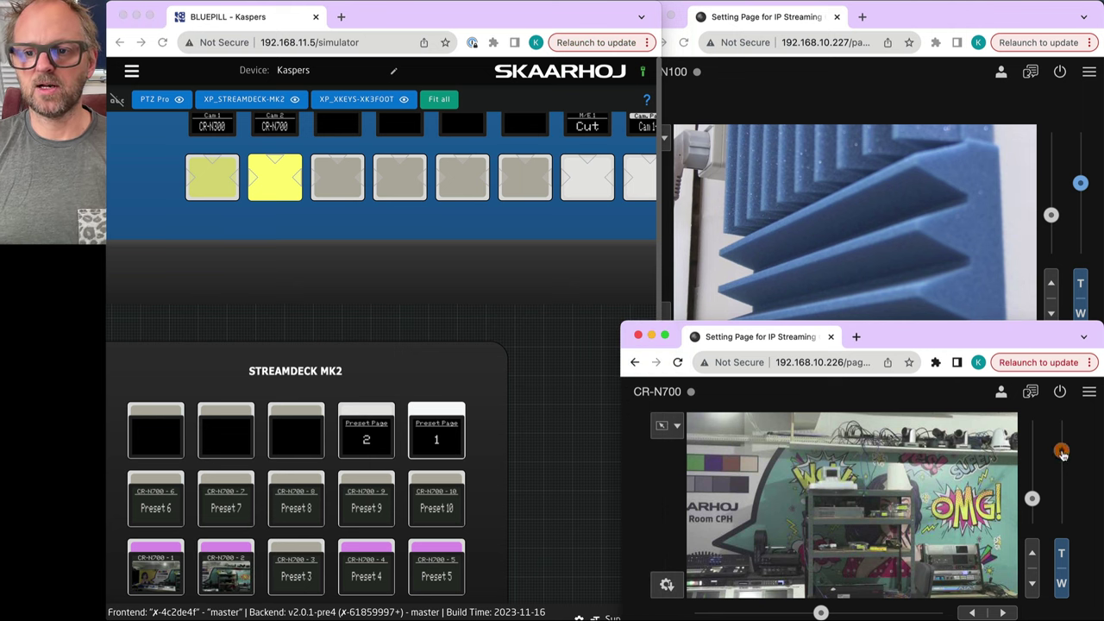
drag(1063, 453, 1061, 449)
drag(820, 612, 852, 614)
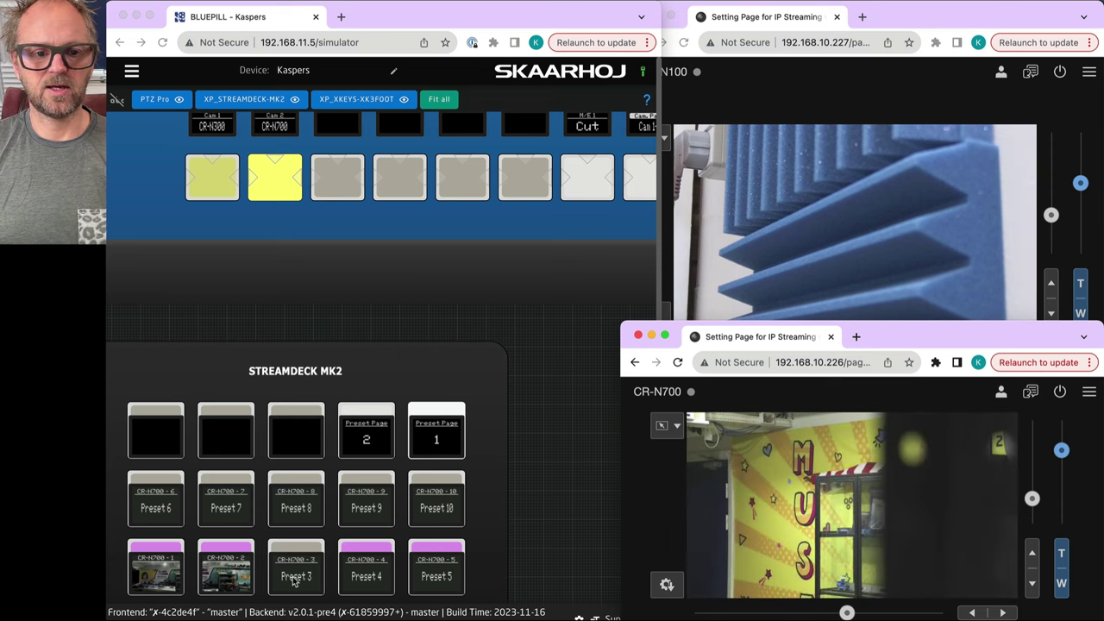
click(295, 581)
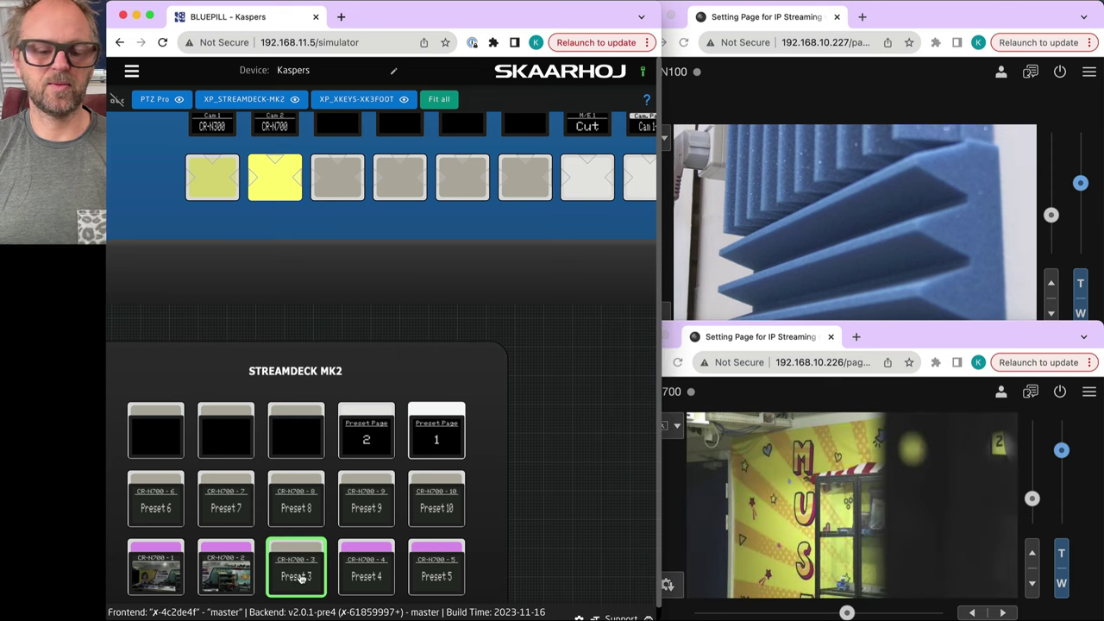
click(300, 579)
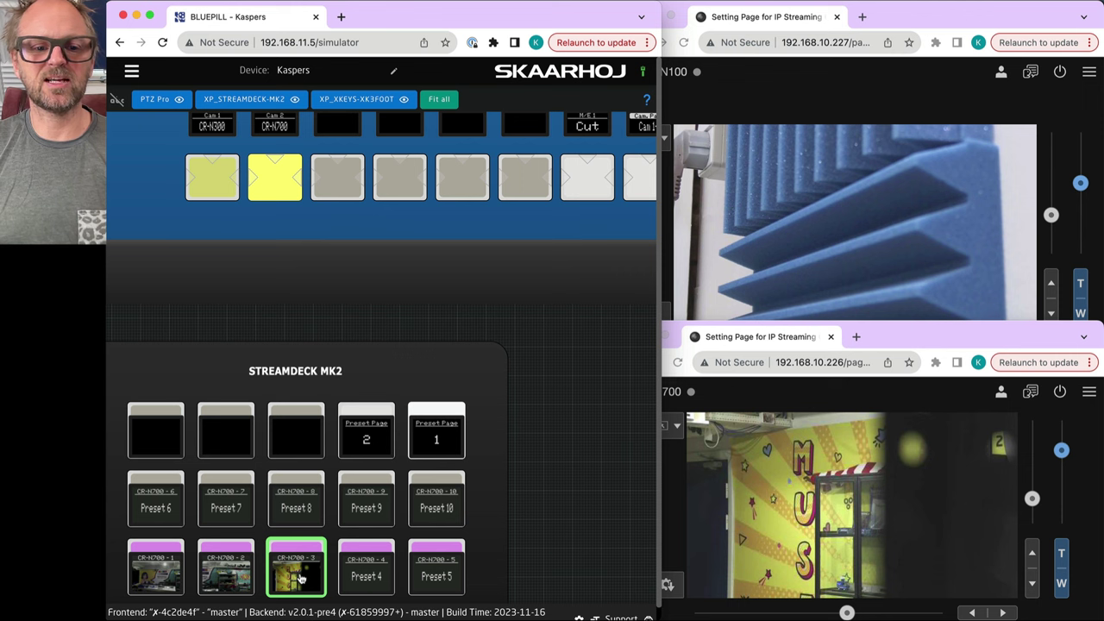
Zoom the CR-N700 in closer on the cabinet by the yellow wall and store the view as preset 4.
click(1062, 452)
drag(1061, 433, 1062, 428)
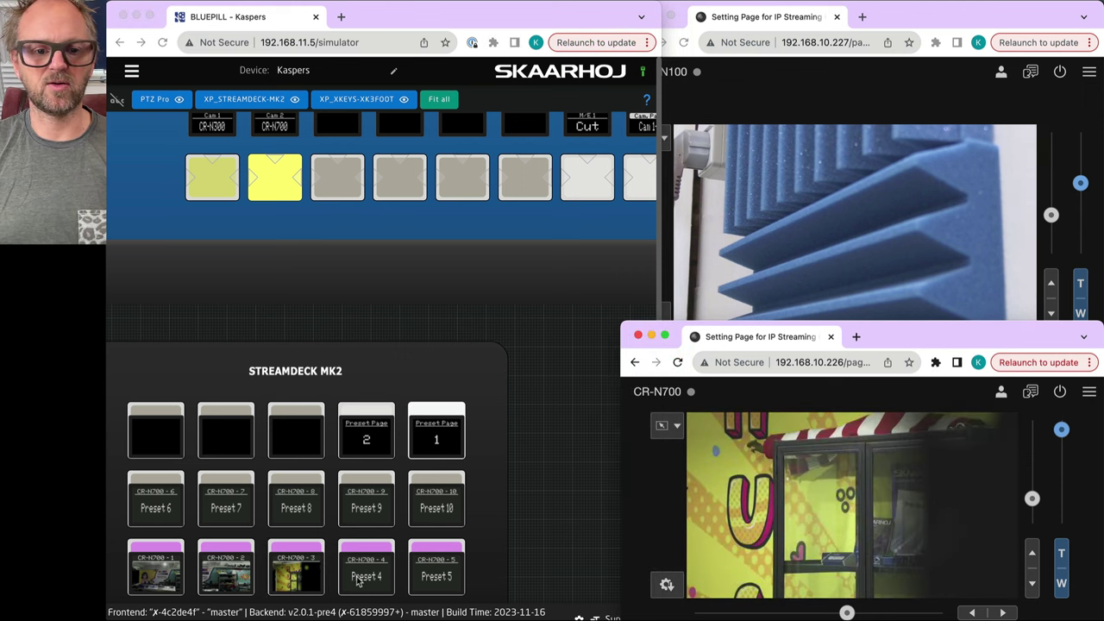
click(366, 580)
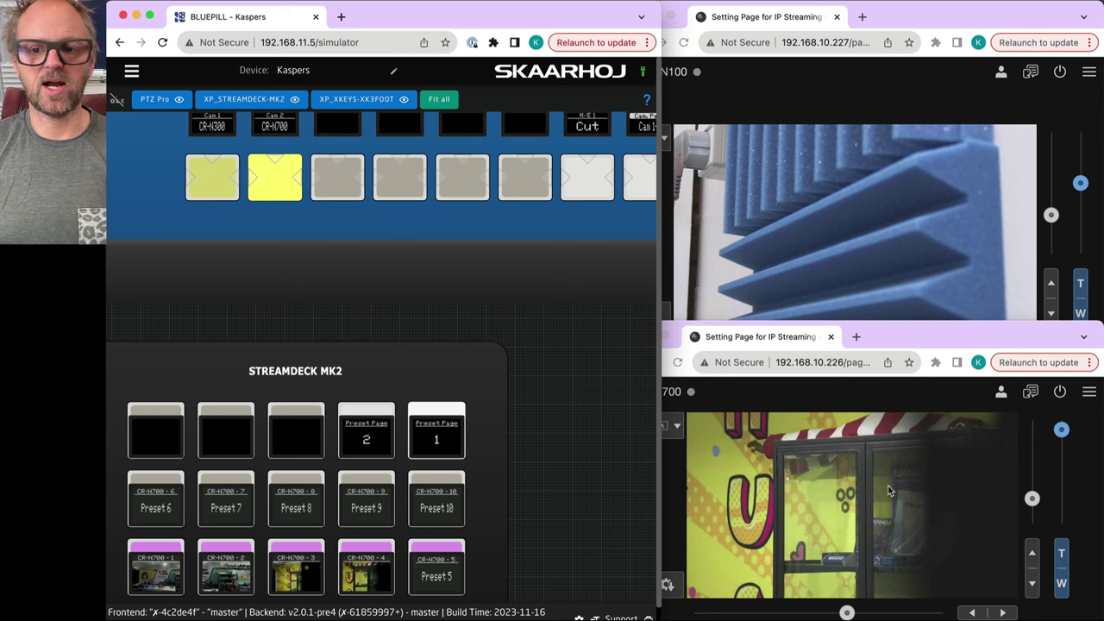
Pan the CR-N700 back to the SKAARHOJ Show Room sign and store the close-up as preset 5.
click(844, 614)
drag(805, 614, 804, 617)
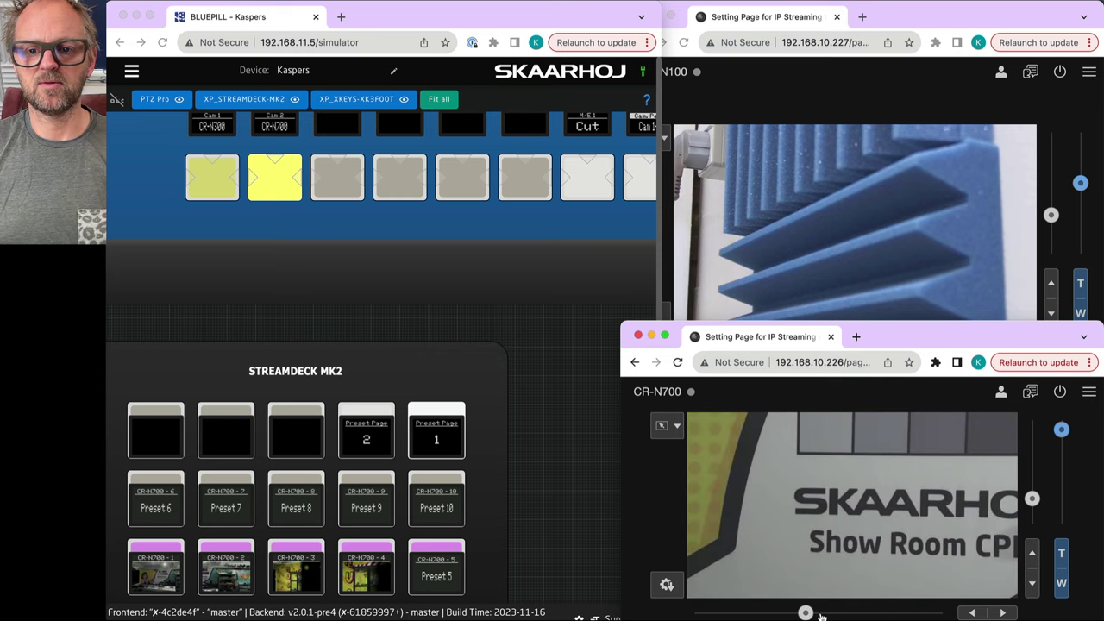
click(456, 576)
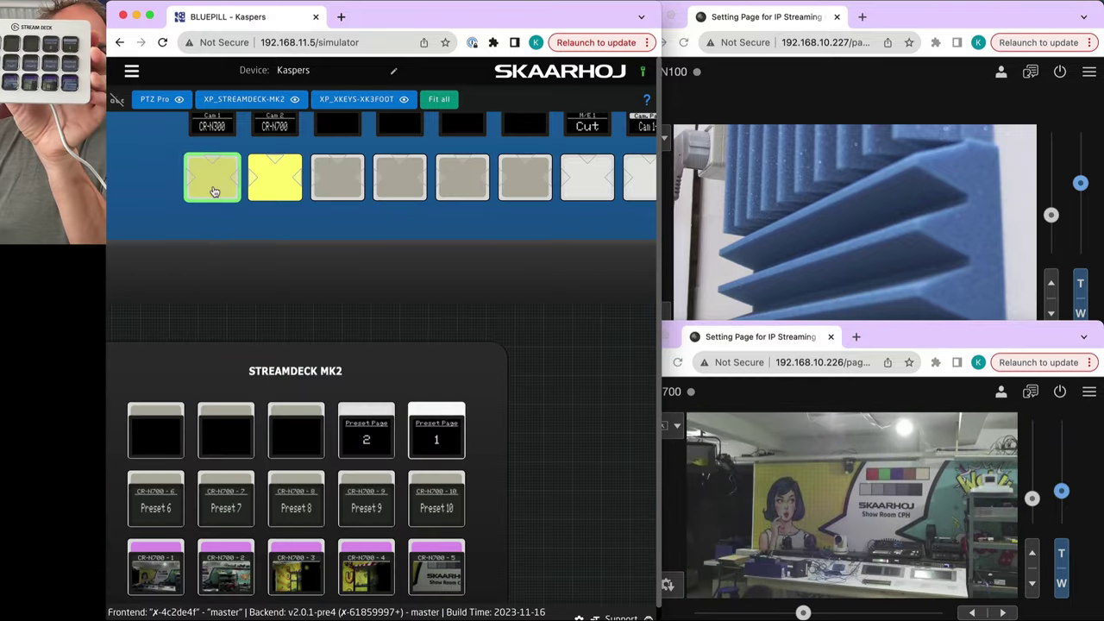
Select the CR-N300 on the PTZ Pro to bring its presets onto the Stream Deck.
click(215, 190)
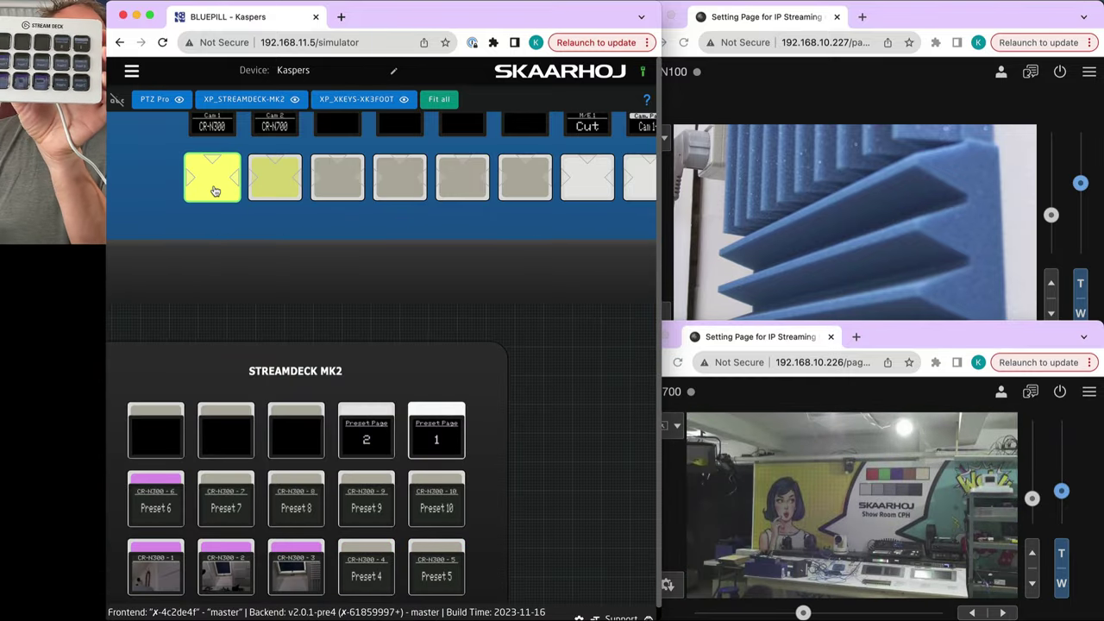
Recall the CR-N300's preset 1 from the Stream Deck in the simulator.
click(158, 566)
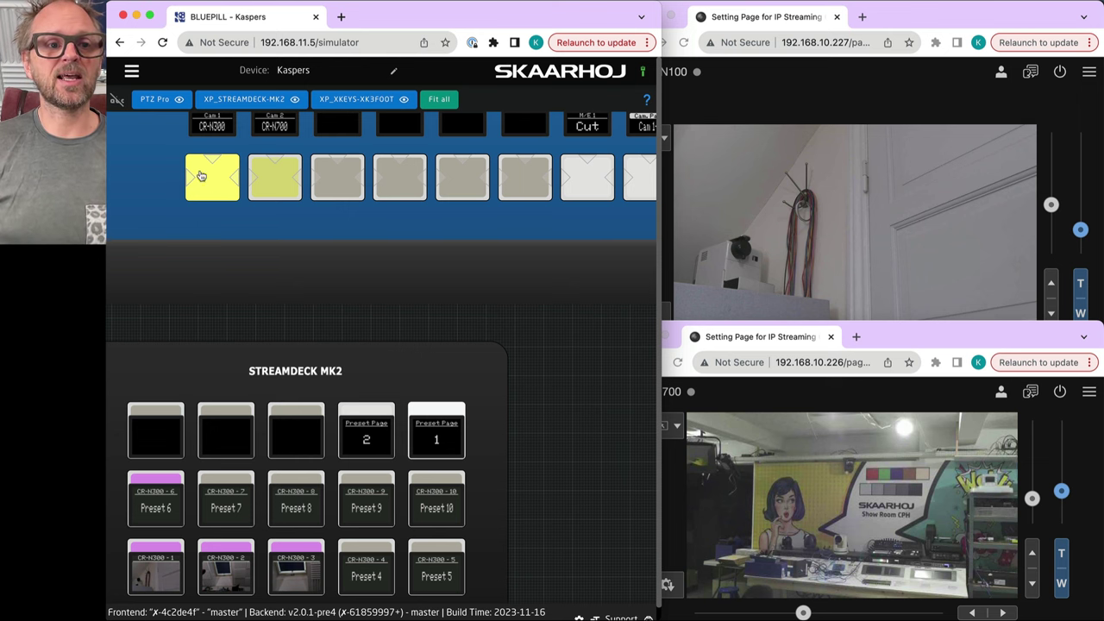
Go to the Home page, enlarge the browser window, and review the configurations available for the panel group containing the PTZ Pro.
click(129, 77)
click(142, 94)
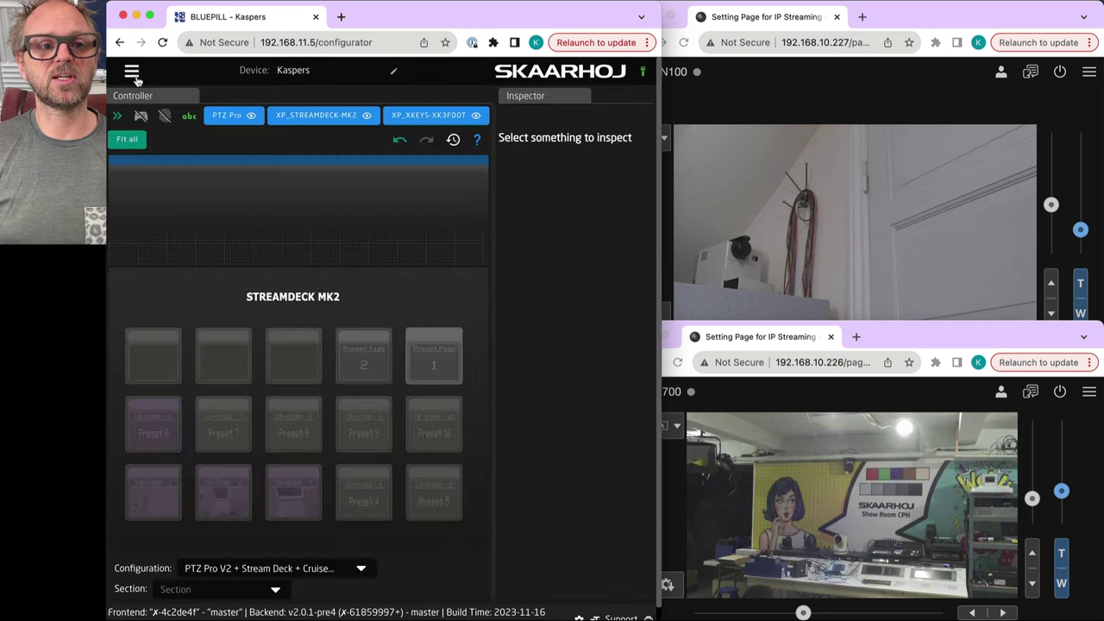
click(131, 75)
click(138, 72)
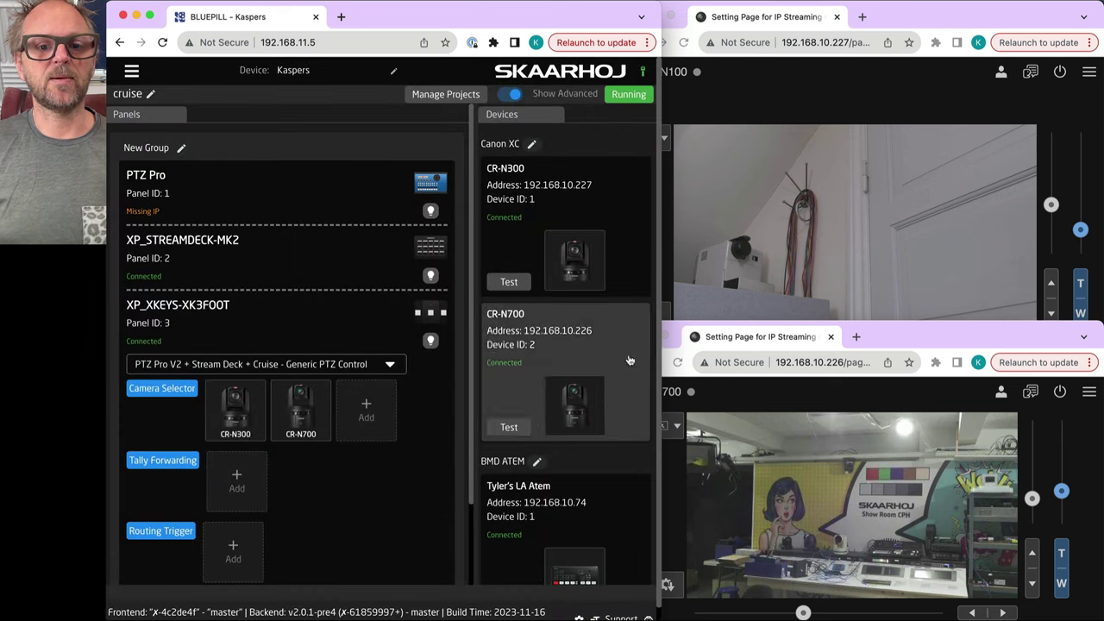
key(ctrl+alt+Return)
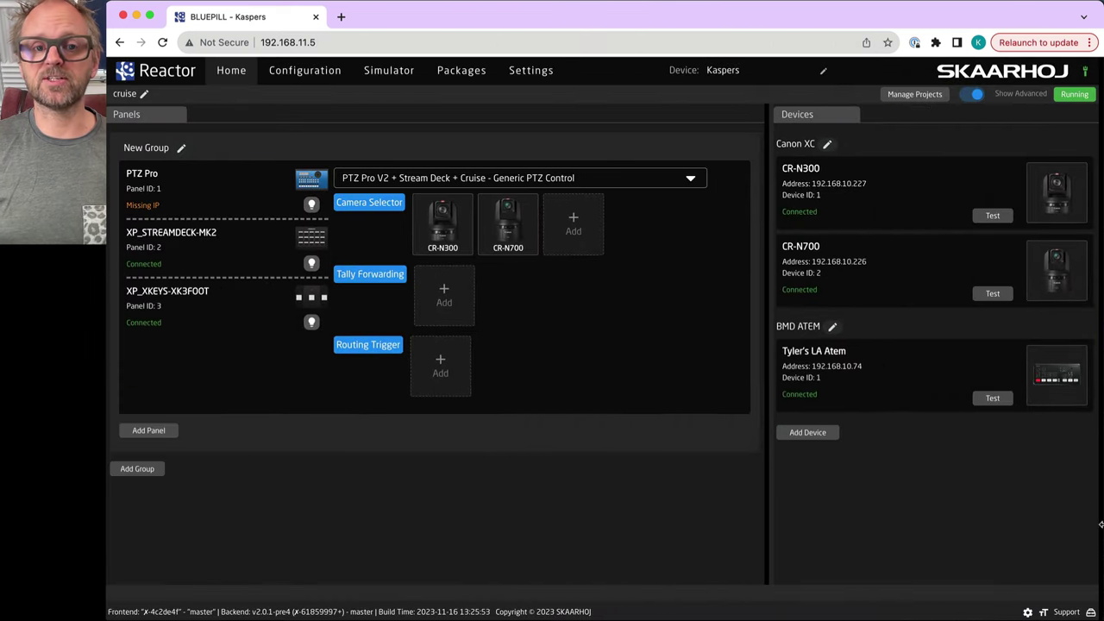
click(451, 180)
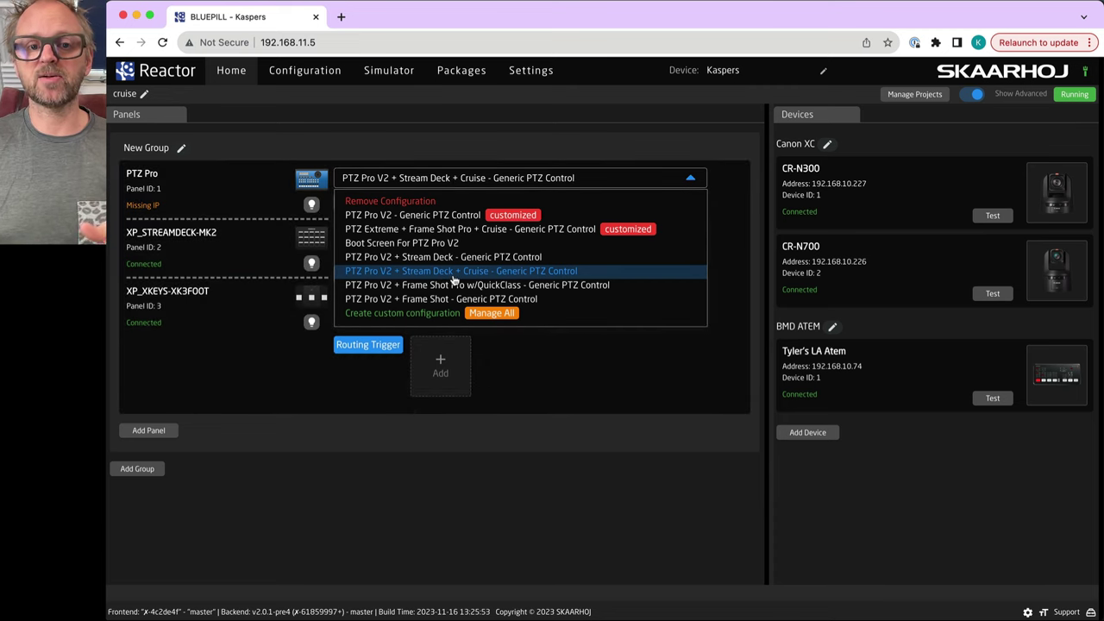
click(248, 367)
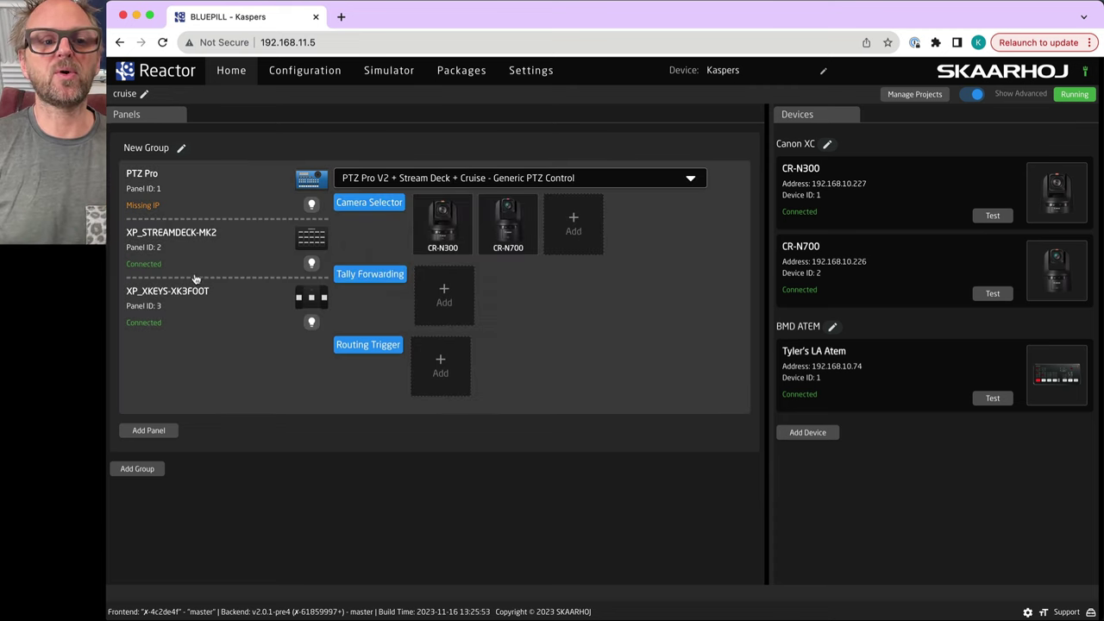